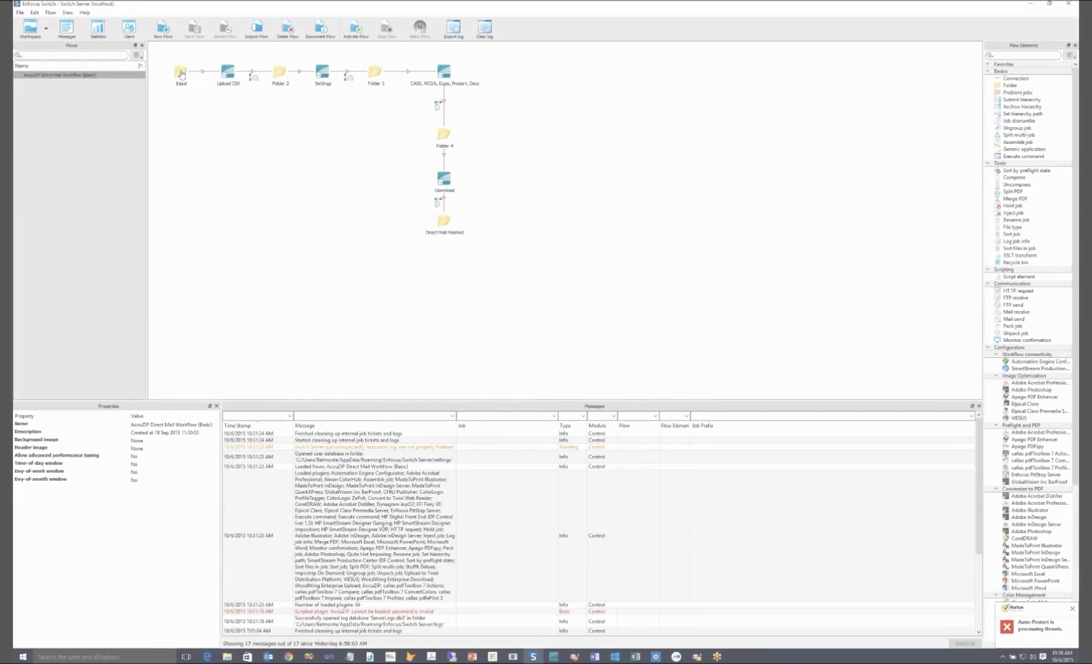
- Select every element of the flow and move the whole flow down to free space above it on the canvas
left_click_drag(166, 59, 509, 253)
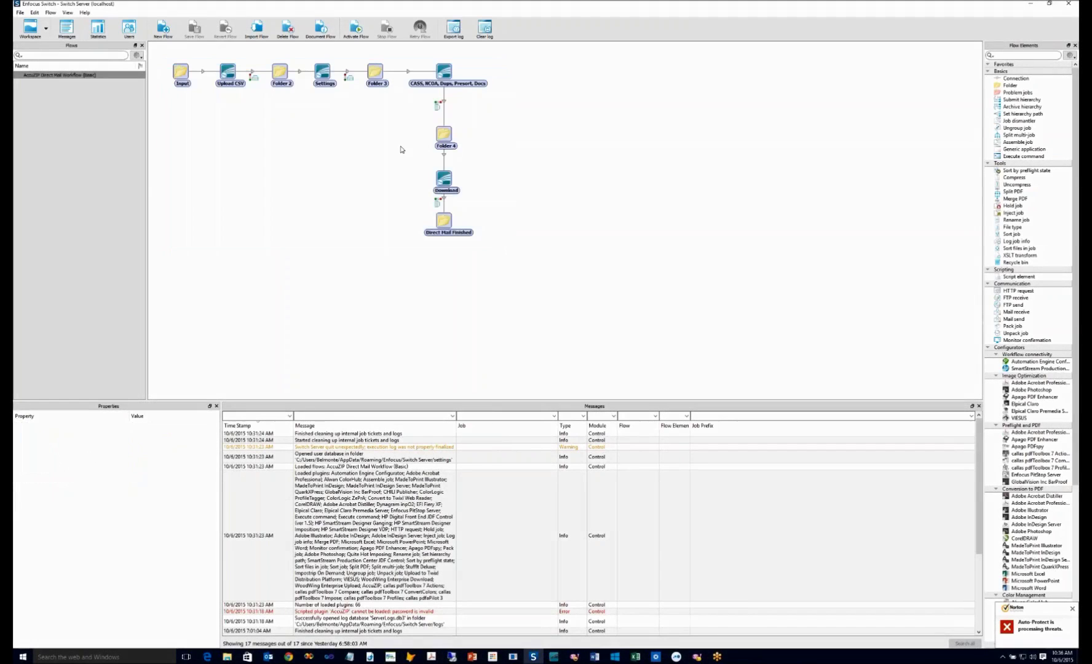
left_click_drag(379, 70, 390, 158)
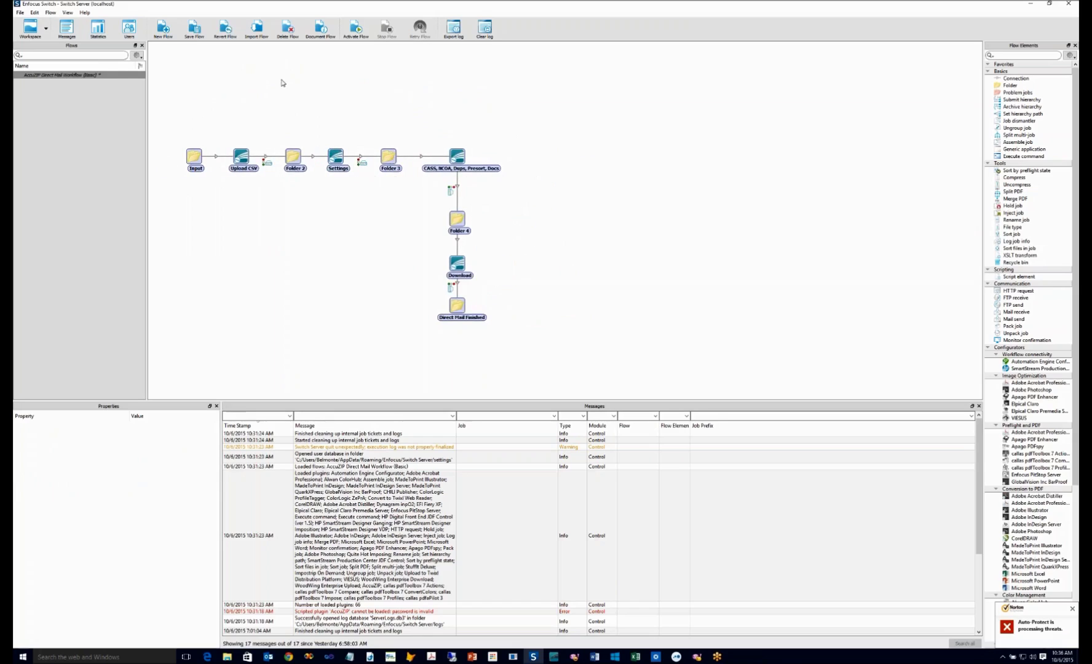
left_click_drag(180, 53, 767, 137)
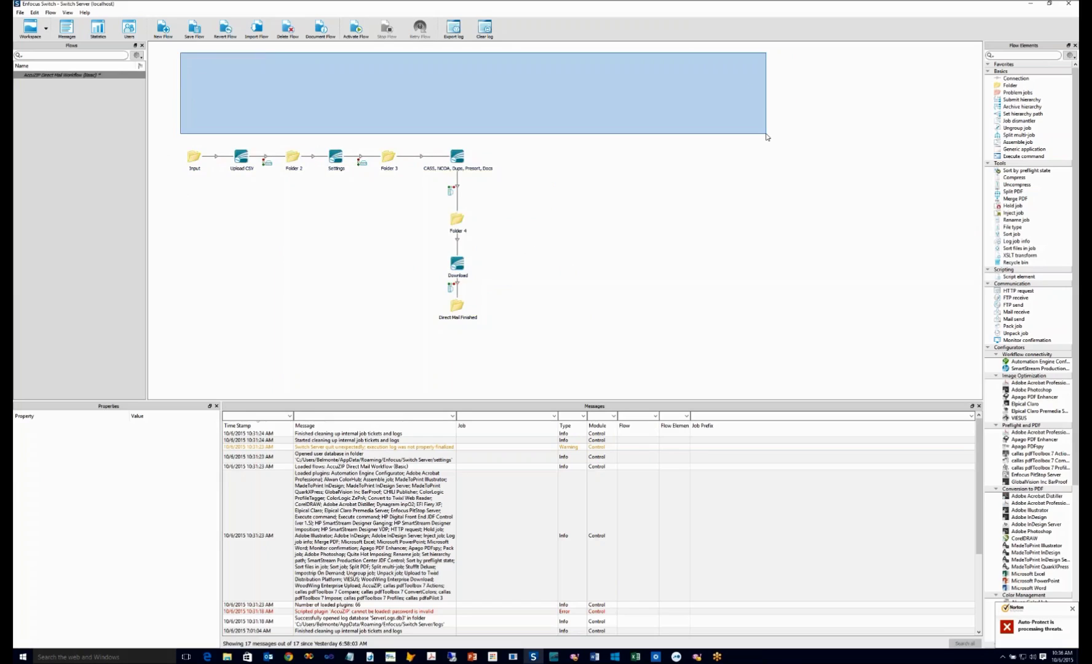
left_click_drag(767, 136, 768, 134)
- Inspect the properties of the flow's first folder, Input, and its last folder, Direct Mail Finished
left_click(194, 156)
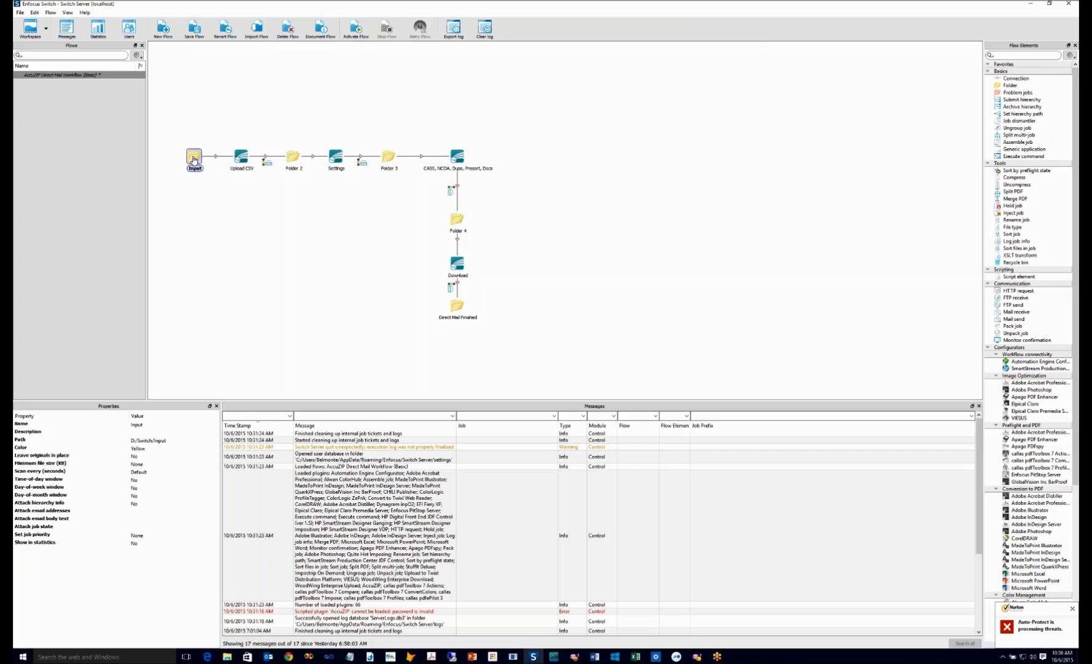
left_click_drag(175, 145, 459, 313)
left_click(460, 339)
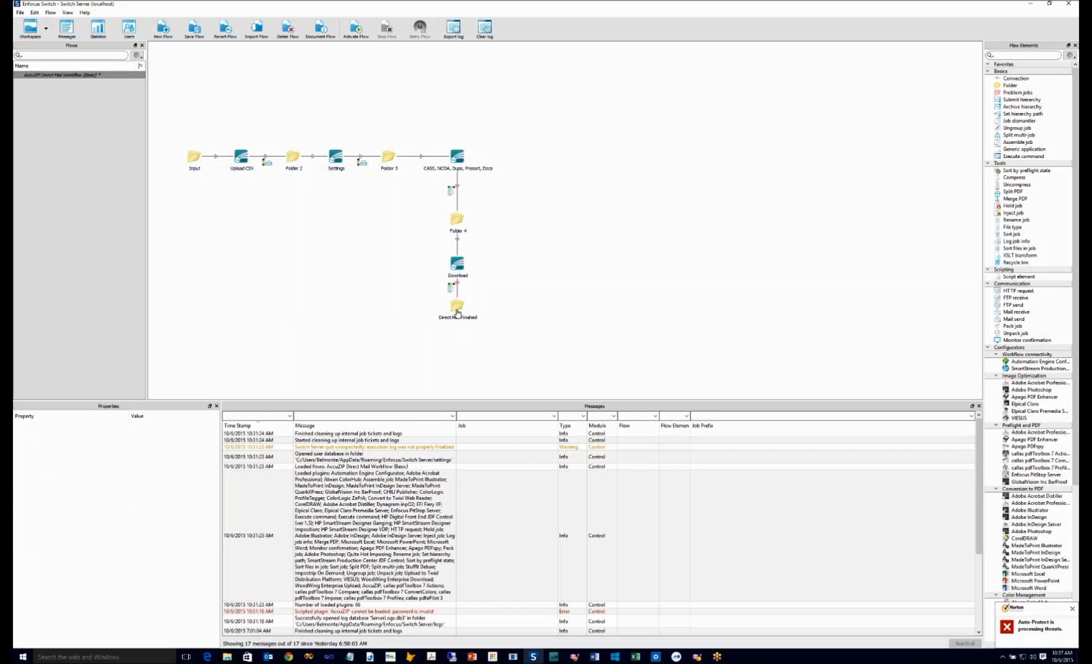
left_click(458, 314)
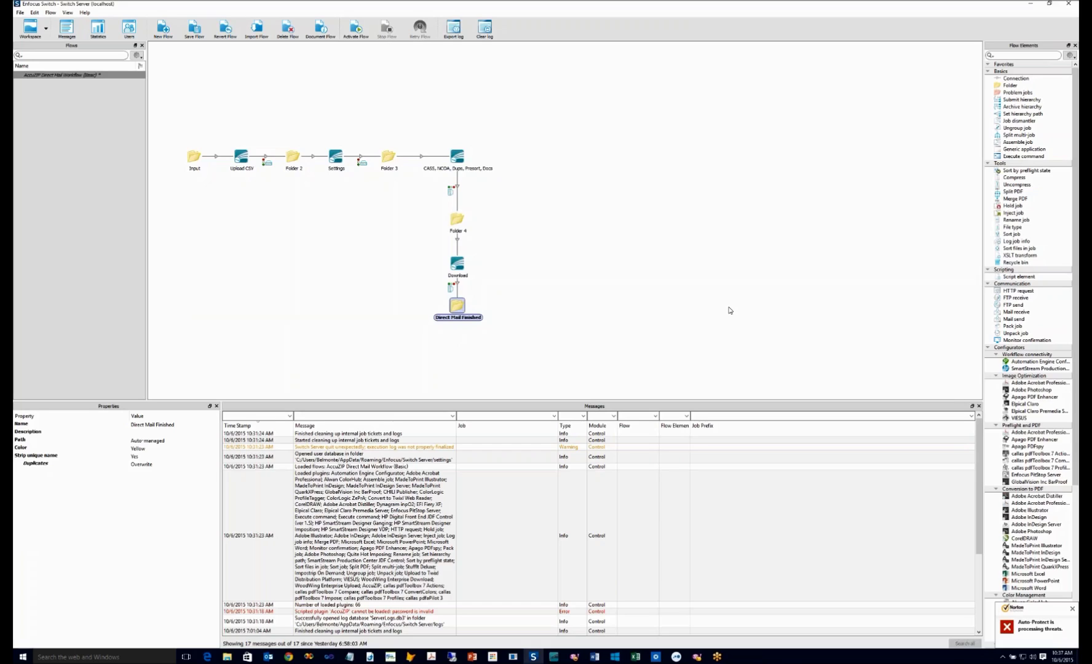
- Select the entire flow and move it toward the centre of the canvas
key("ctrl+a")
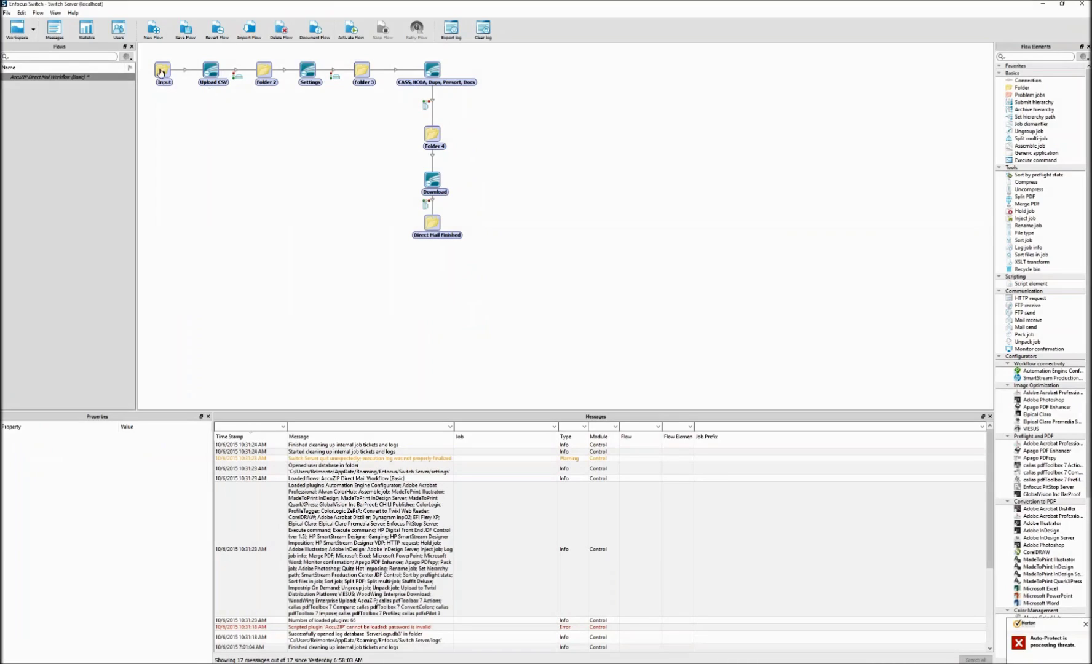
left_click_drag(217, 83, 506, 152)
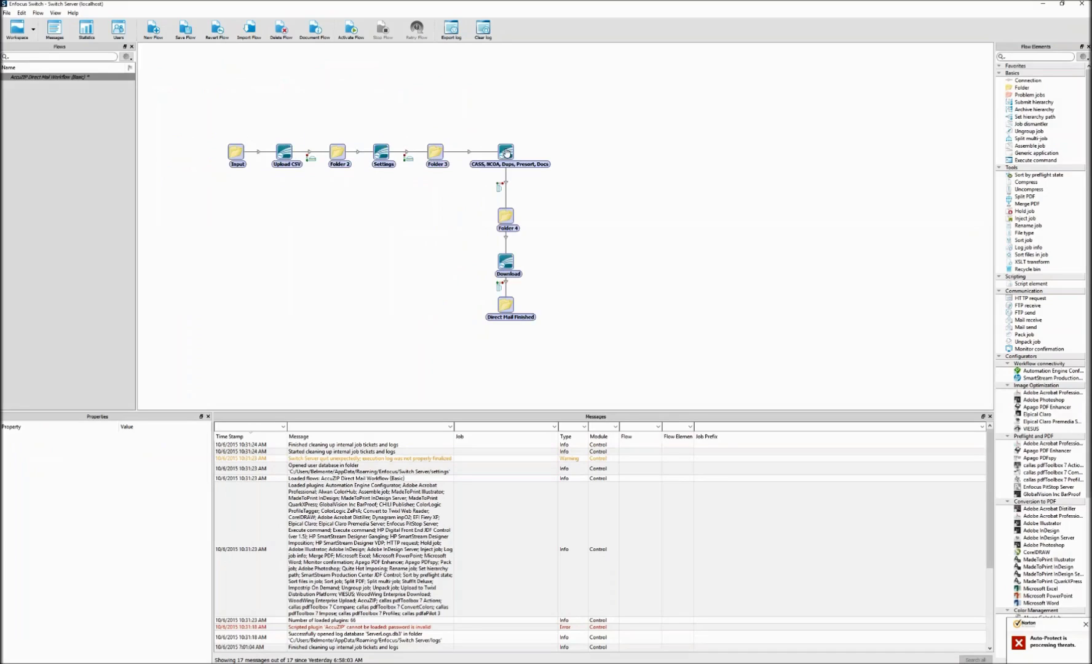
left_click_drag(151, 50, 634, 139)
left_click_drag(537, 303, 958, 400)
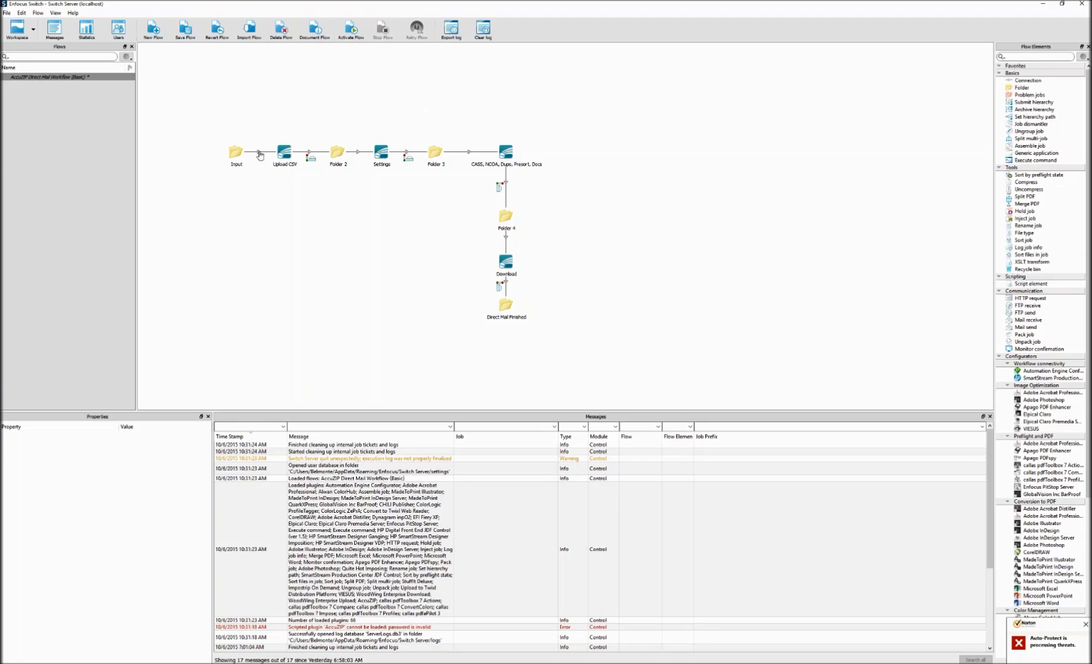
- Move the entire flow back to the upper-left area of the canvas and deselect it
left_click_drag(532, 211, 378, 106)
left_click_drag(214, 130, 442, 236)
left_click(378, 235)
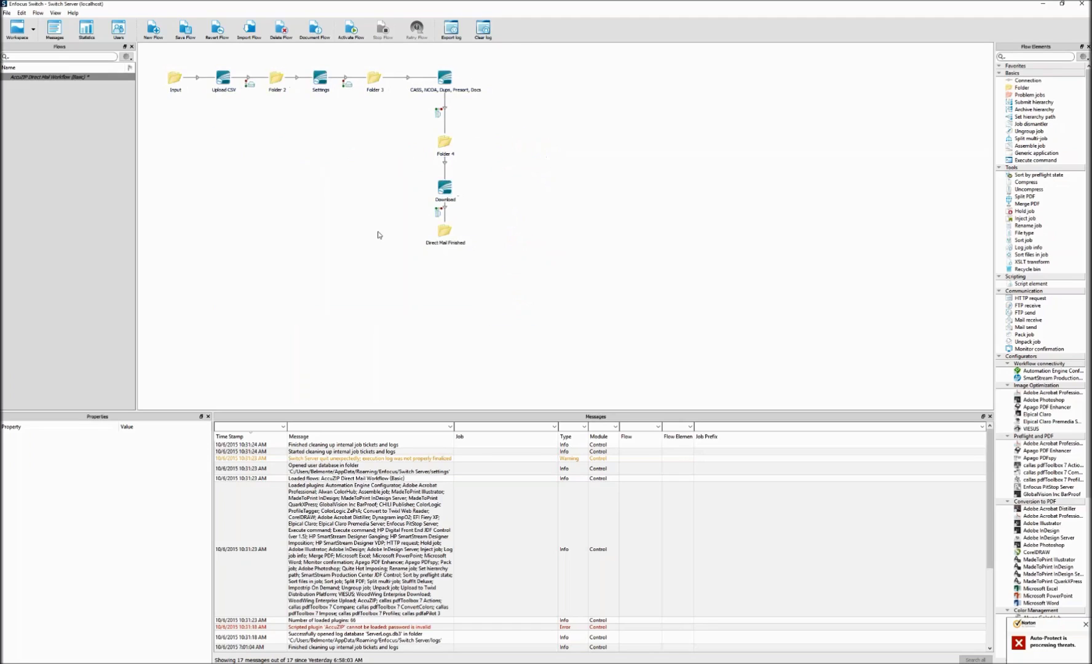
- View the Upload CSV element's properties, search the flow elements for "accuzip", and clear the search
left_click(223, 78)
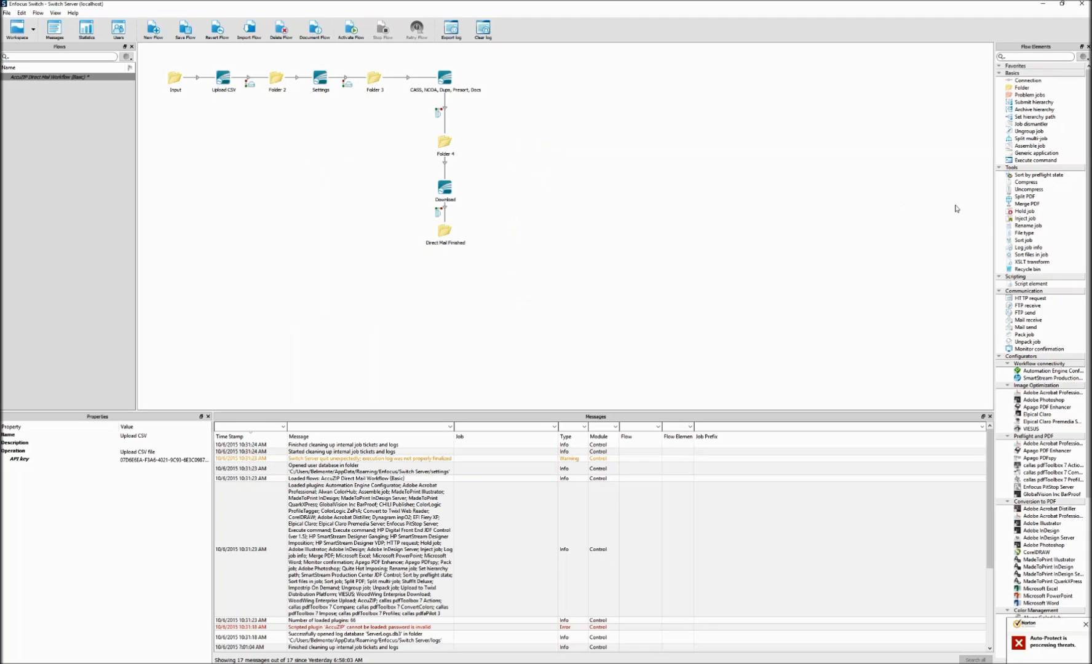
left_click(1012, 56)
type("accuzip")
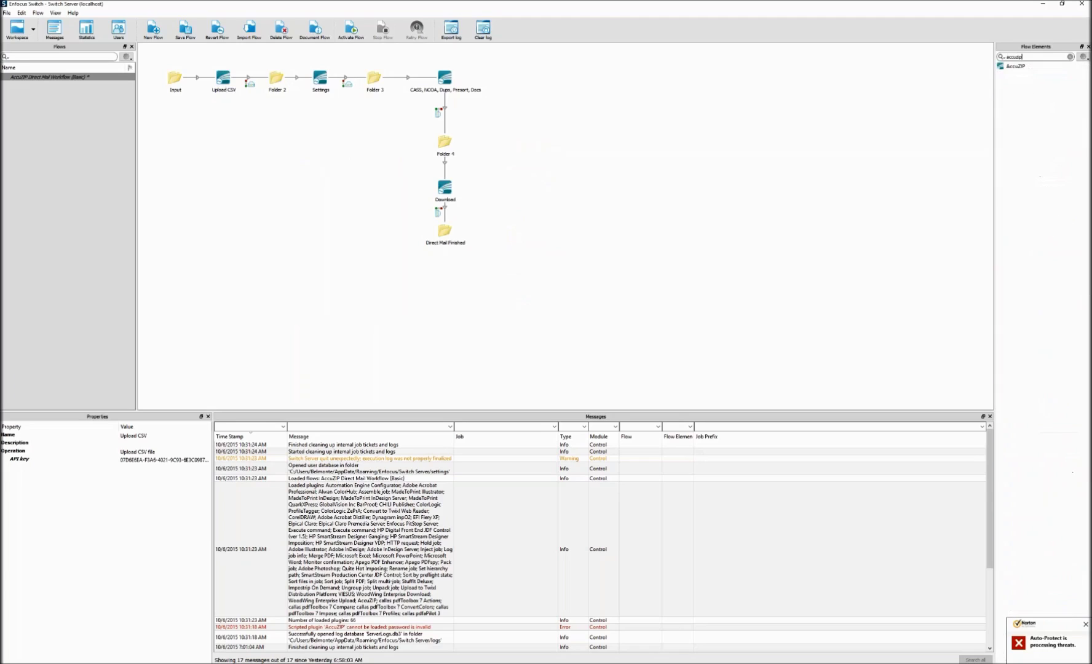
left_click(1004, 67)
left_click(1071, 57)
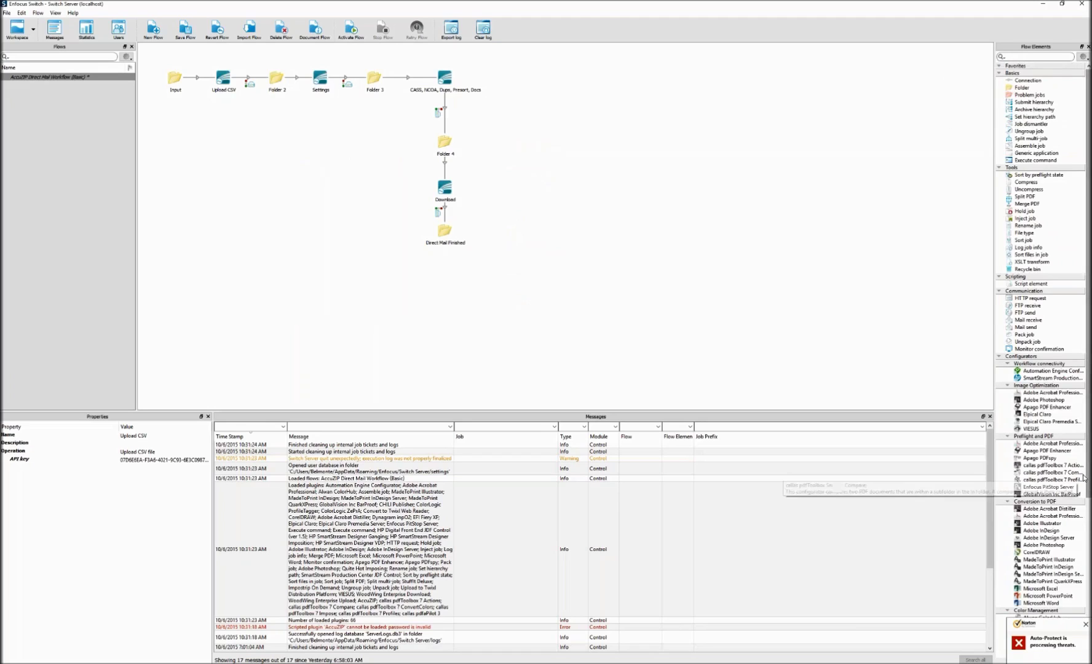
- Browse the full list of flow elements, collapsing and re-expanding the Tools category
scroll(1040, 339, "down", 10)
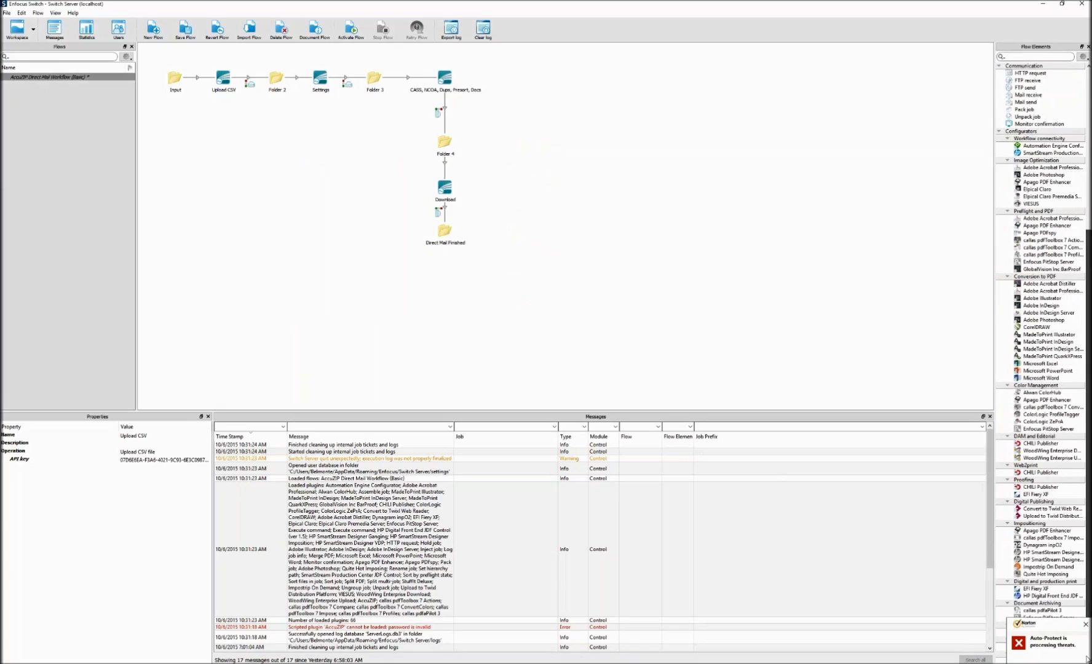
scroll(1059, 324, "up", 2)
scroll(1060, 324, "up", 8)
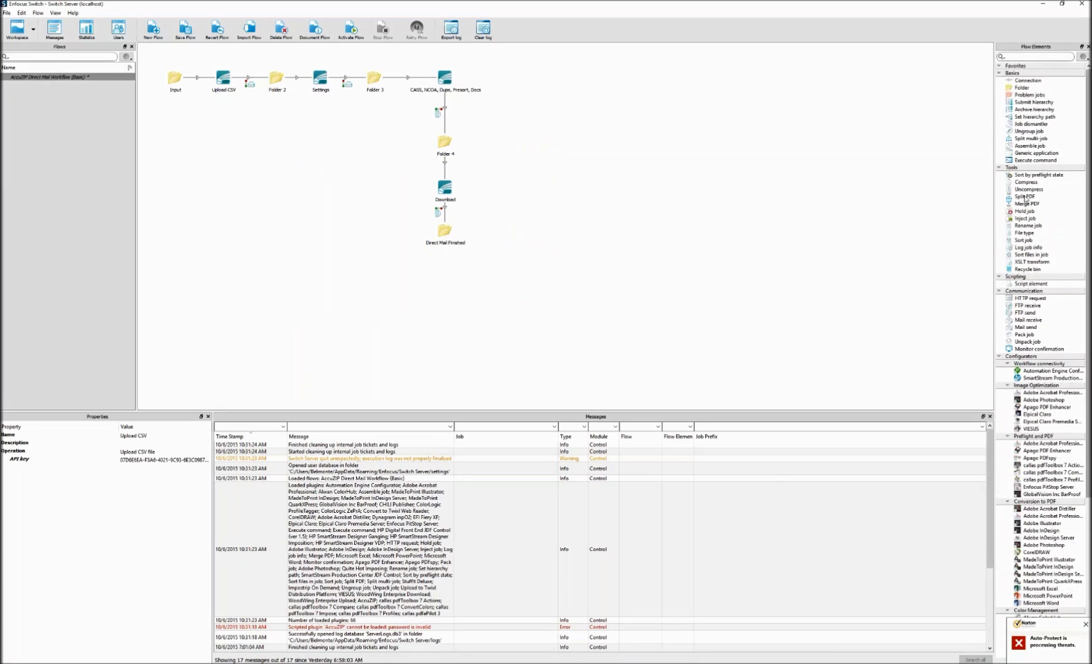
double_click(1011, 171)
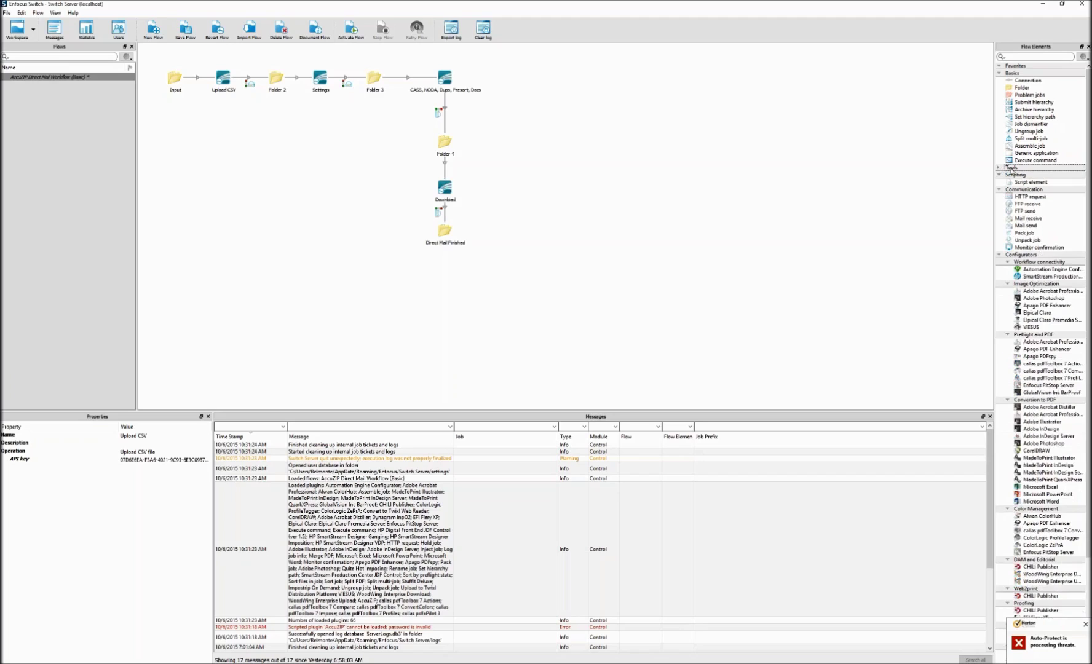
double_click(1012, 169)
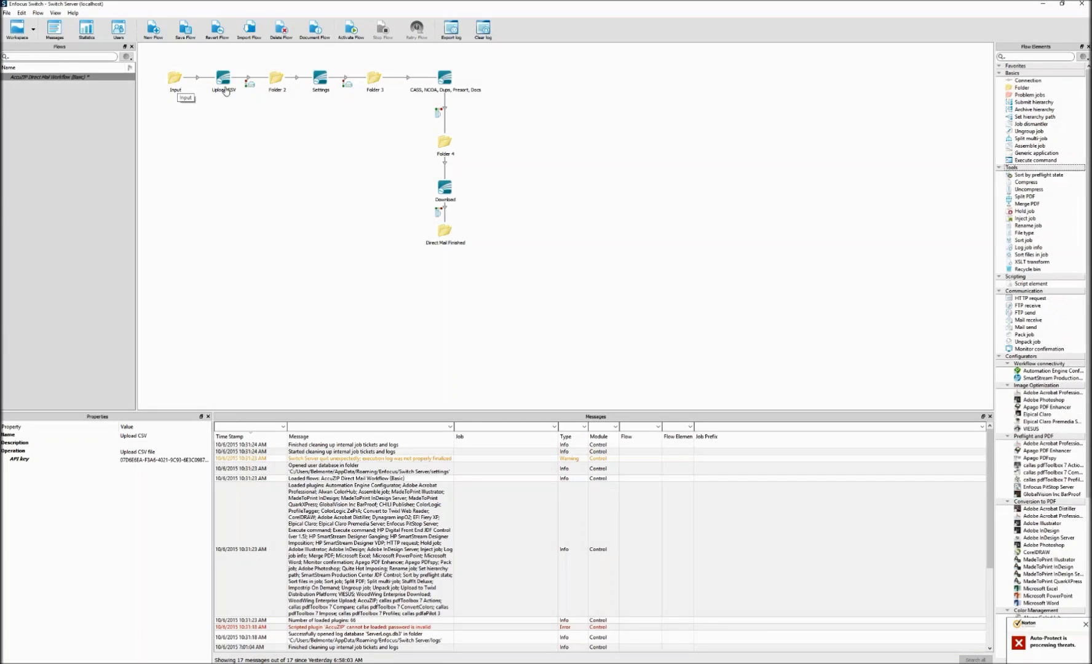
- Place two folders side by side in the empty area of the canvas and connect them
left_click_drag(1022, 88, 644, 100)
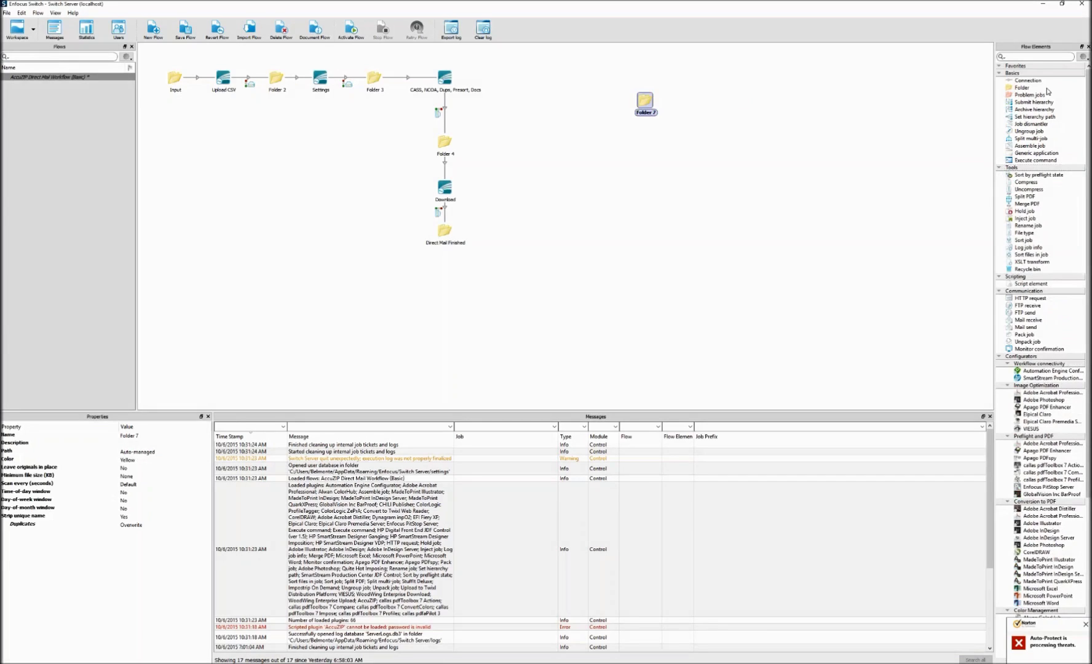
key("ctrl+c")
key("ctrl+v")
left_click_drag(643, 105, 745, 100)
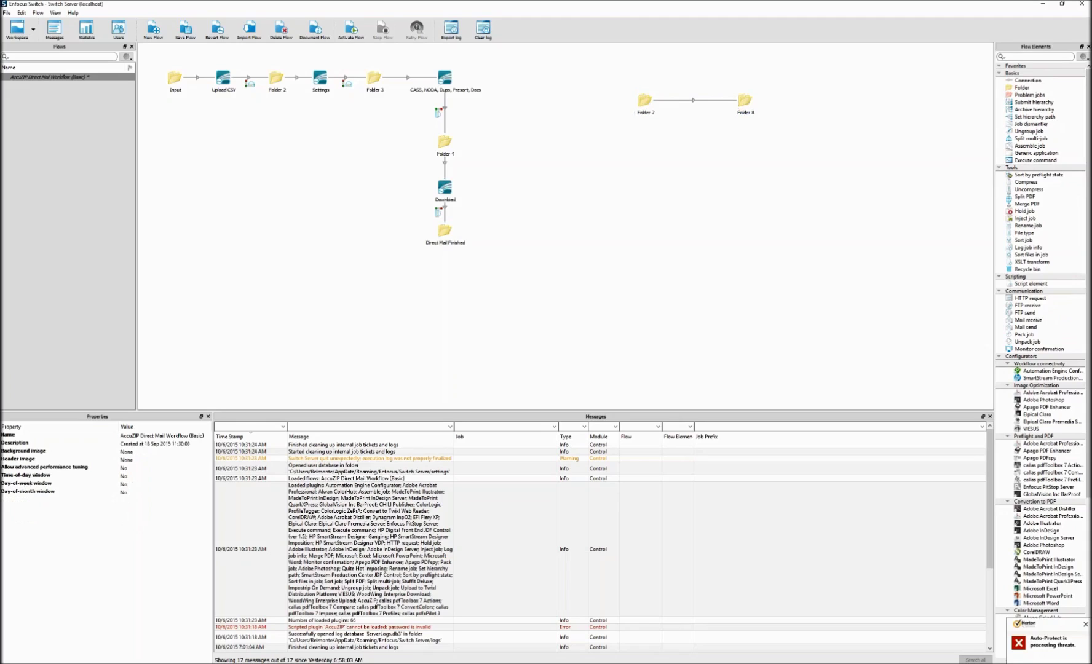
- Delete the two connected test folders from the canvas
left_click(745, 100)
left_click_drag(645, 101, 761, 118)
key("Delete")
- Look at the path options of the Input folder and dismiss them without choosing one
left_click(176, 78)
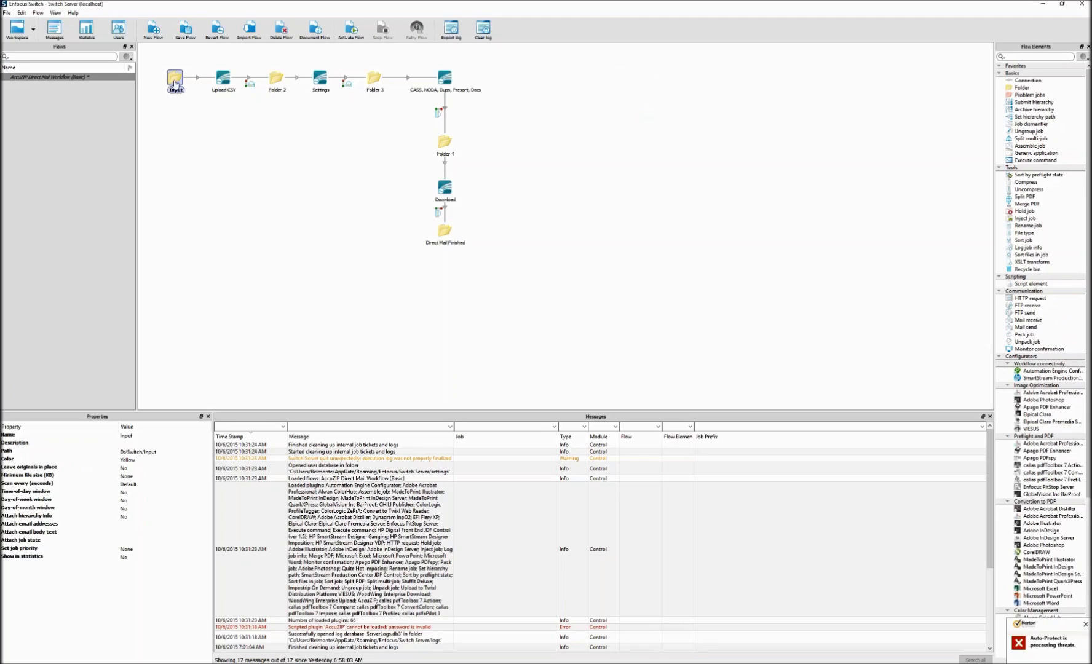
left_click(142, 452)
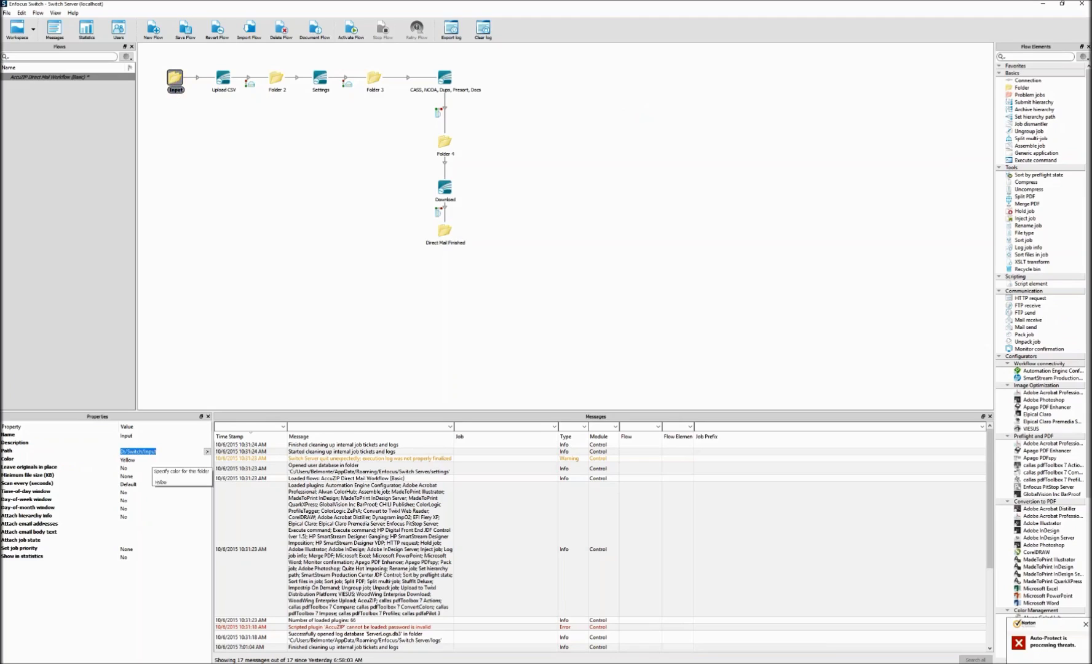
left_click(207, 452)
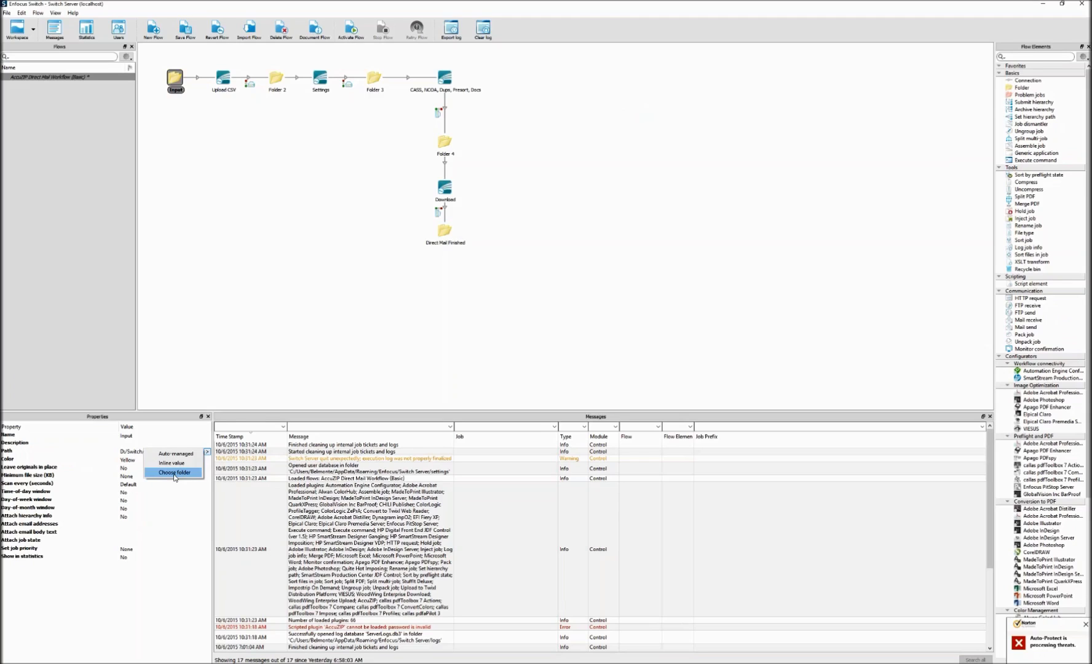
key("Escape")
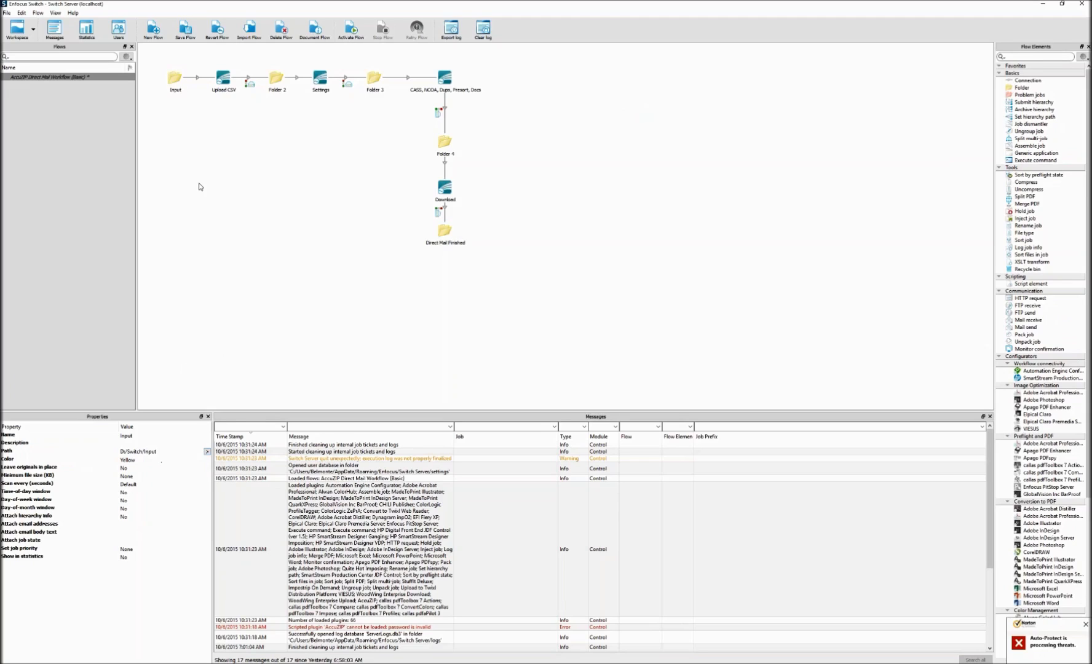
- Inspect the properties of the Upload CSV, Settings and CASS, NCOA, Dups, Presort, Docs elements in turn
left_click(176, 82)
left_click(222, 83)
left_click(318, 78)
left_click(443, 80)
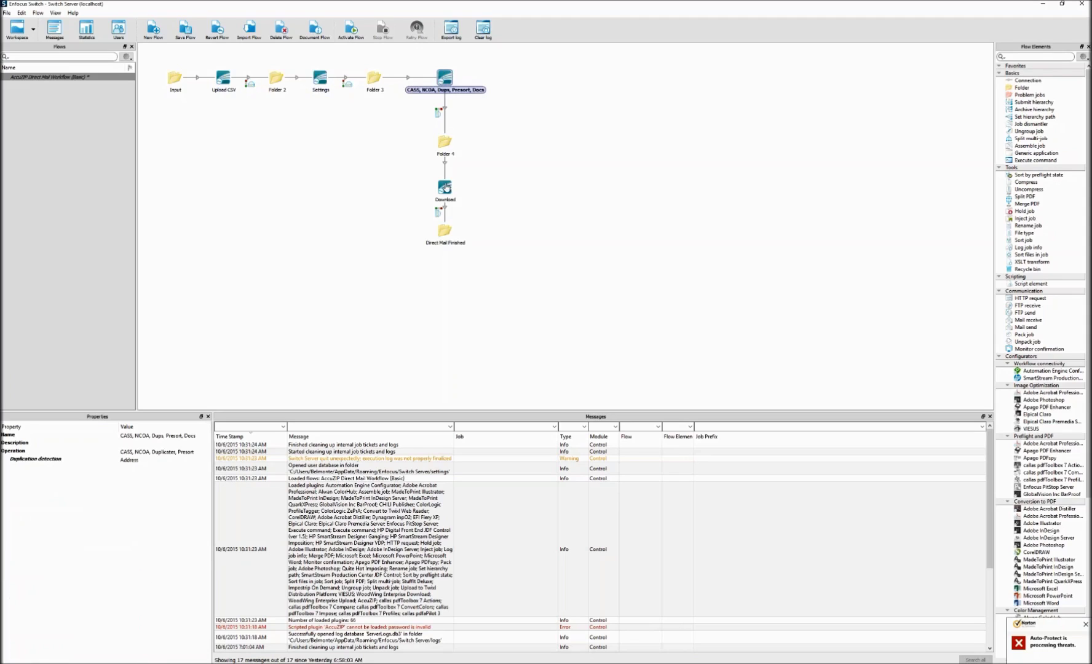
left_click(223, 79)
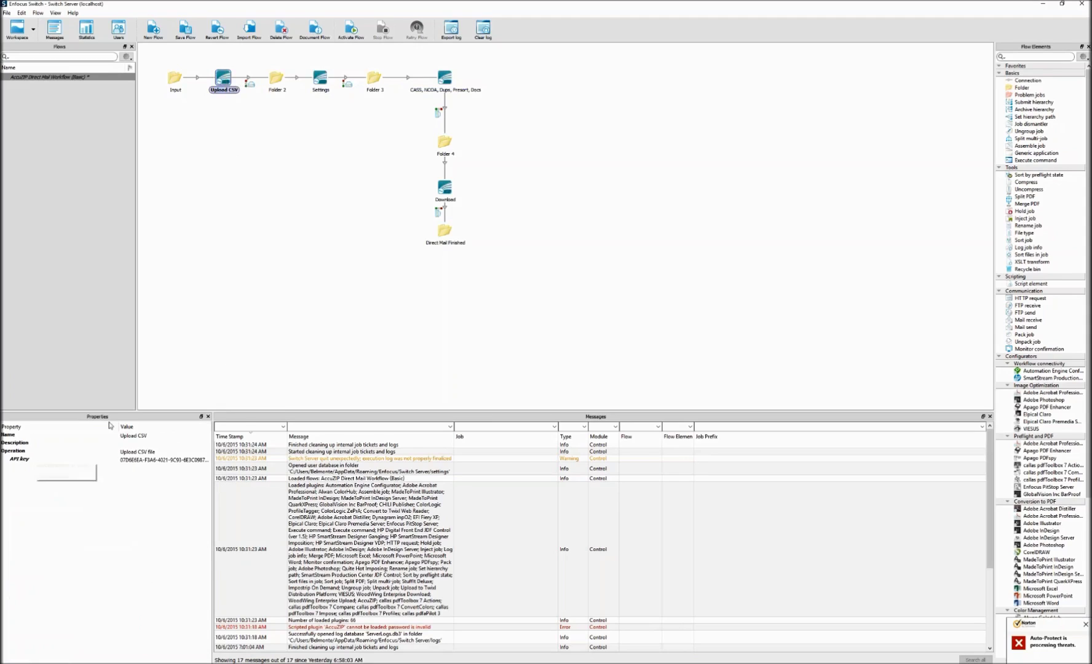
left_click(319, 82)
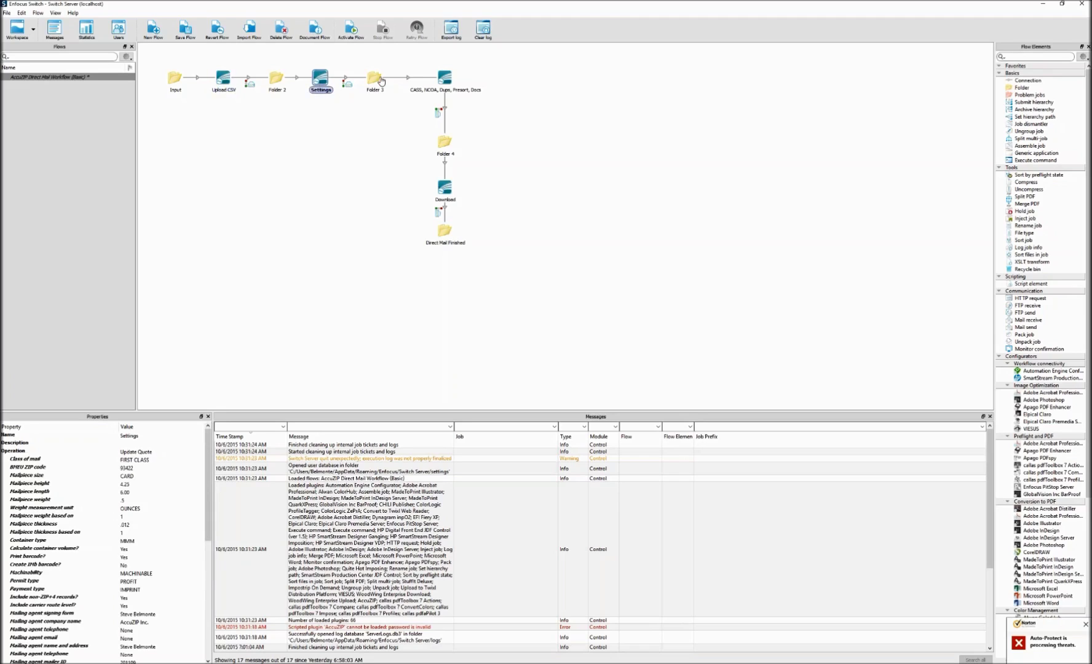
- Review the operations available for the Upload CSV element without changing its Upload CSV file operation
left_click(216, 81)
left_click(141, 456)
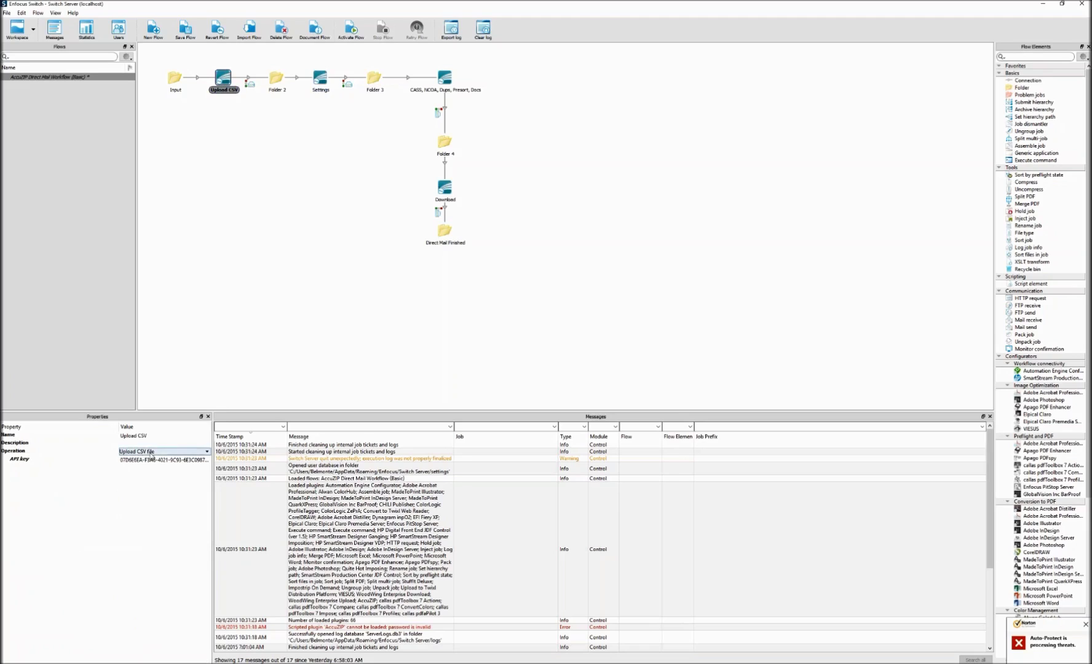
left_click(158, 456)
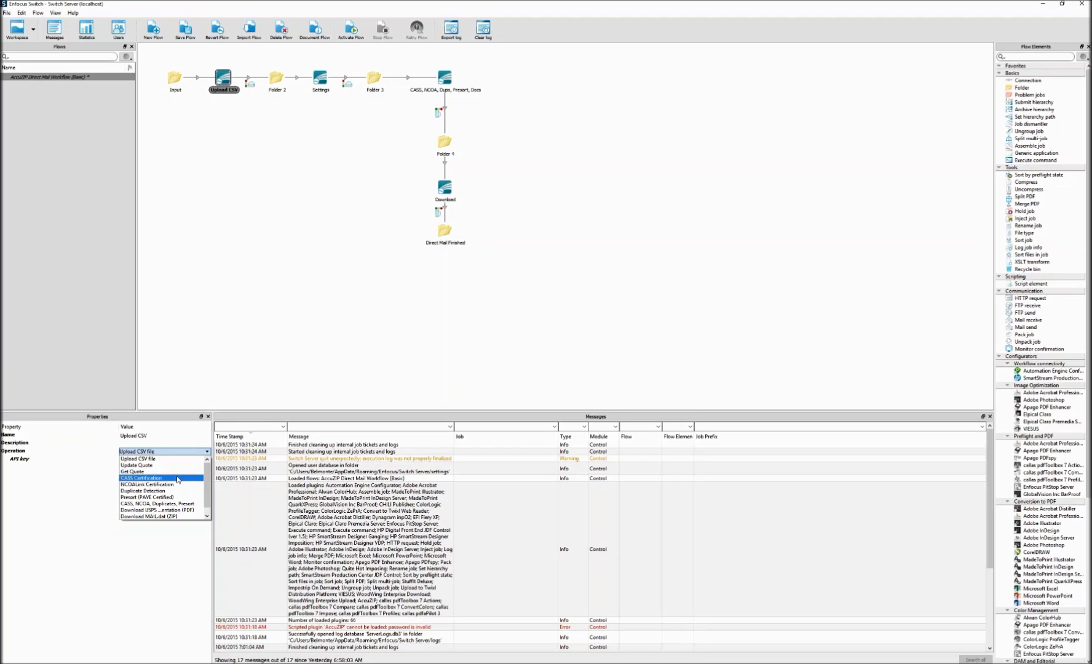
left_click(266, 312)
left_click(265, 312)
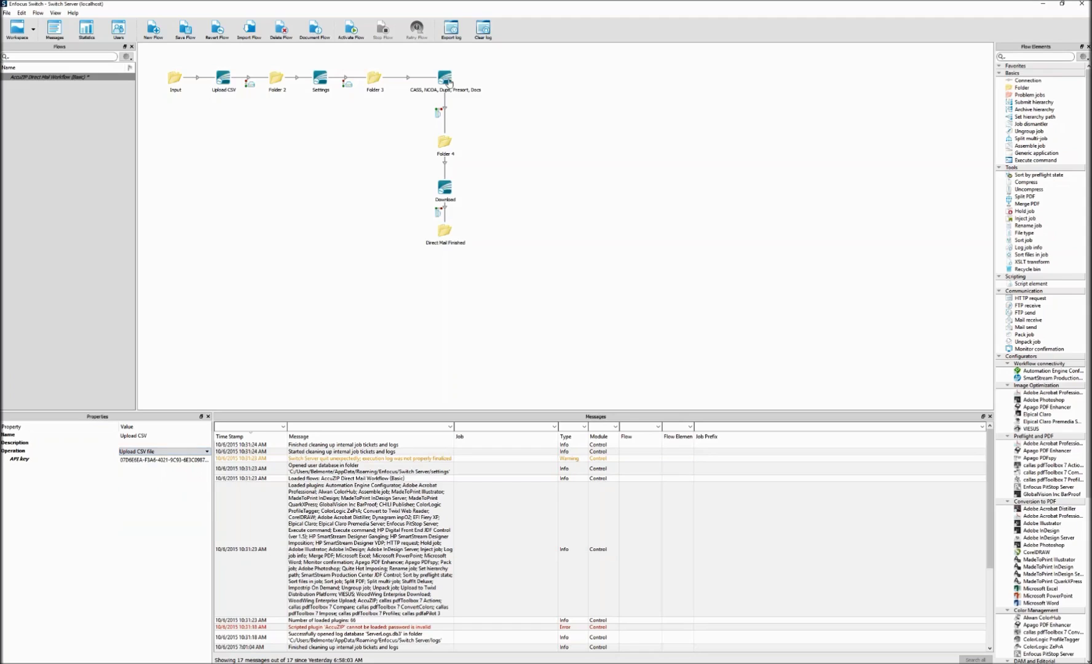
left_click(177, 453)
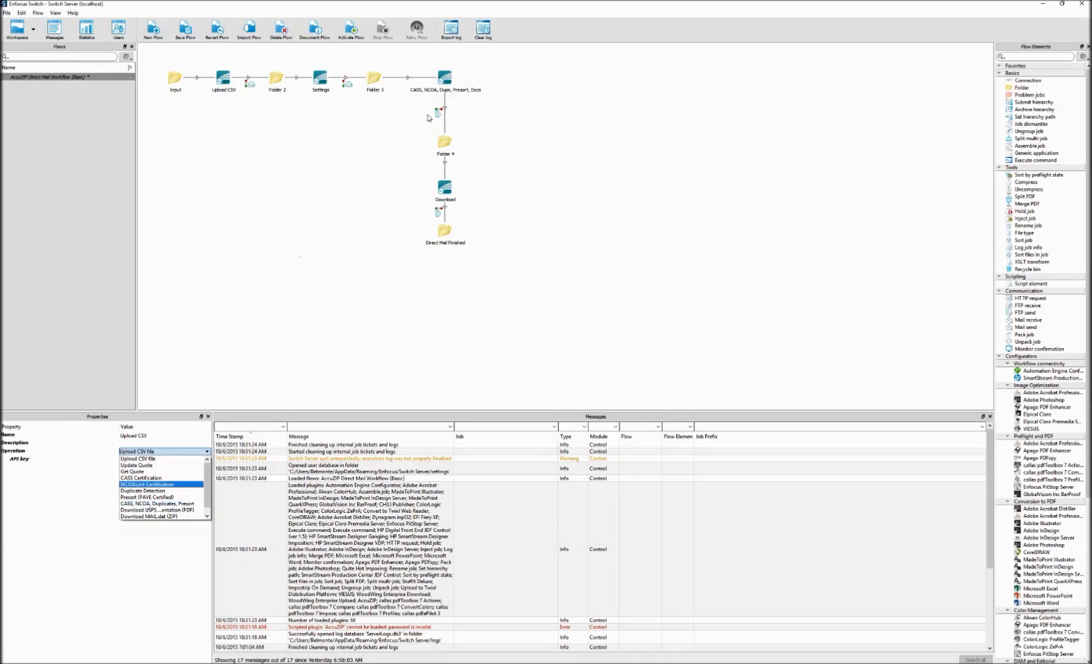
- Examine the CASS, Settings and Download elements' properties, including the class of mail and mailpiece size in Settings
left_click(446, 79)
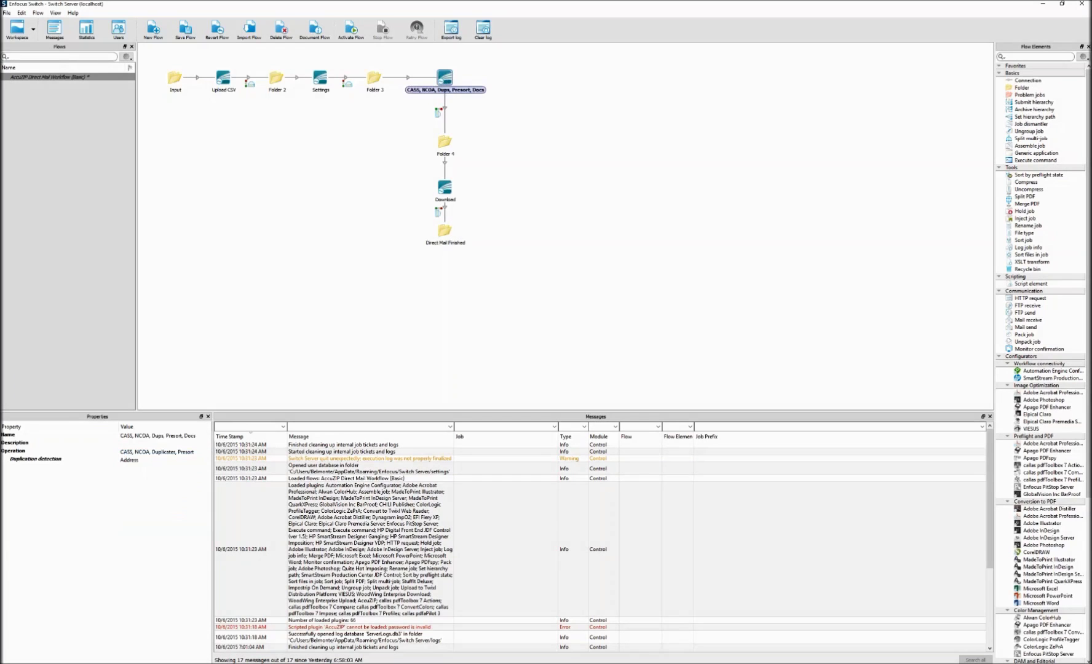
left_click(321, 85)
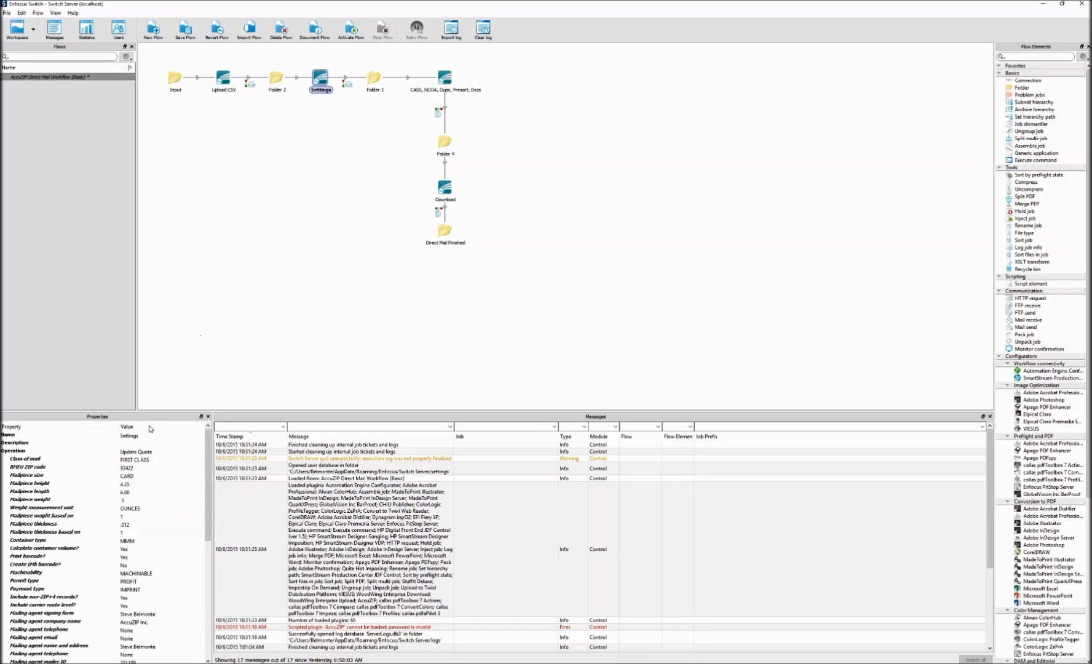
left_click(123, 462)
left_click(145, 460)
left_click(146, 467)
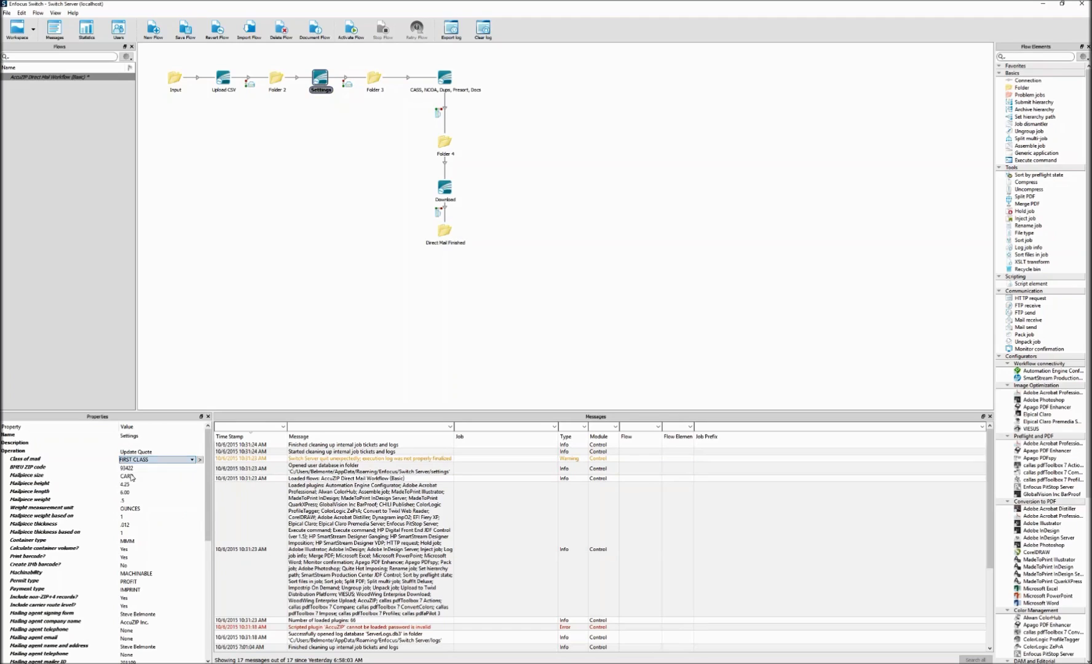
left_click(146, 476)
left_click(146, 476)
left_click(146, 483)
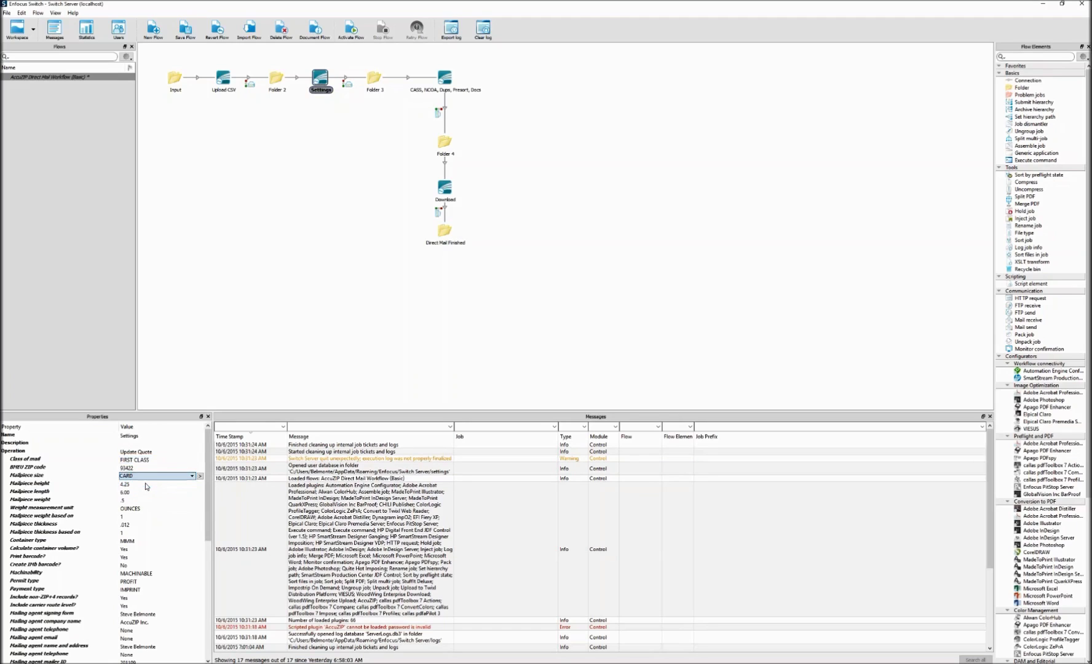
left_click(444, 186)
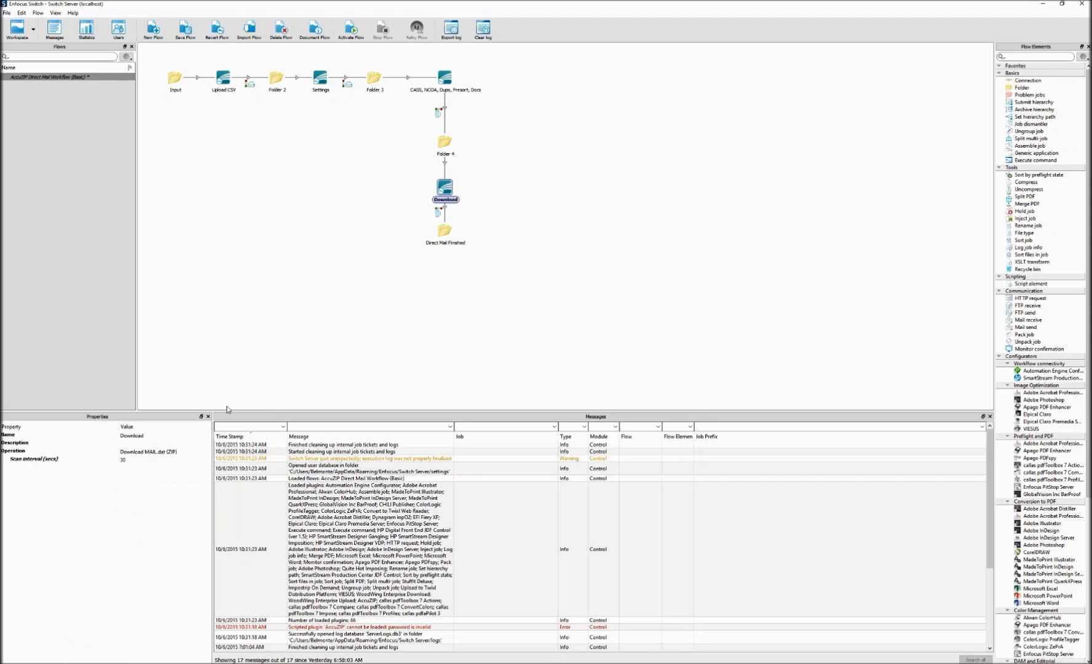
- Review the operations offered for the Upload CSV element and dismiss the list without choosing one
left_click(223, 79)
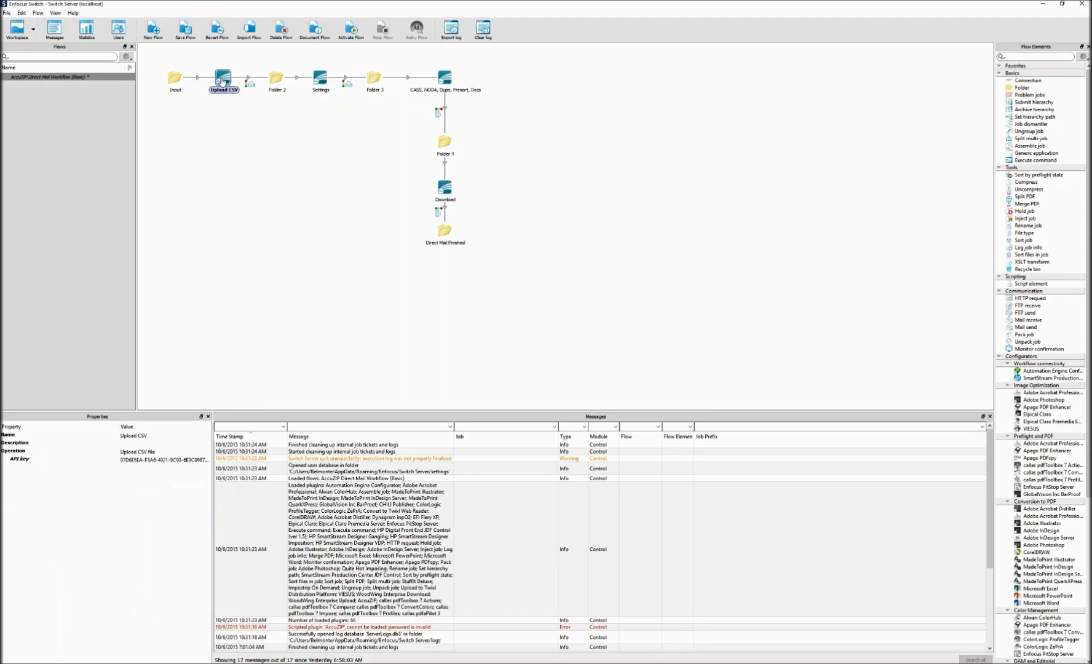
left_click(154, 452)
left_click(155, 453)
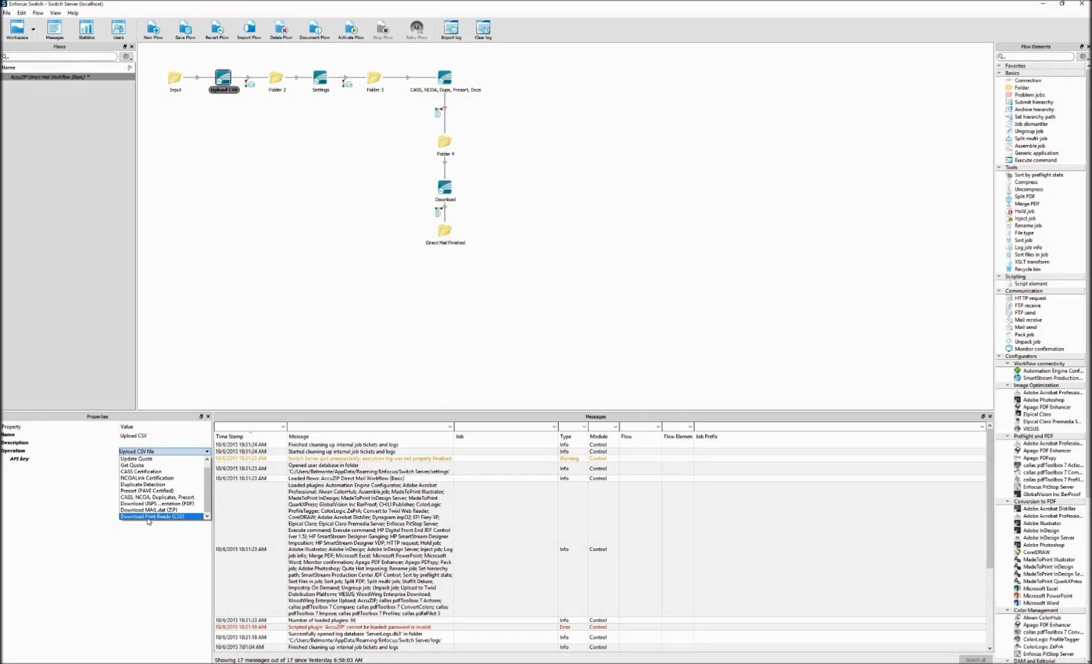
left_click(285, 318)
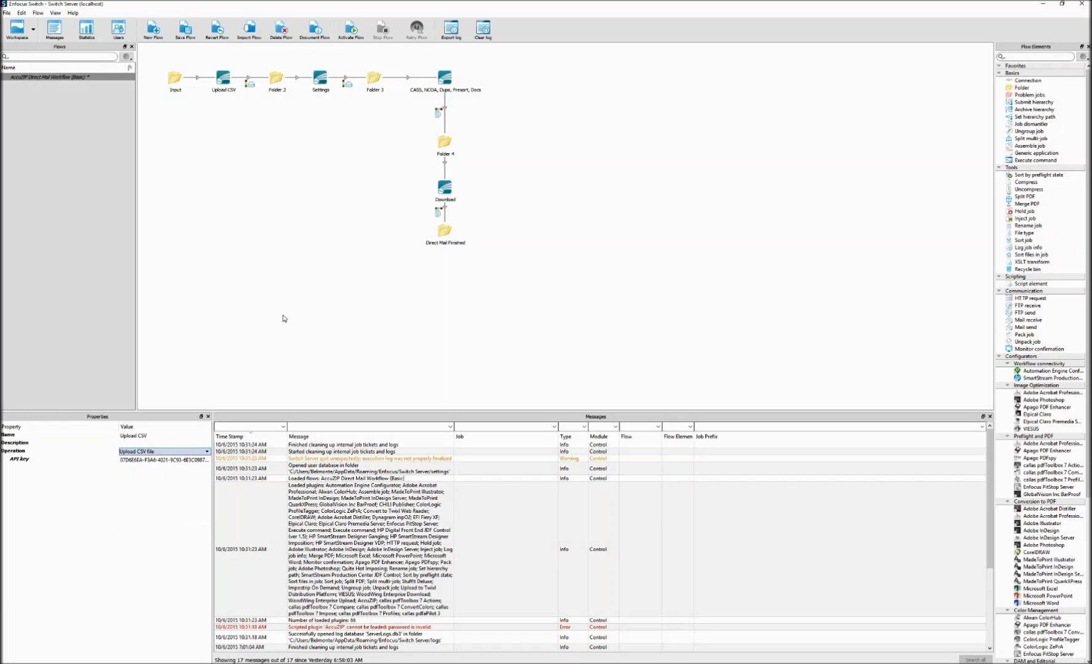
- Set the Download element's operation to Download Print Ready (CSV)
left_click(458, 190)
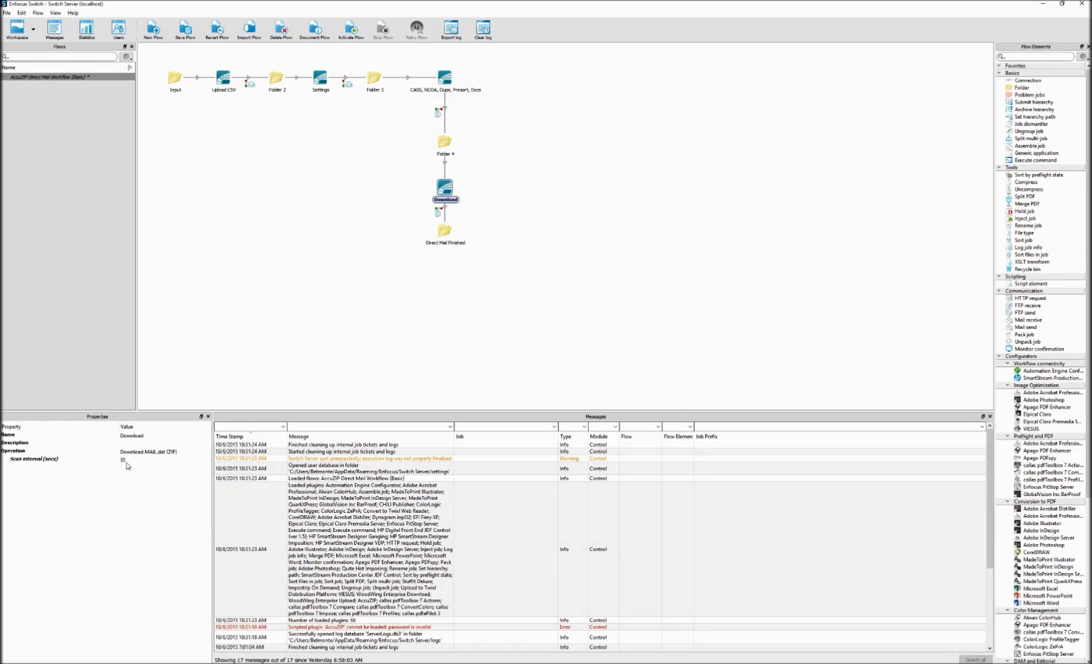
left_click(156, 454)
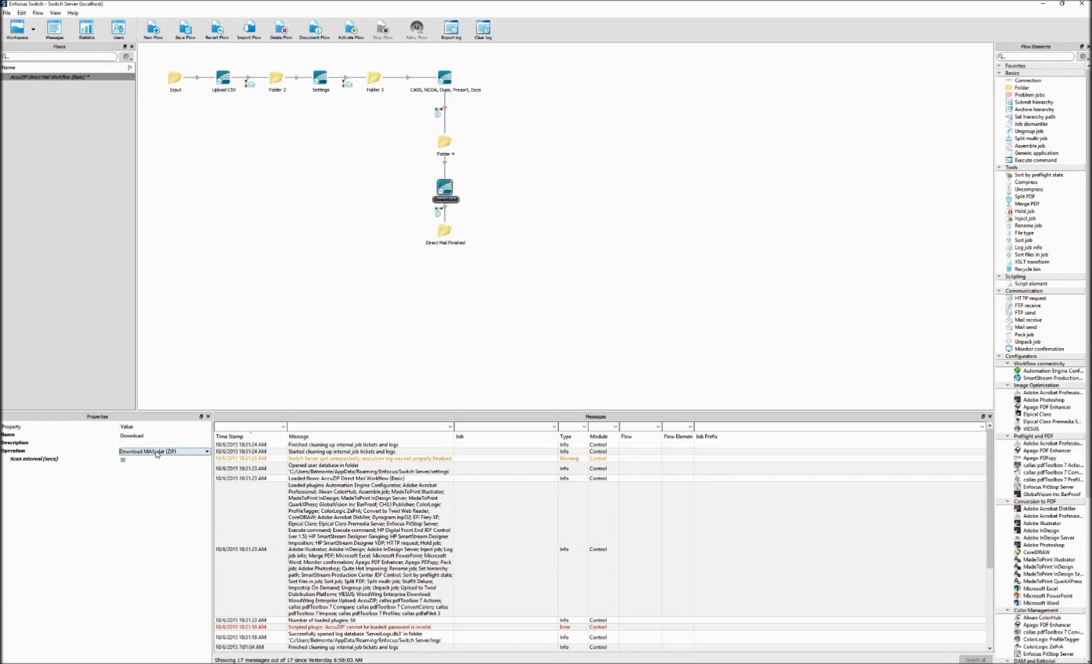
left_click(157, 454)
scroll(207, 505, "down", 1)
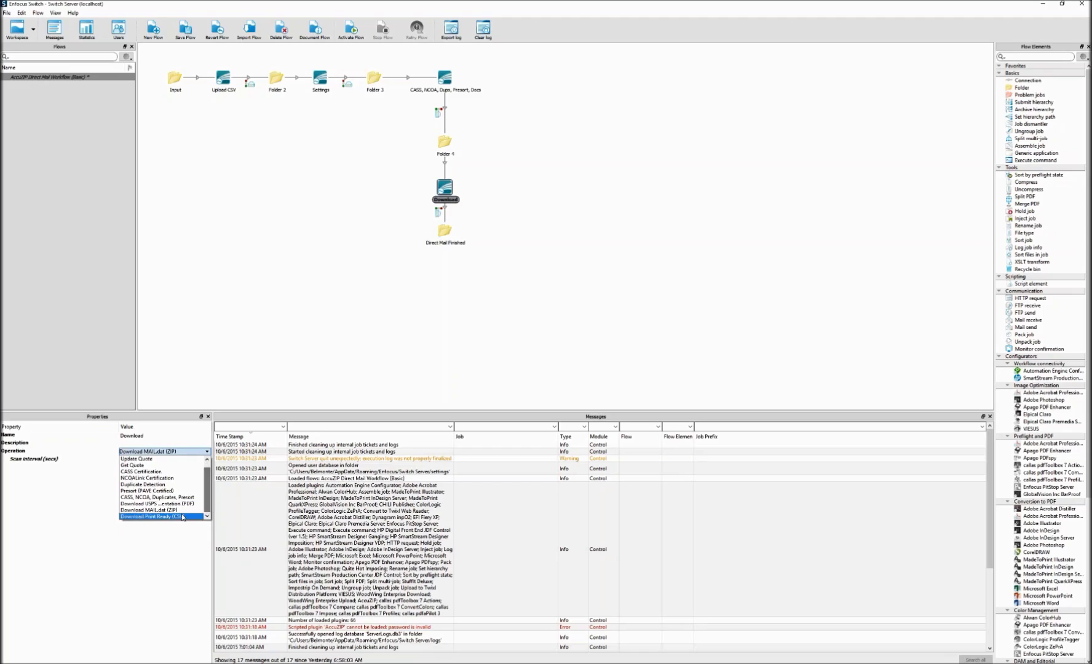
left_click(175, 517)
- Set the Download element's Preview print ready CSV option to Yes and glance at the Direct Mail Finished folder's properties
left_click(129, 461)
left_click(129, 460)
left_click(126, 474)
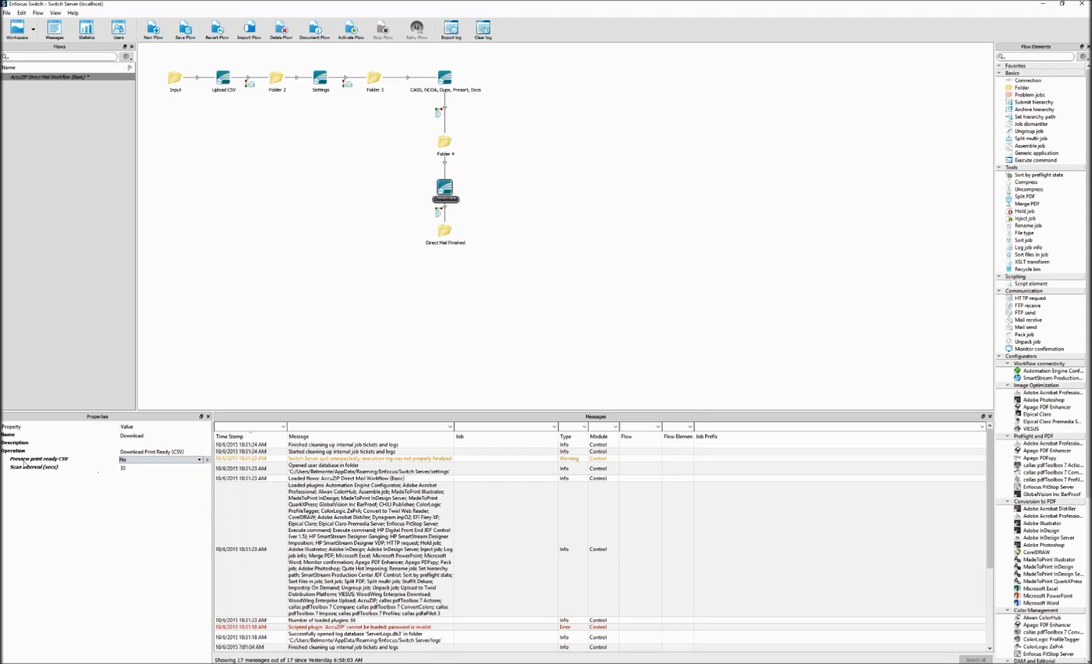
left_click(132, 460)
left_click(135, 467)
left_click(128, 461)
left_click(446, 229)
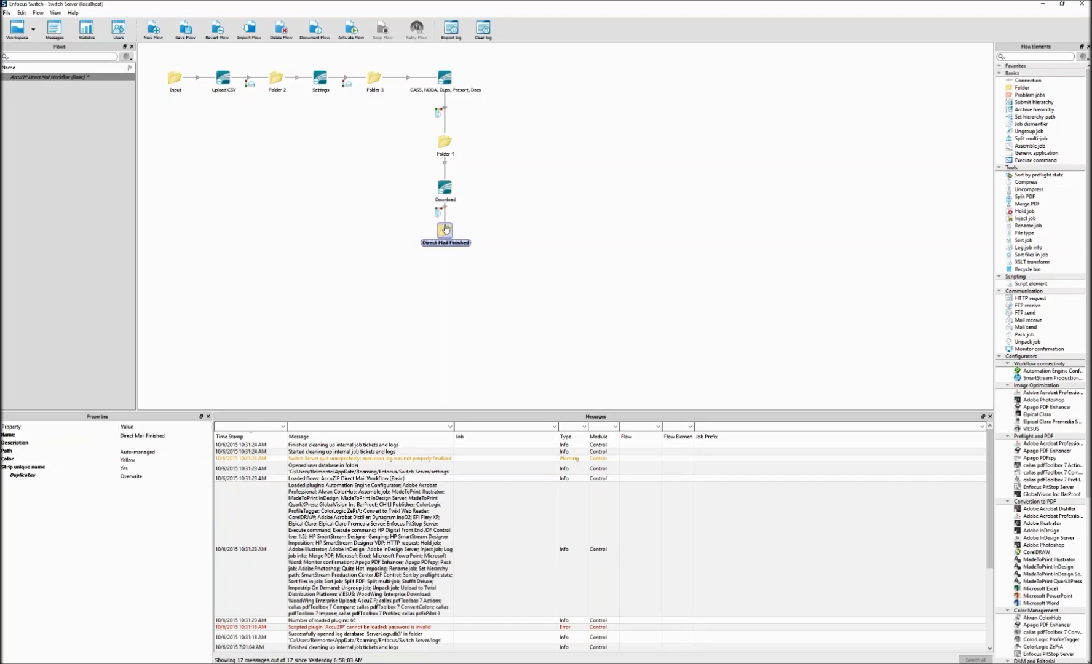
left_click(286, 206)
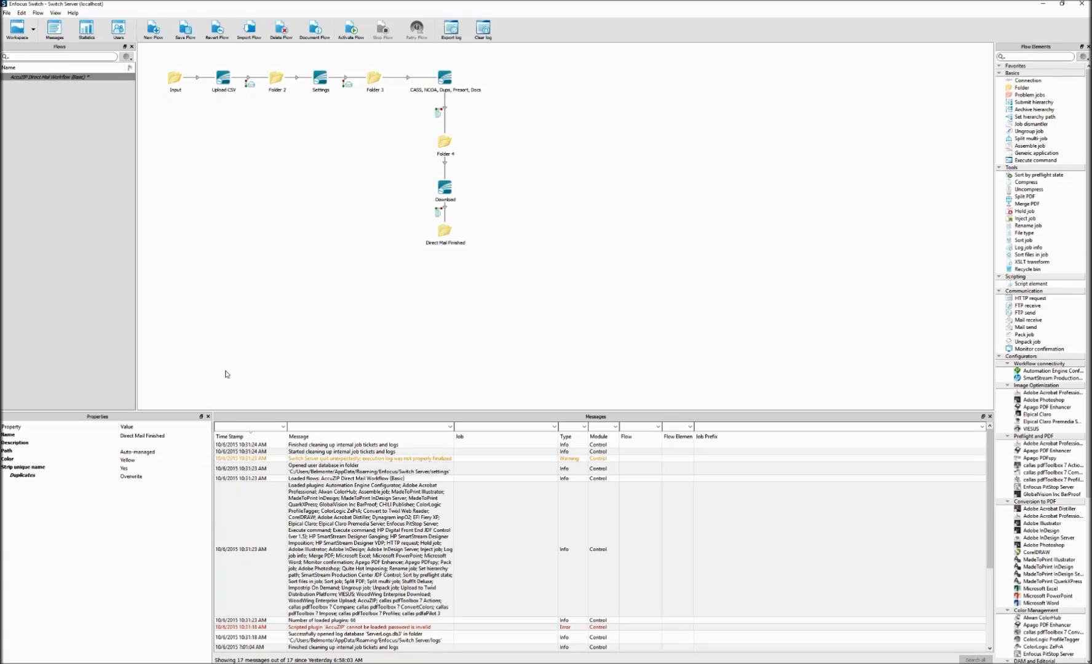
- Set the Download element's operation back to Download MAIL.dat (ZIP)
left_click(437, 194)
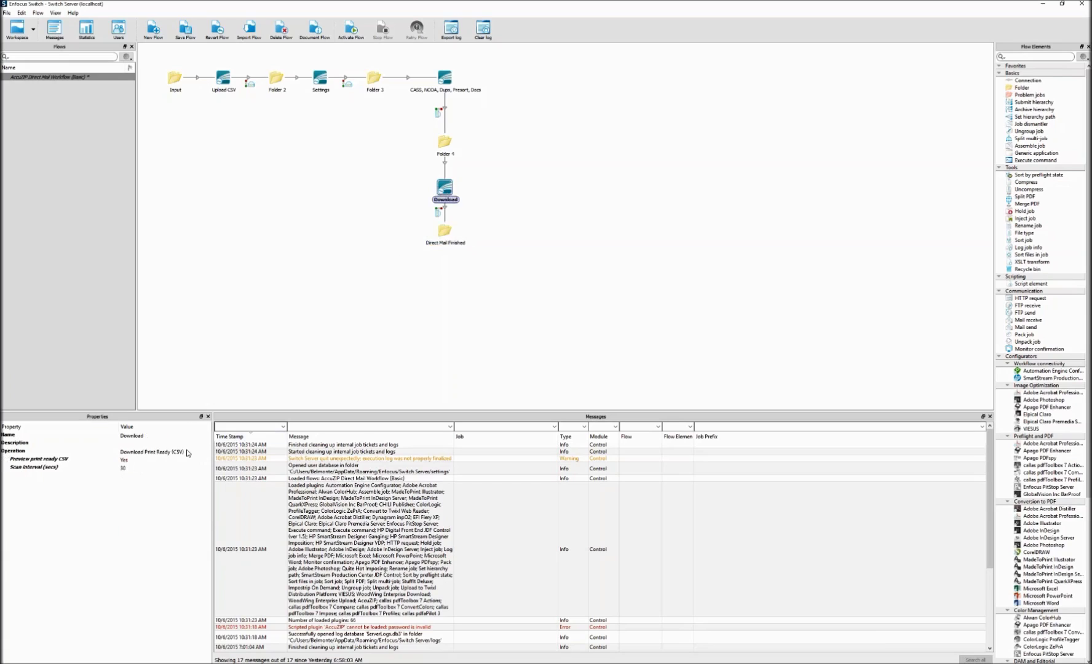
left_click(187, 453)
left_click(187, 454)
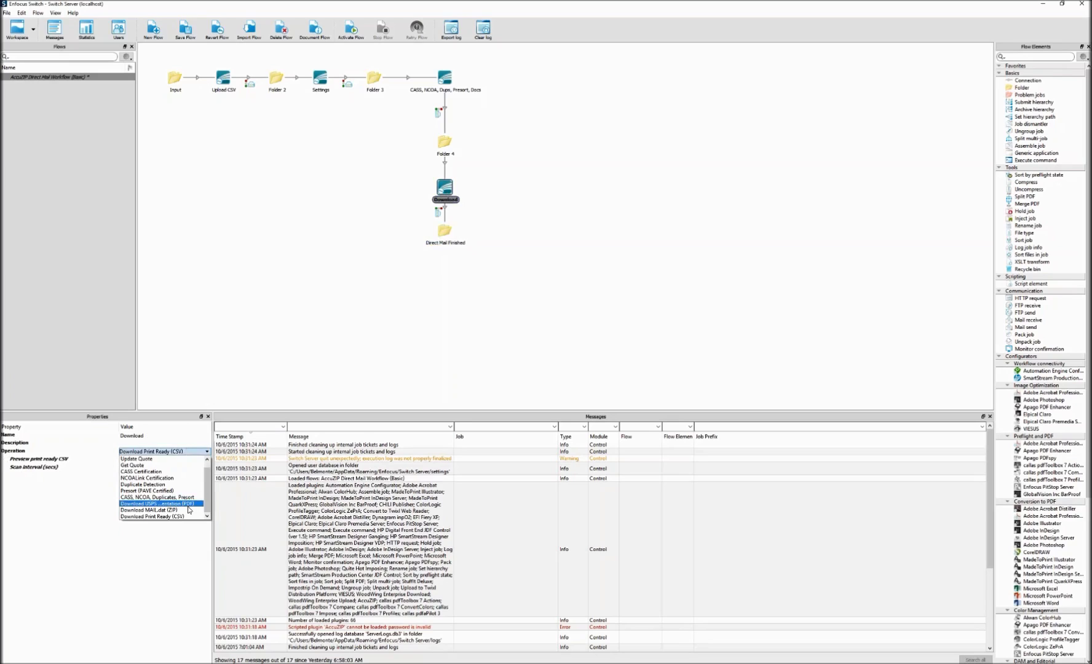
left_click(185, 510)
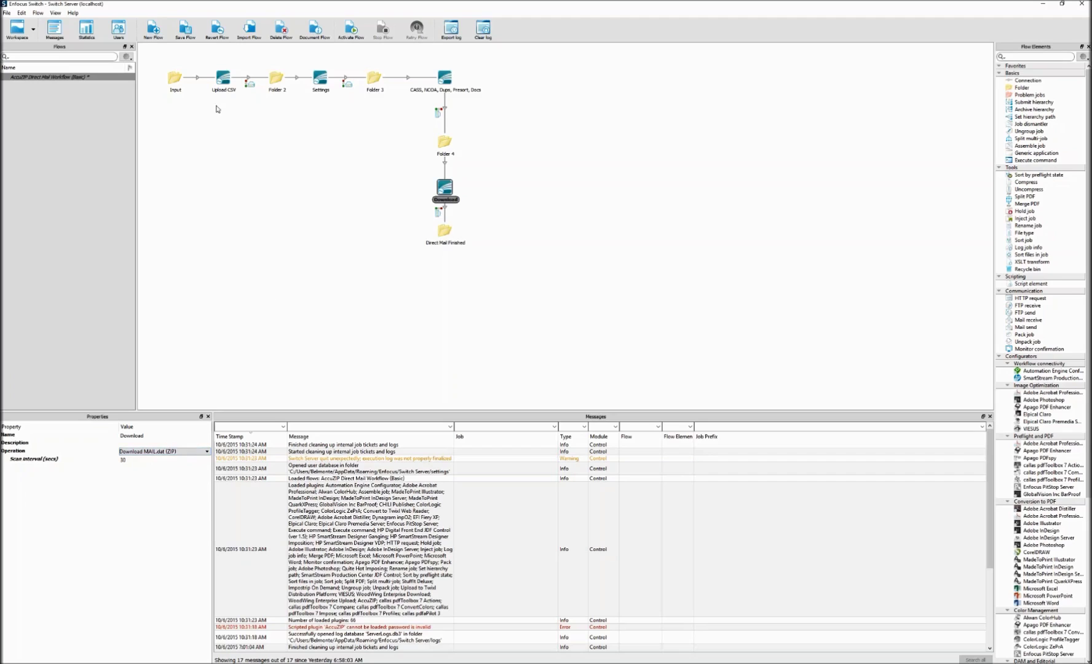
- Activate the AccuZIP Direct Mail Workflow (Basic) flow, saving its modifications
left_click(175, 82)
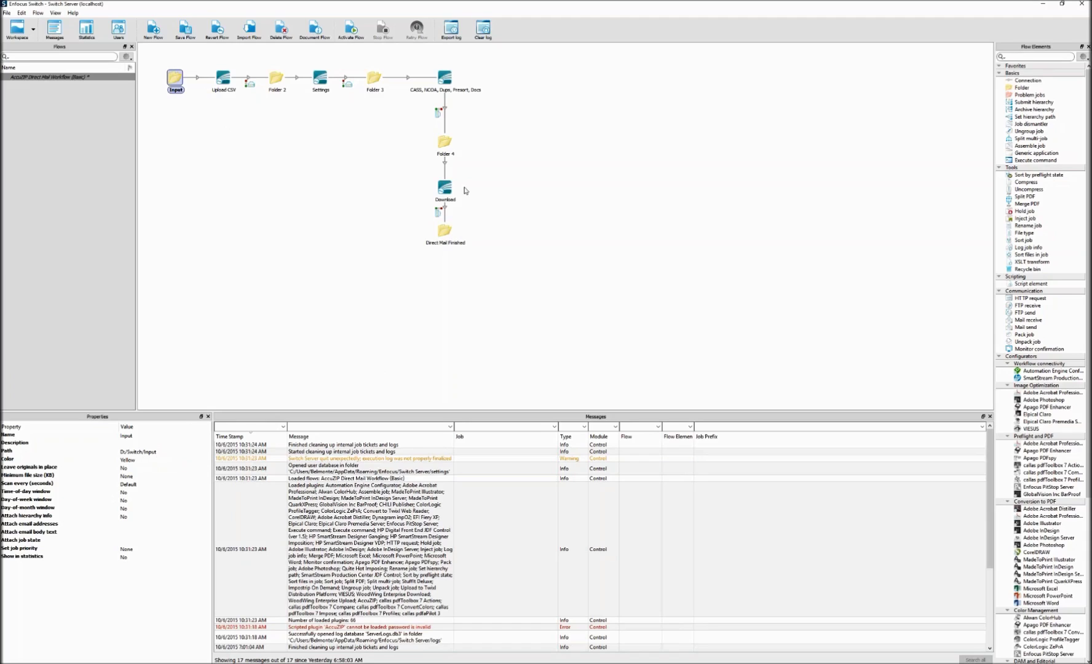
left_click(351, 28)
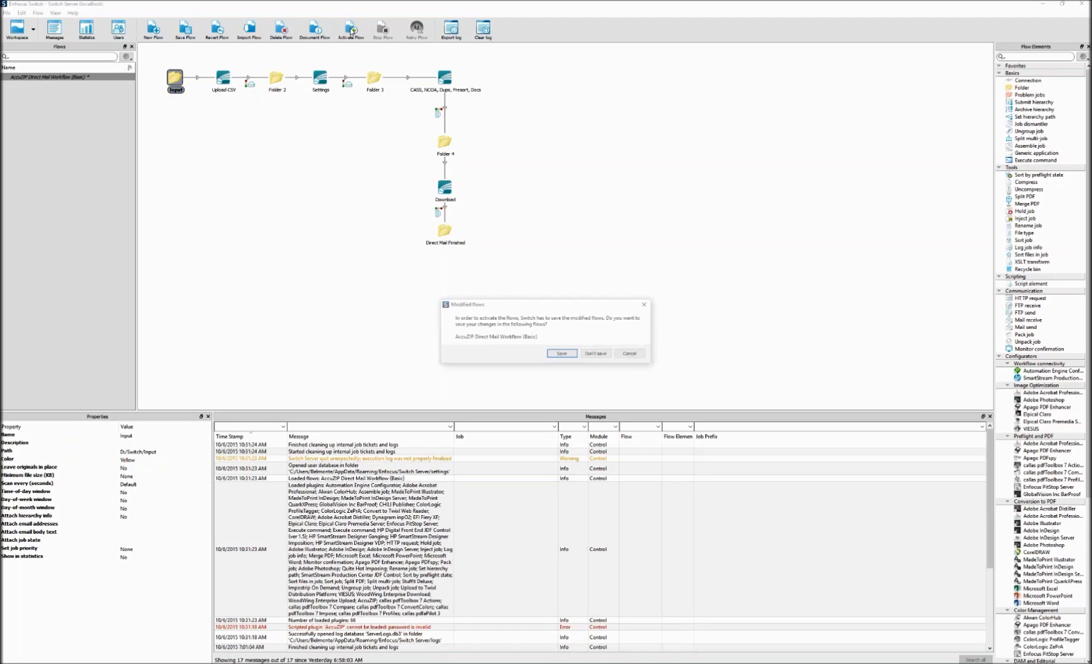
left_click(562, 354)
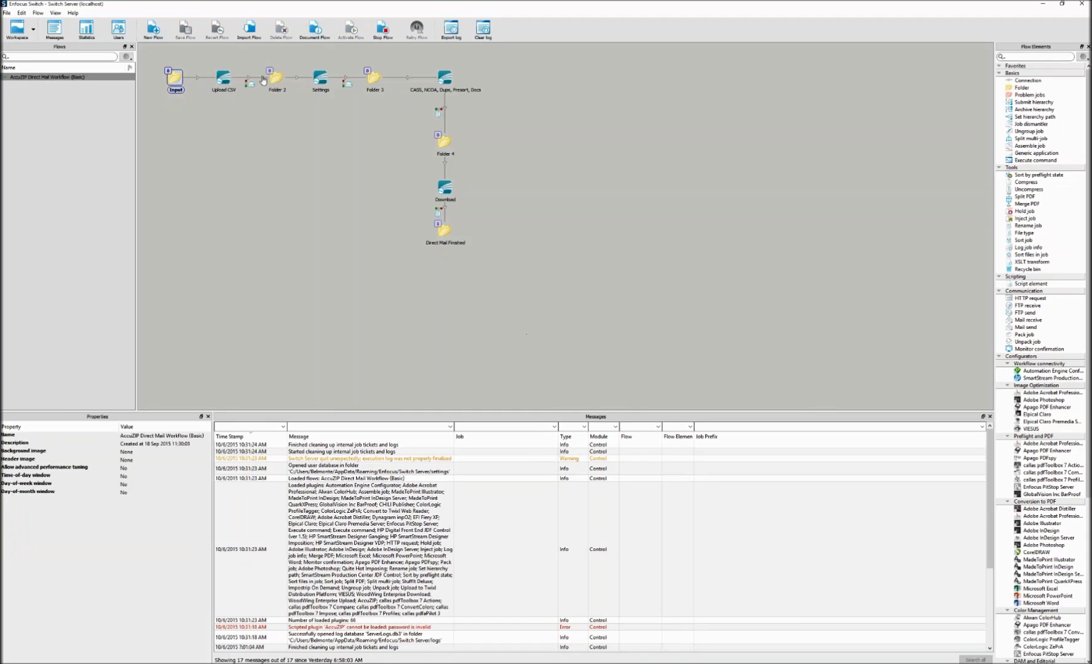
- Permanently clear all log messages and enlarge the message log upward into the canvas area
left_click(176, 80)
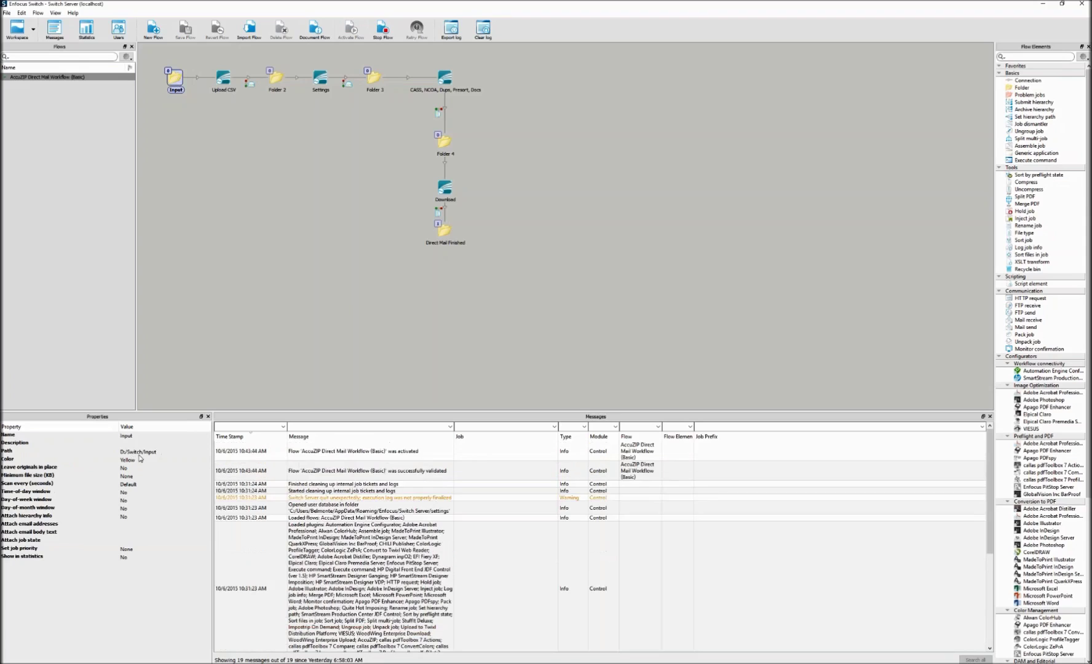
right_click(320, 453)
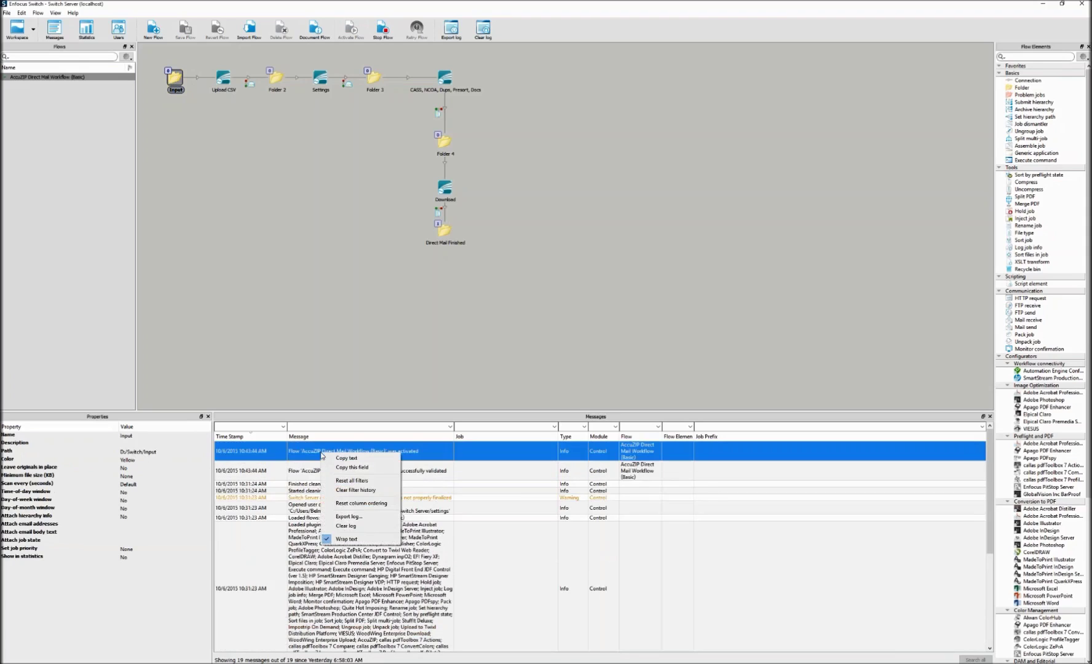
left_click(348, 526)
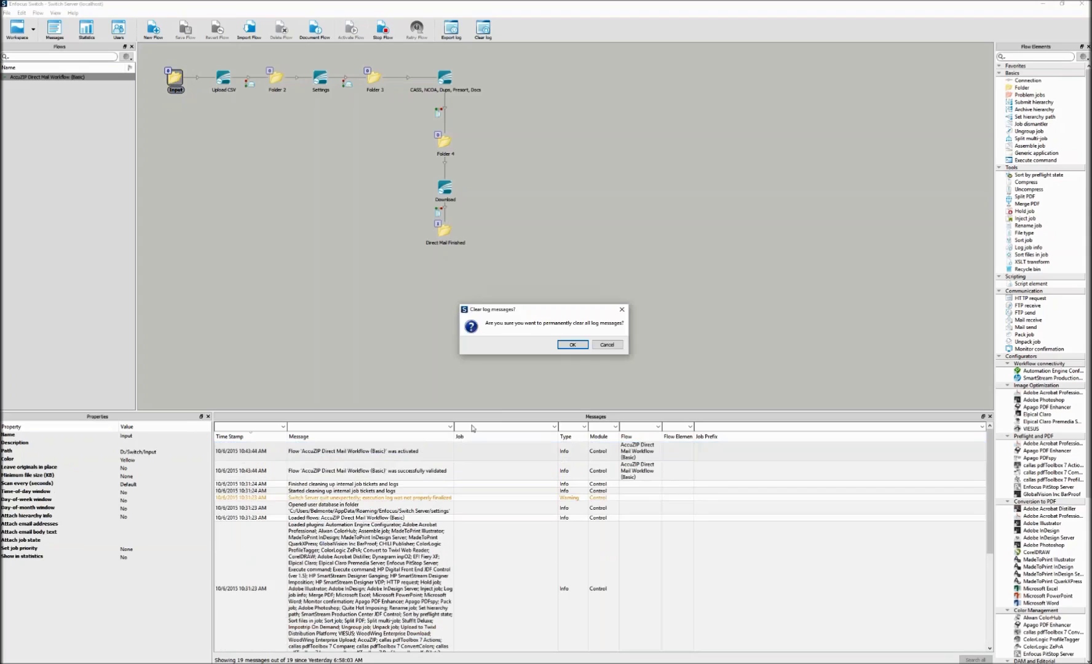
key("Escape")
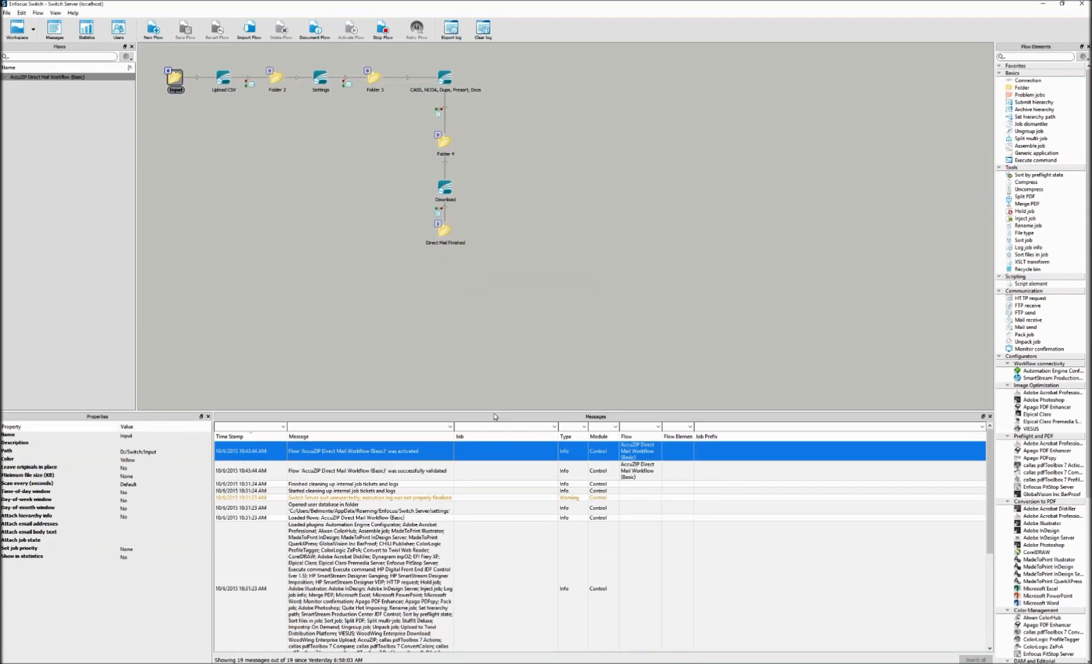
left_click_drag(495, 416, 495, 287)
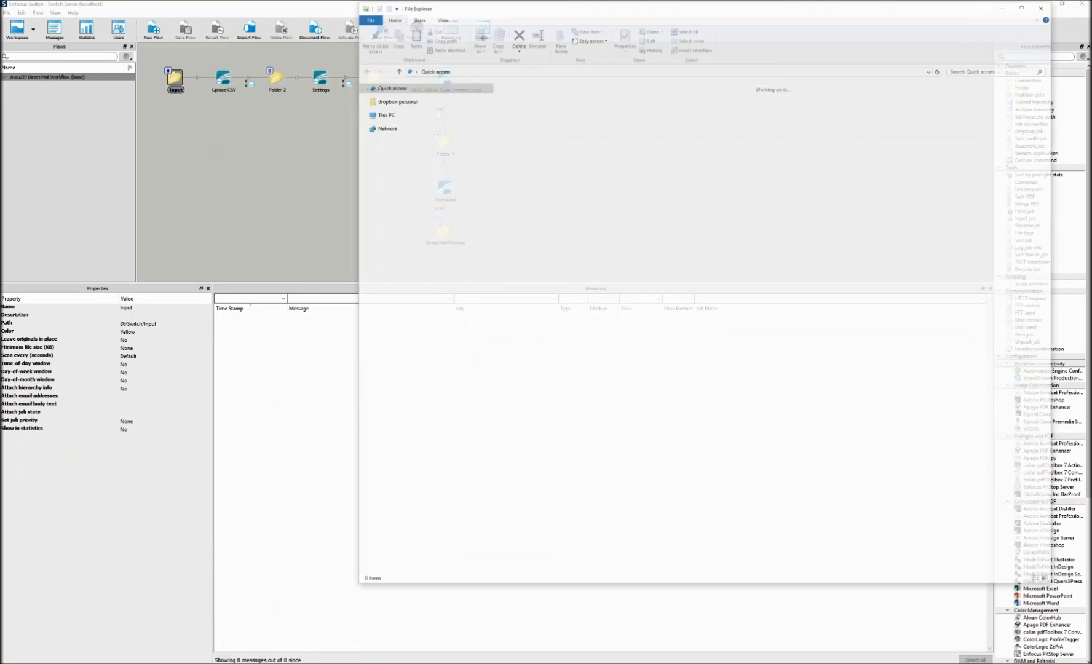
- In File Explorer, put sample.csv from the Switch folder on drive D: into its Input subfolder and open that subfolder
left_click(388, 422)
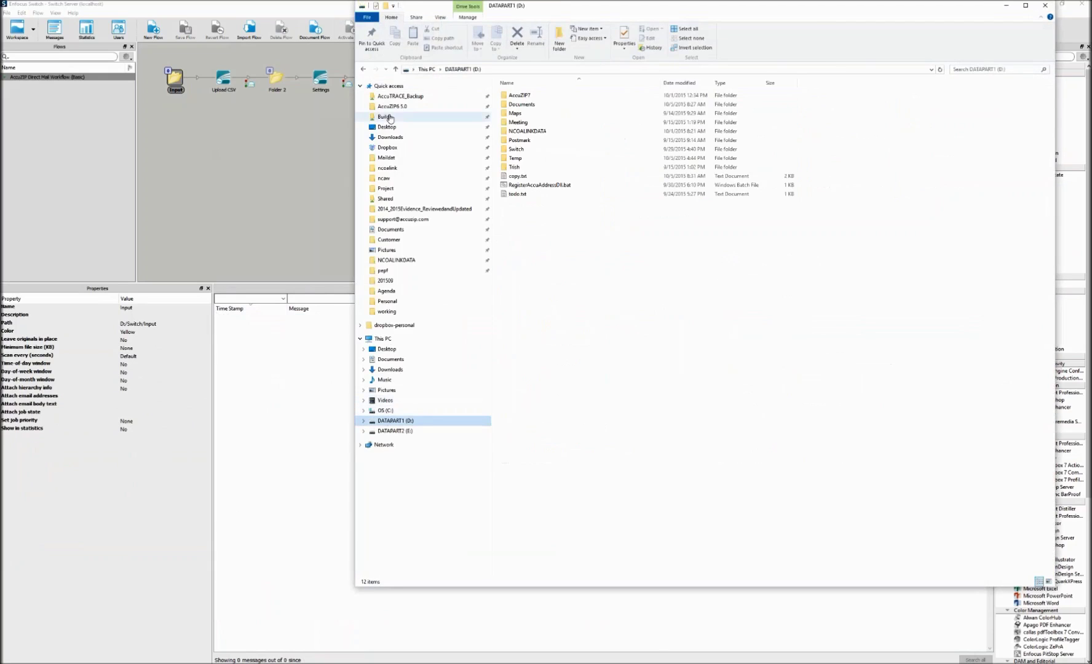
left_click(360, 86)
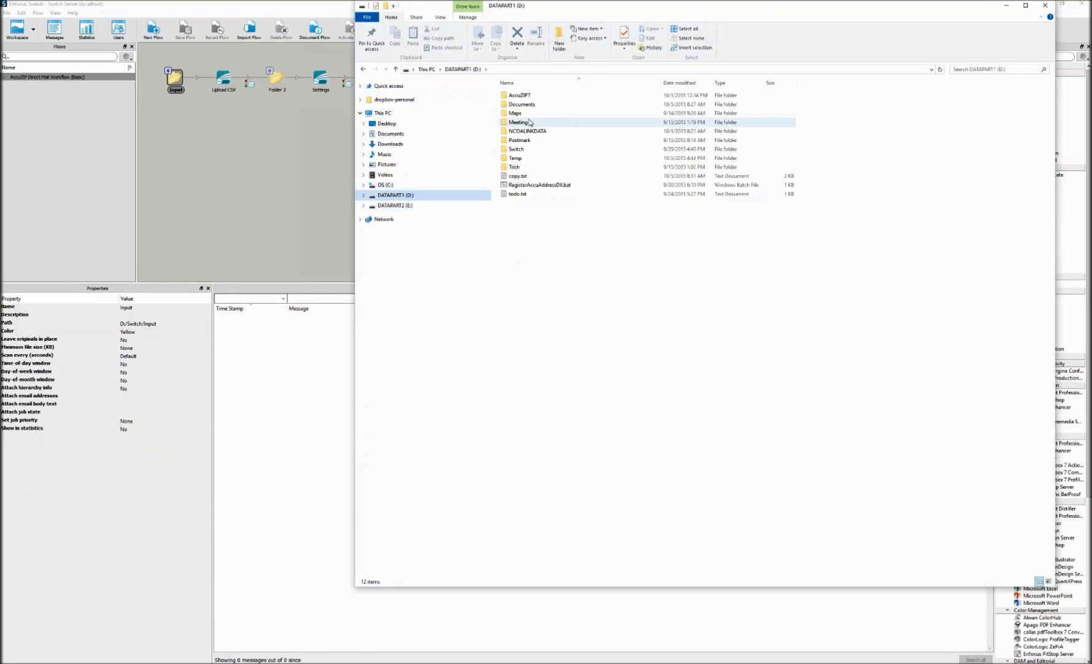
double_click(507, 149)
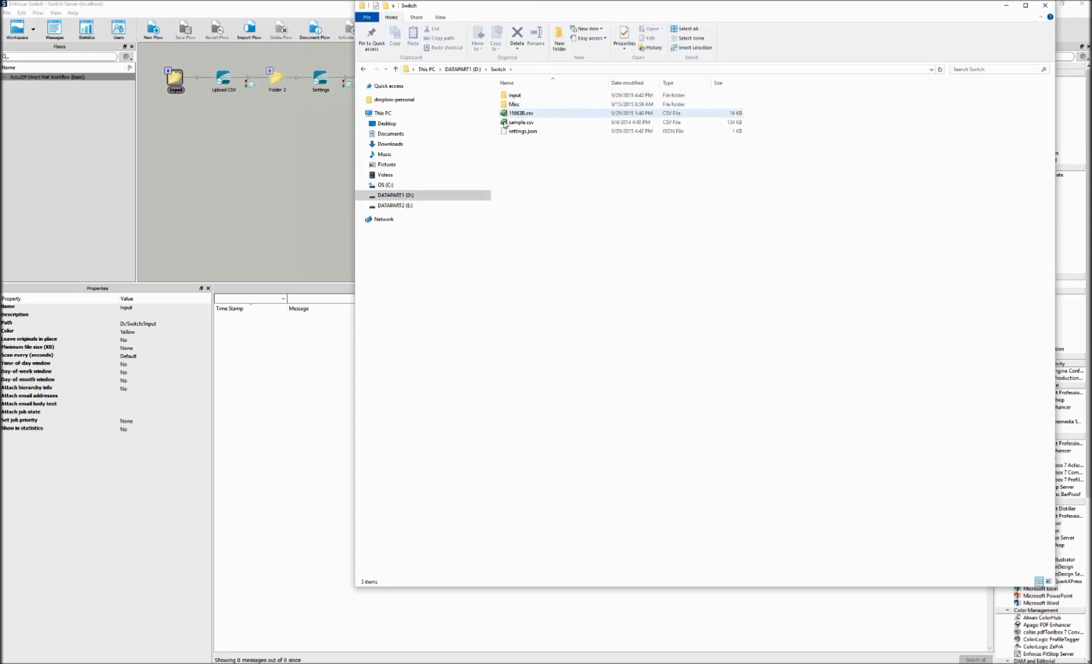
left_click(507, 123)
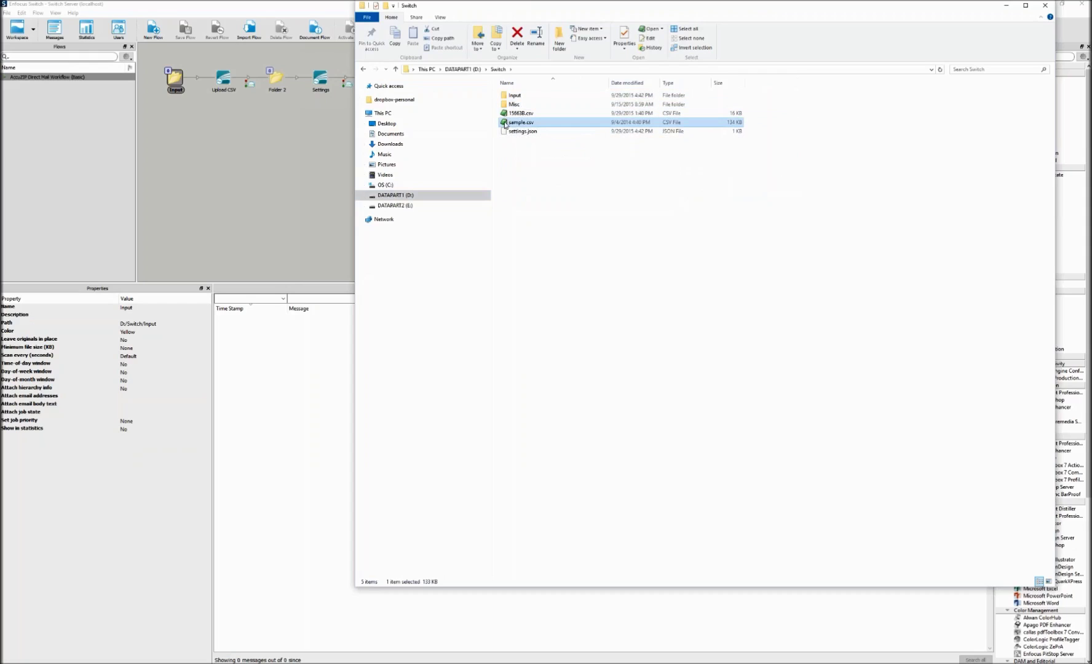
left_click_drag(507, 123, 510, 97)
double_click(510, 96)
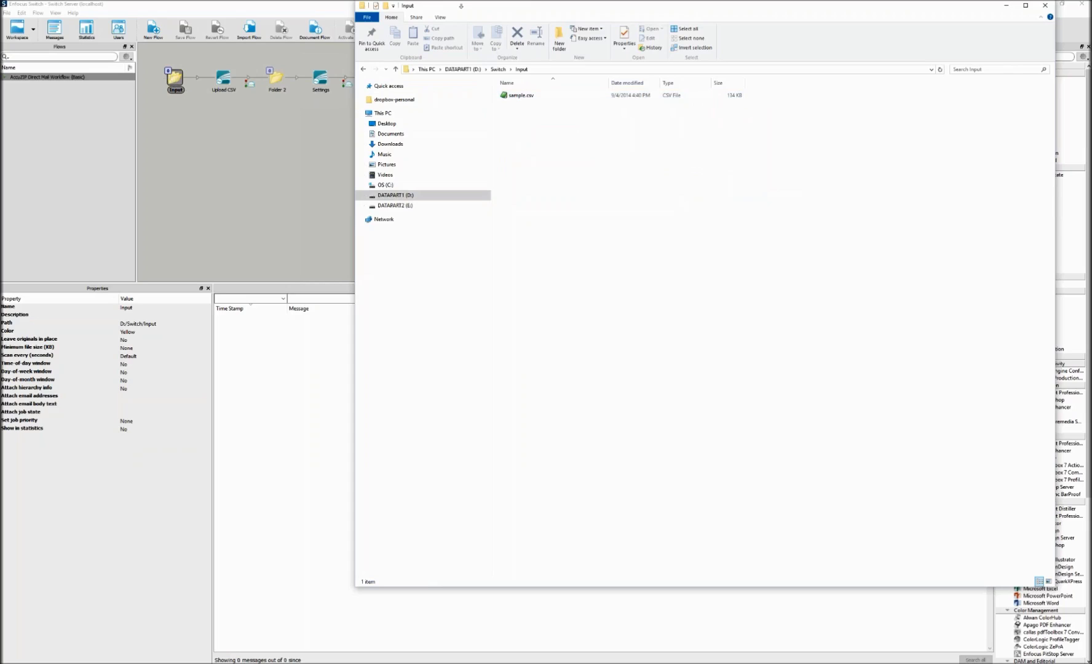
- Move and narrow the Input folder window to watch the flow and its messages, and close the window when done
left_click_drag(465, 7, 506, 173)
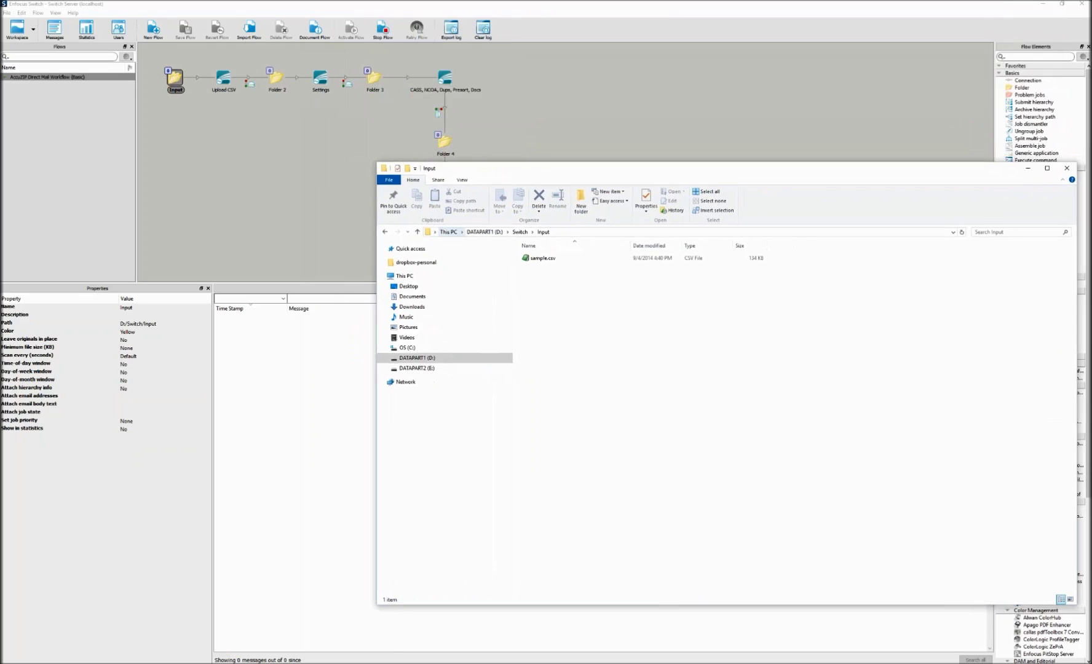
left_click_drag(377, 259, 496, 258)
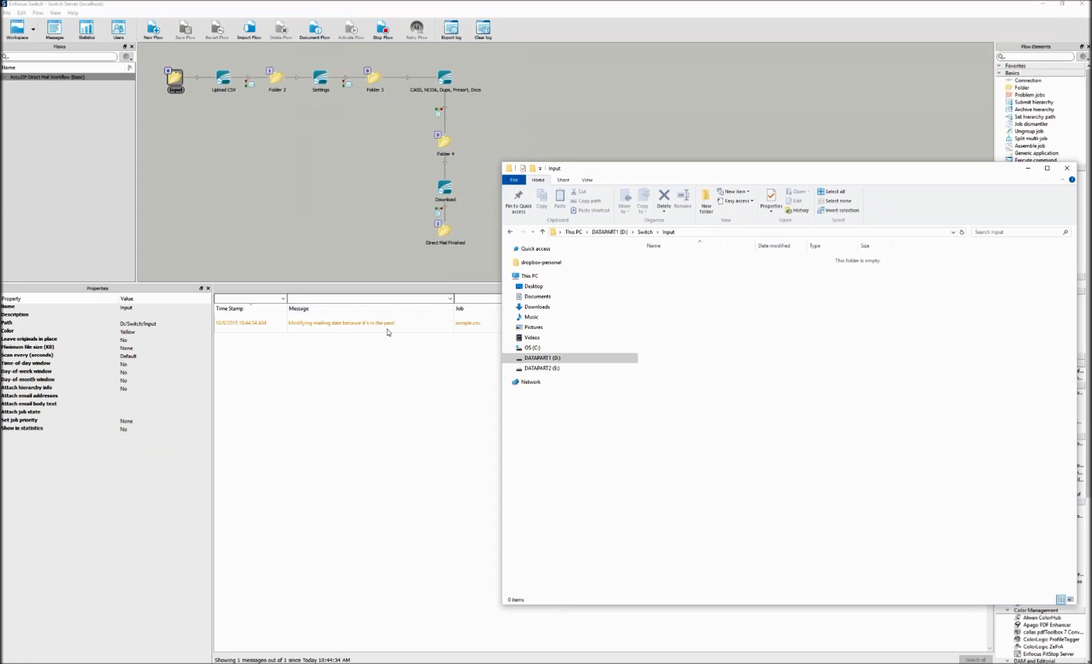
left_click_drag(704, 162, 642, 270)
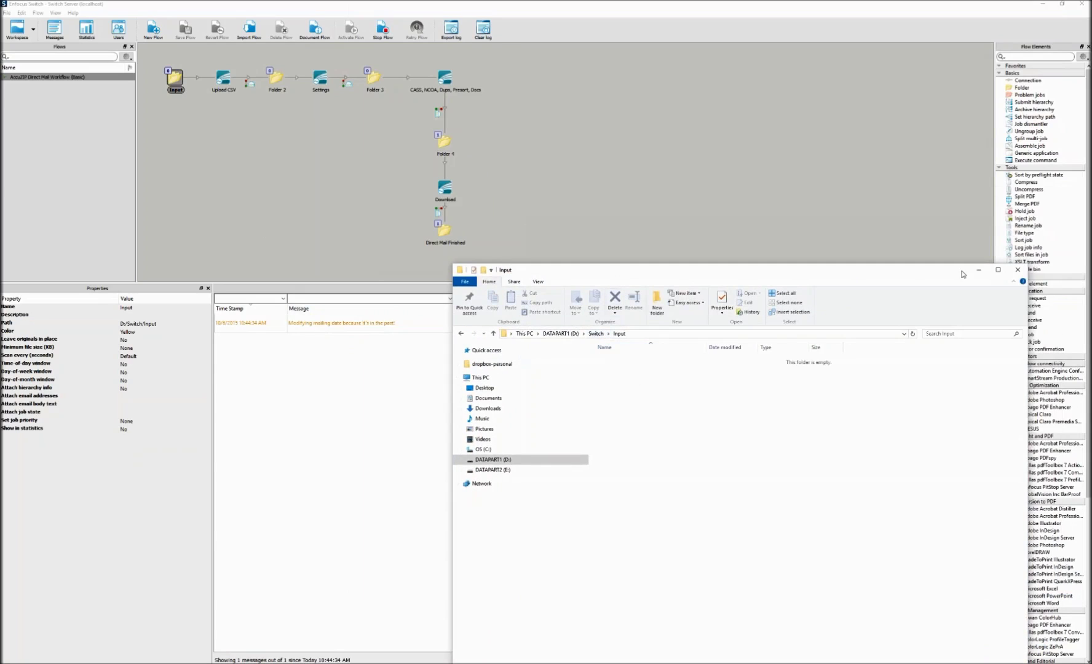
left_click(1018, 269)
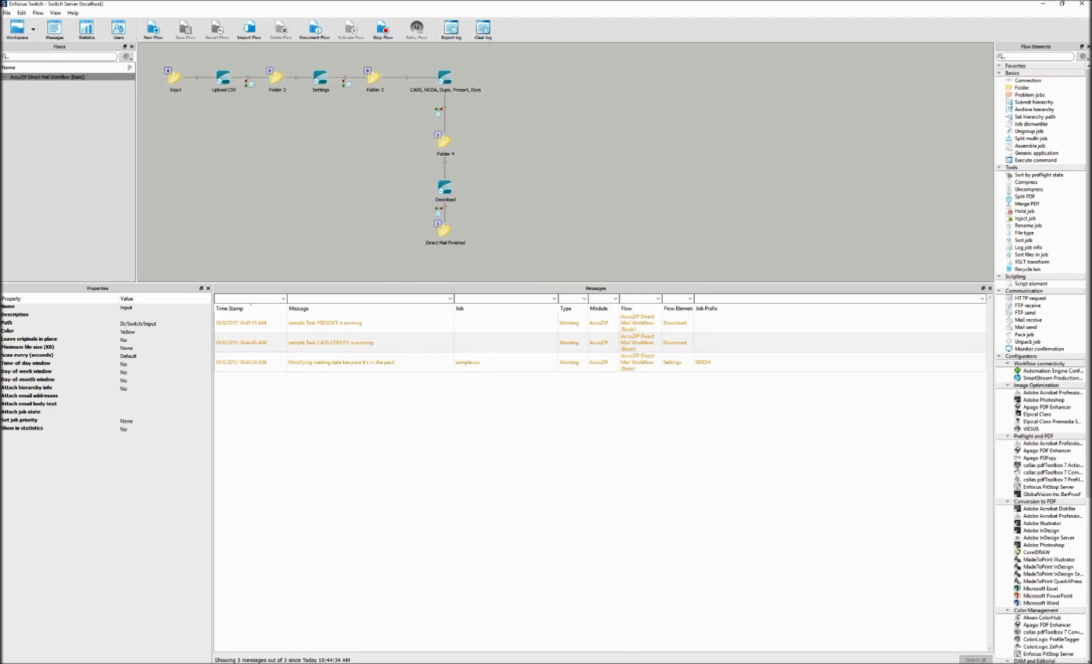
- Open the flow's Direct Mail Finished folder in File Explorer and move its window clear of the flow elements
right_click(444, 228)
left_click(479, 317)
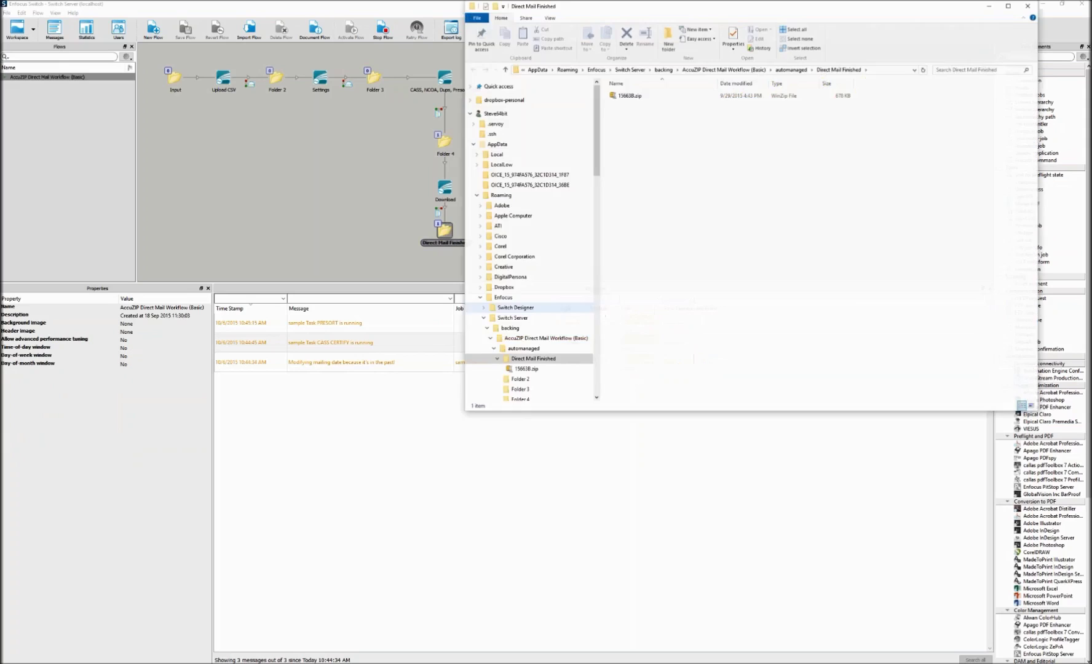
left_click(612, 97)
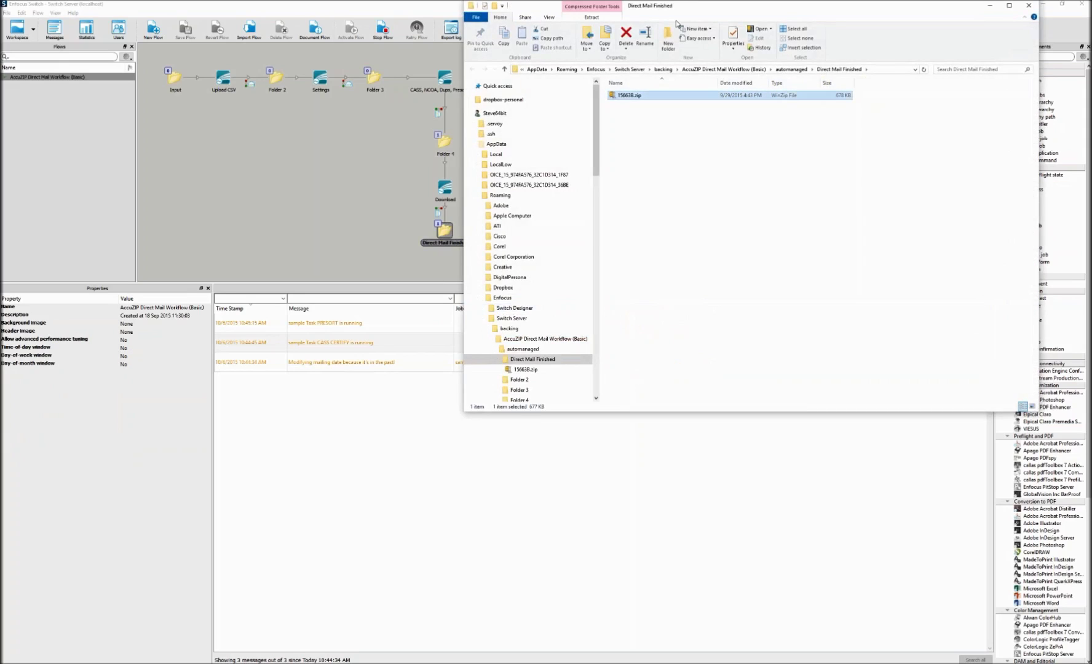
left_click_drag(682, 12, 704, 204)
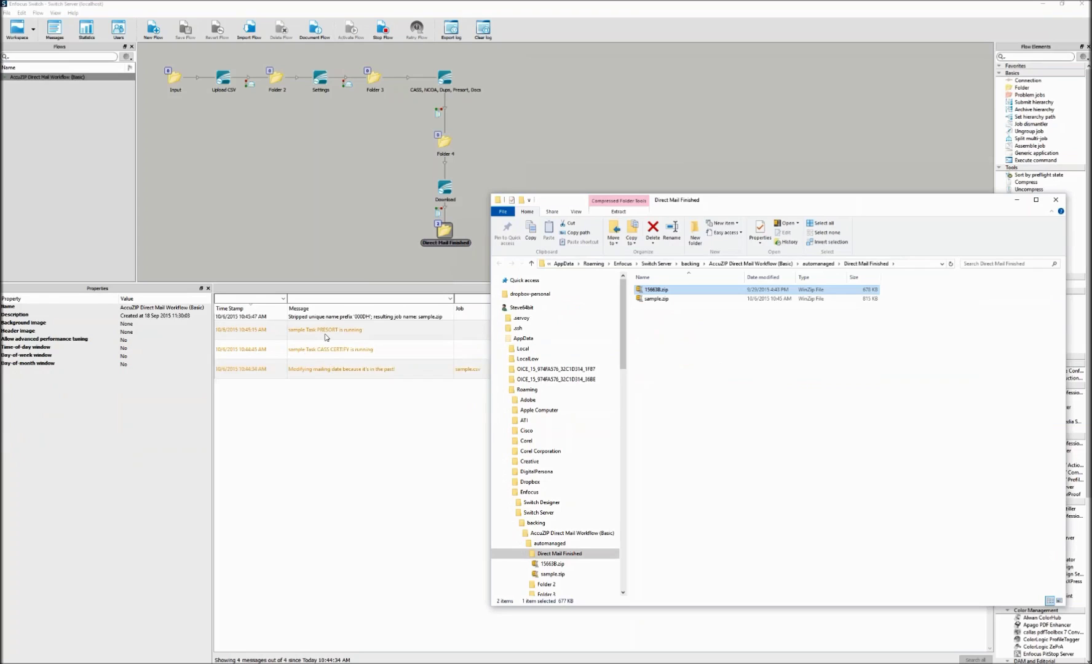
- Open sample.zip from the Direct Mail Finished folder in WinZip to view its contents
left_click(681, 329)
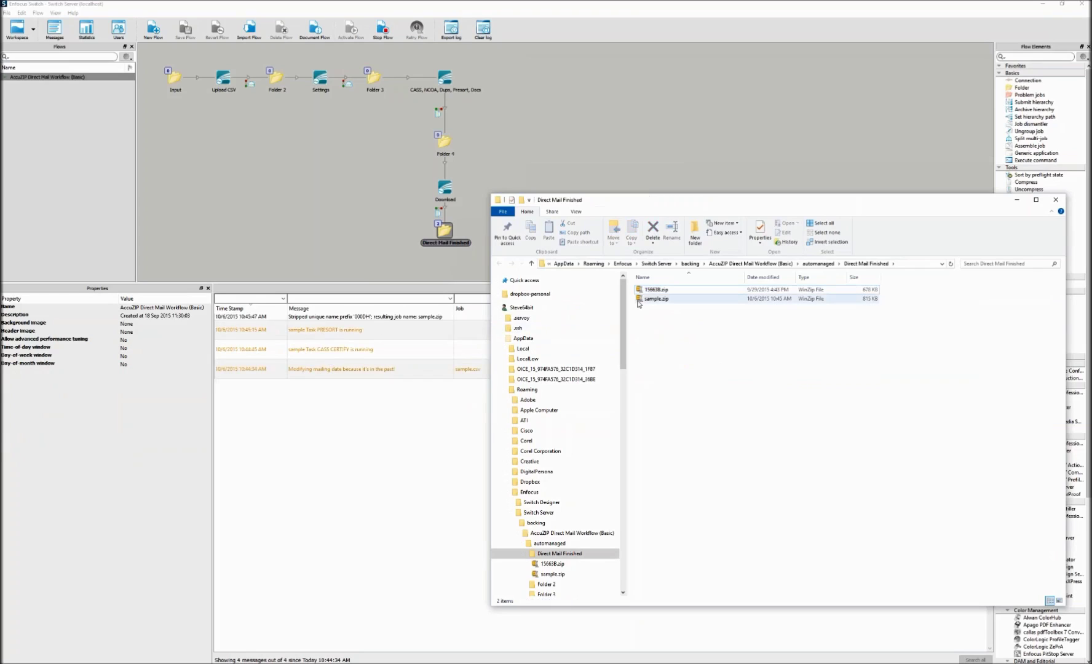
left_click(642, 300)
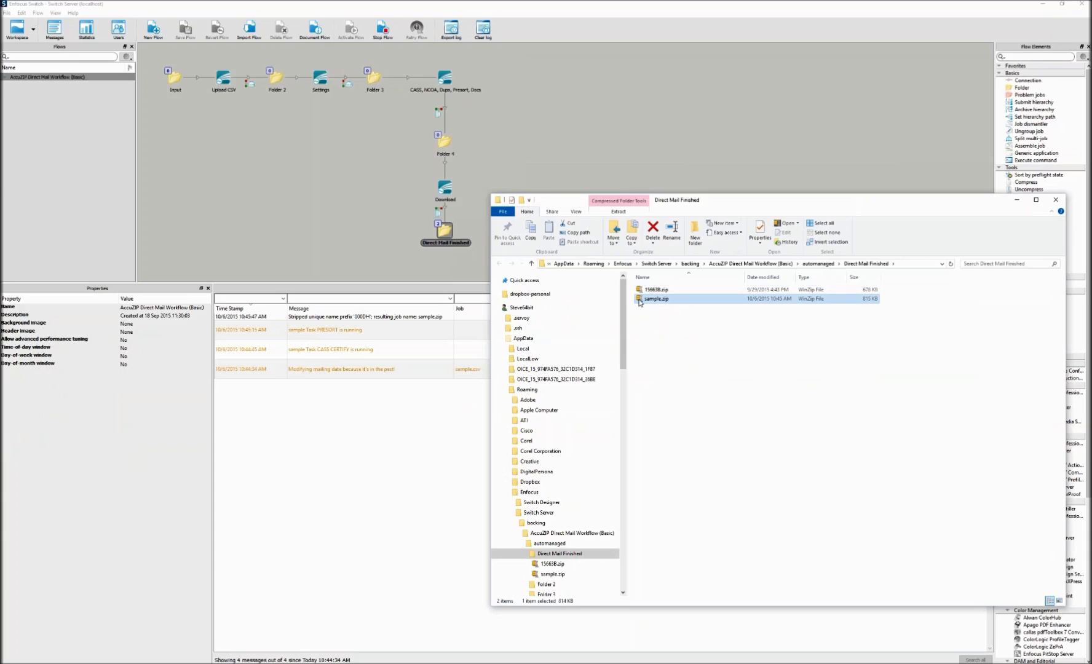
double_click(643, 301)
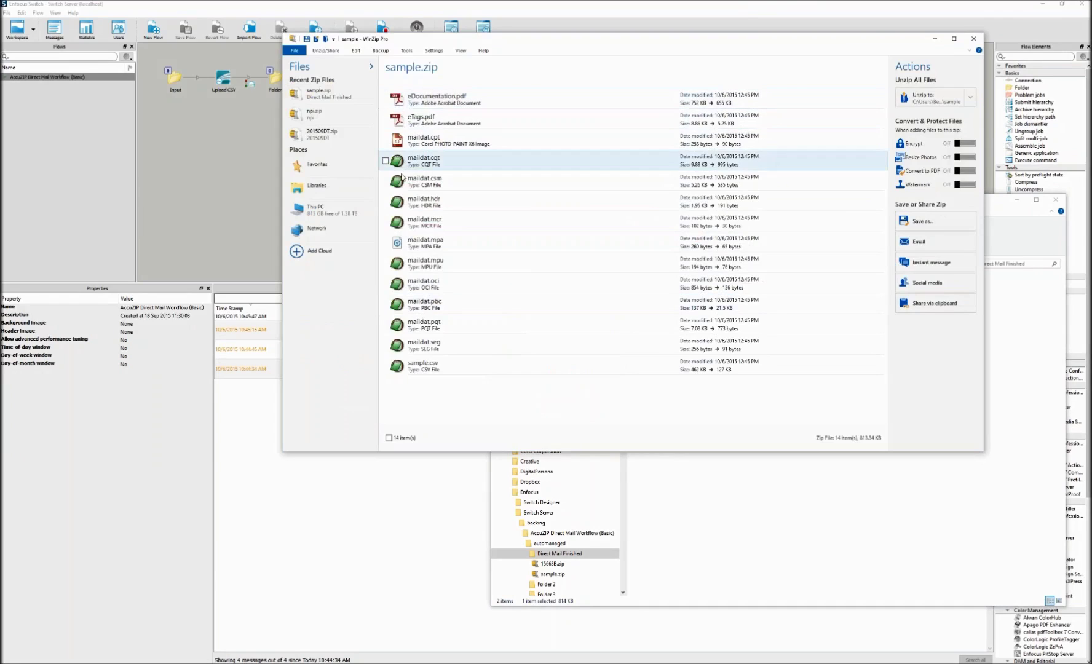
- Open eTags.pdf from sample.zip in Acrobat, view the container tags, and resize and move the document window
left_click(404, 126)
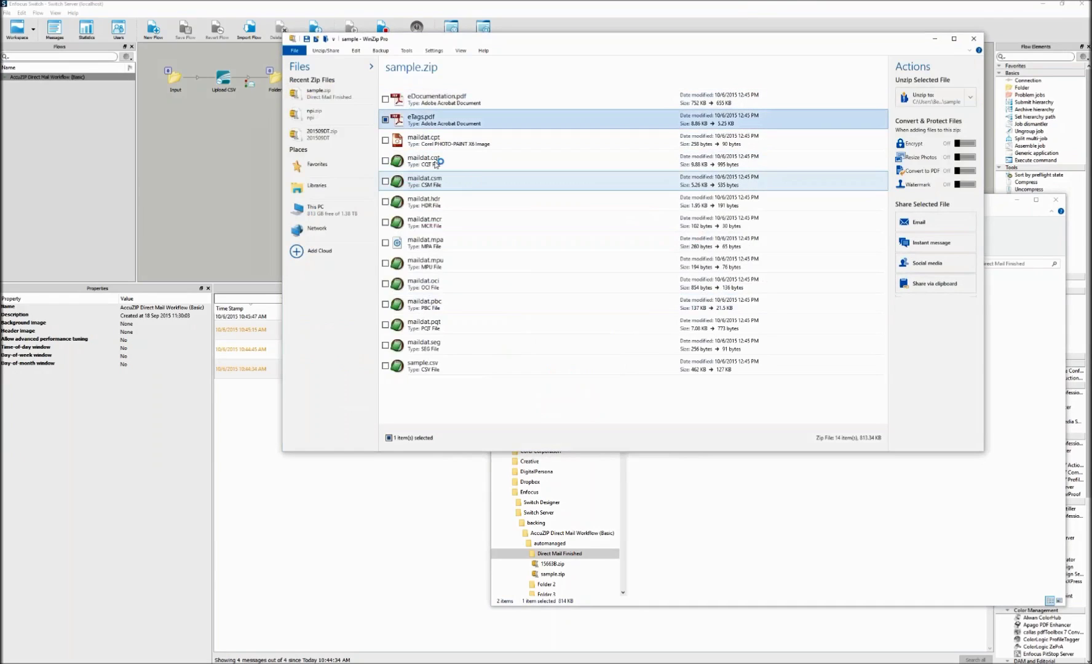
double_click(414, 127)
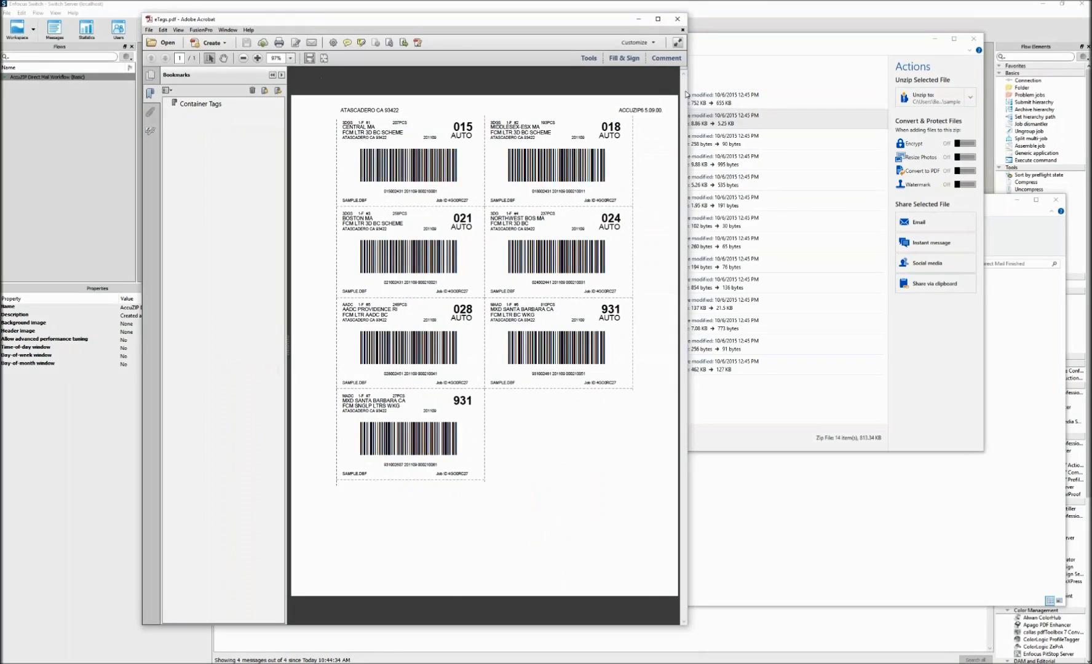
left_click_drag(686, 93, 959, 101)
left_click_drag(810, 19, 695, 17)
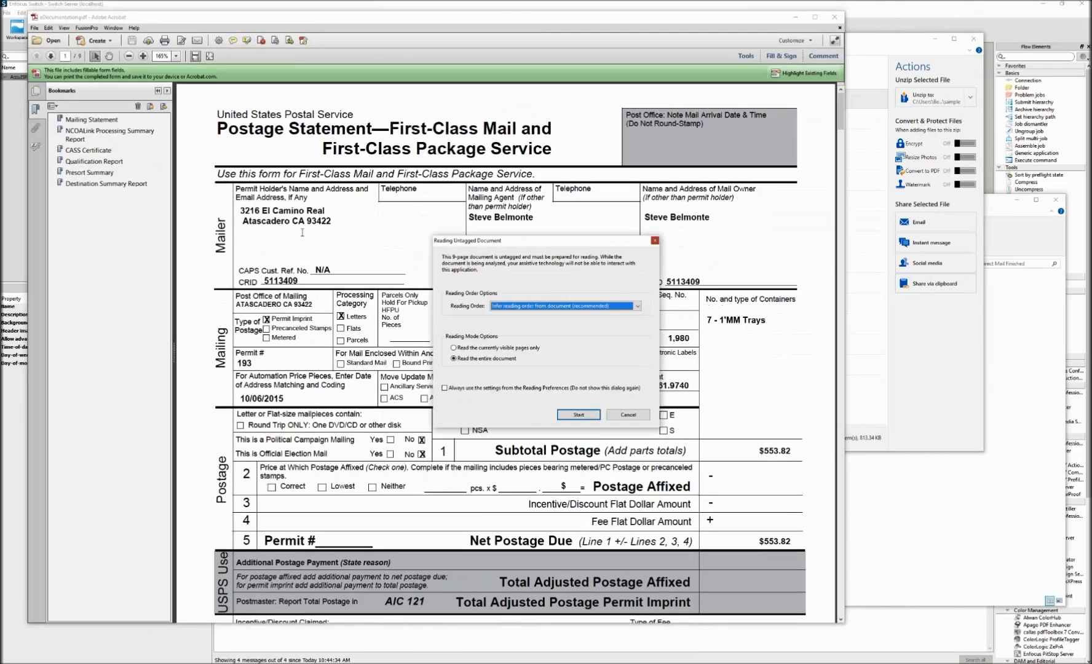
- Start the reading preparation of eDocumentation.pdf and view its second page, NCOALink Processing Summary Report, CASS Certificate and Qualification Report
left_click(579, 415)
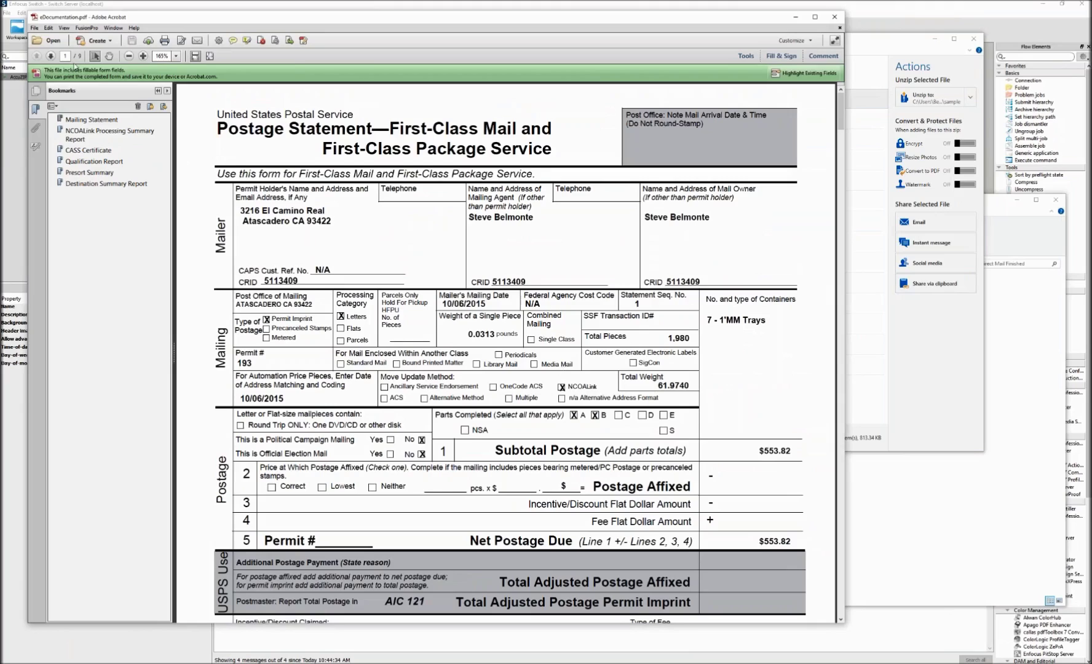
left_click(53, 57)
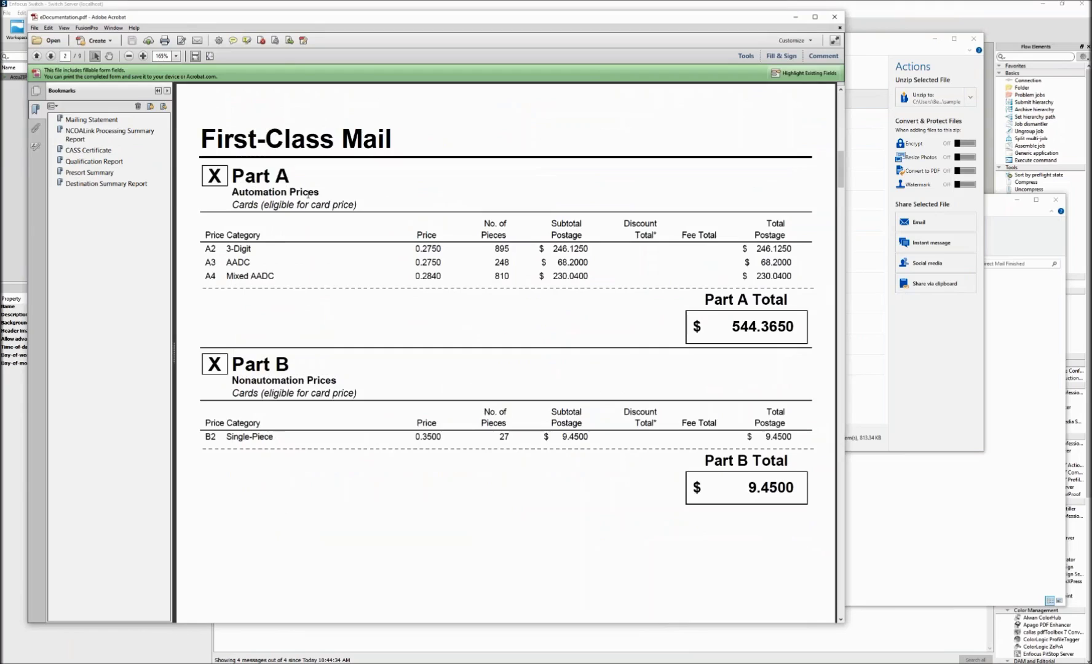
left_click(99, 137)
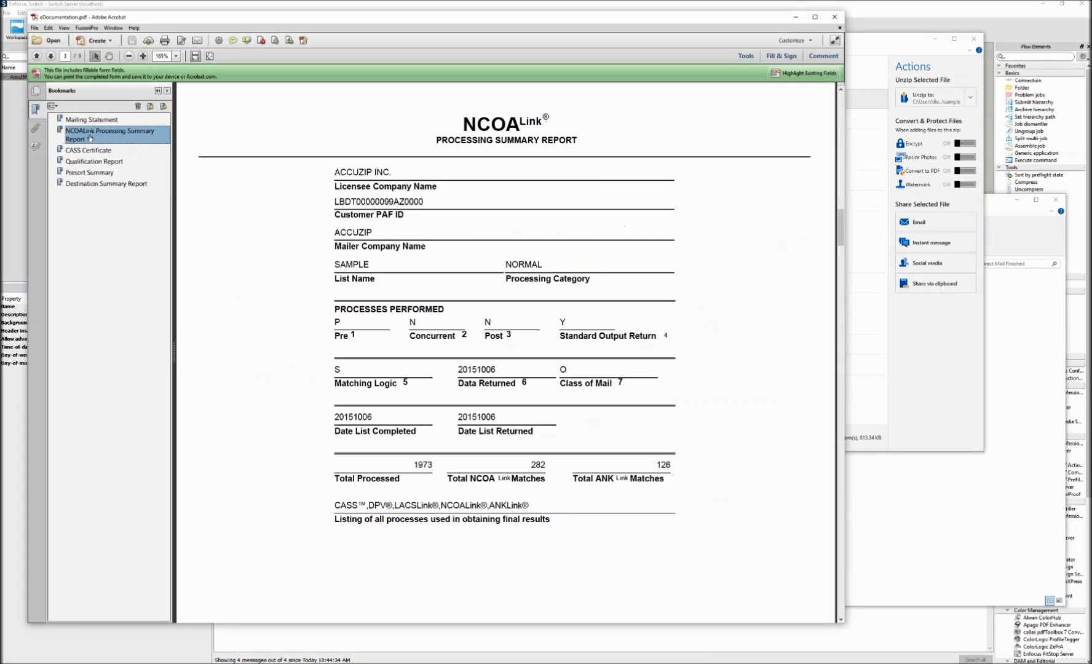
left_click(90, 150)
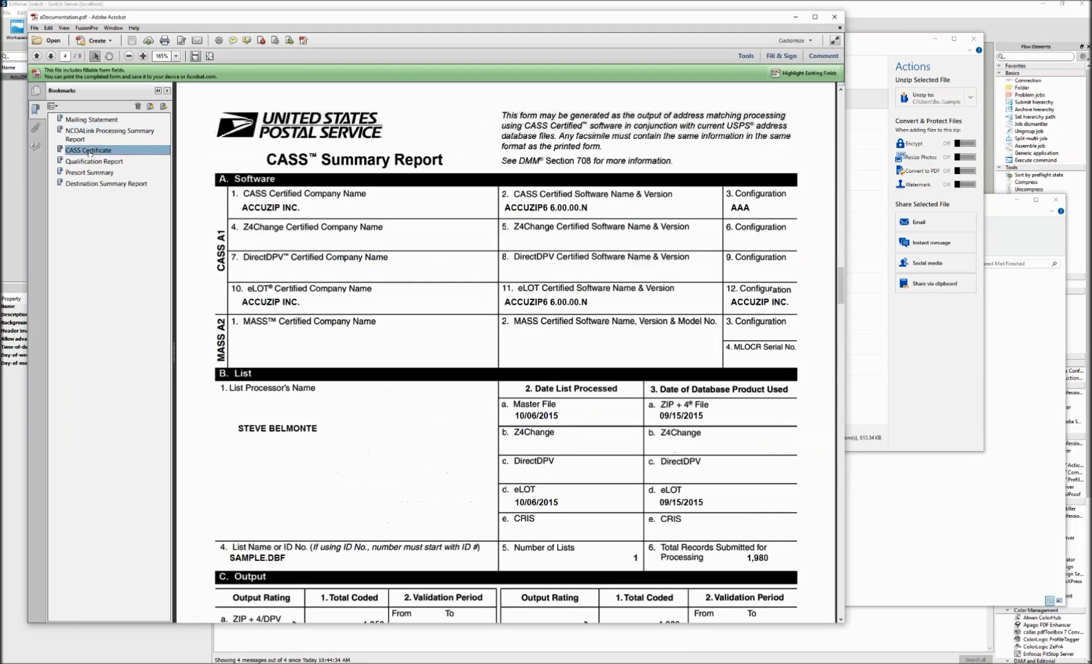
left_click(90, 162)
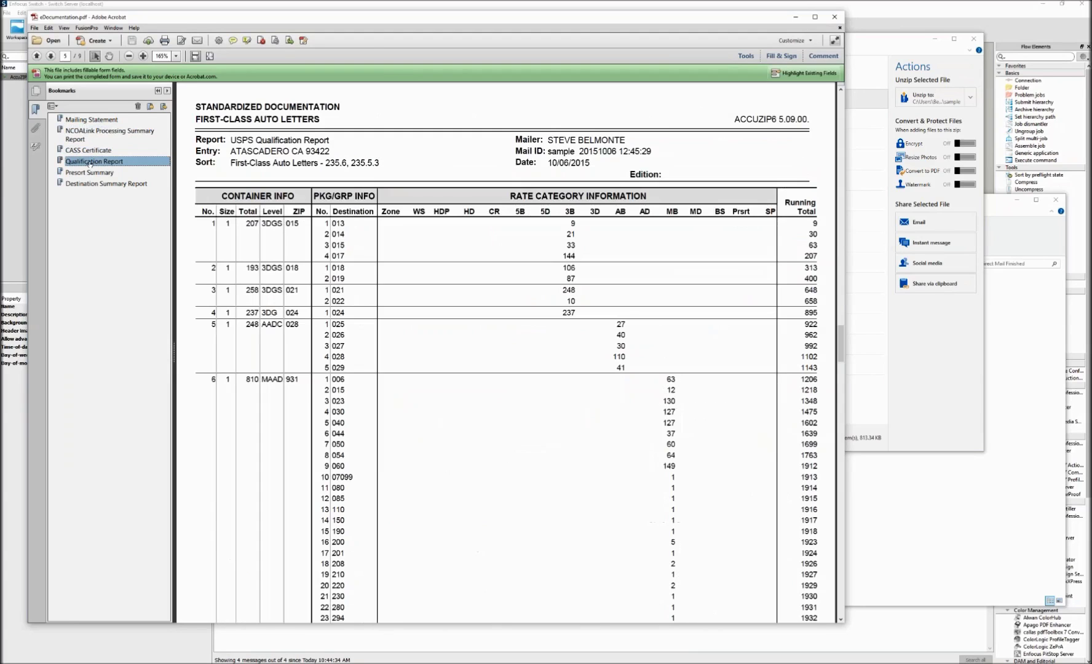
- Review the Presort Summary in eDocumentation.pdf, highlight the Postage Savings amount, and close the document
left_click(90, 173)
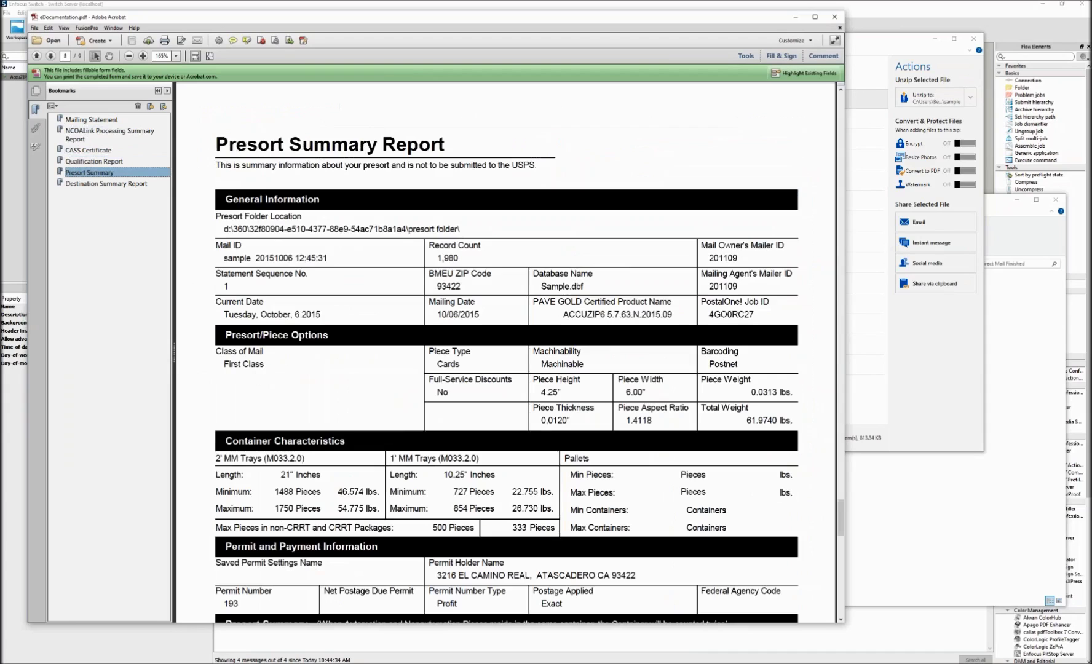
scroll(419, 316, "down", 5)
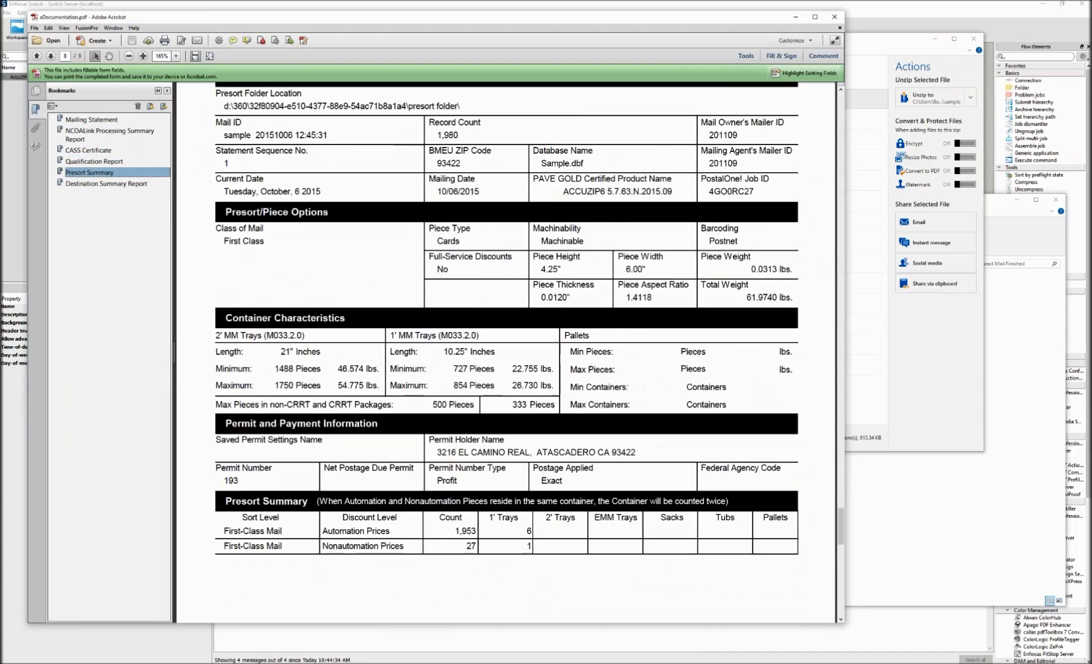
scroll(418, 316, "down", 1)
left_click_drag(663, 411, 695, 411)
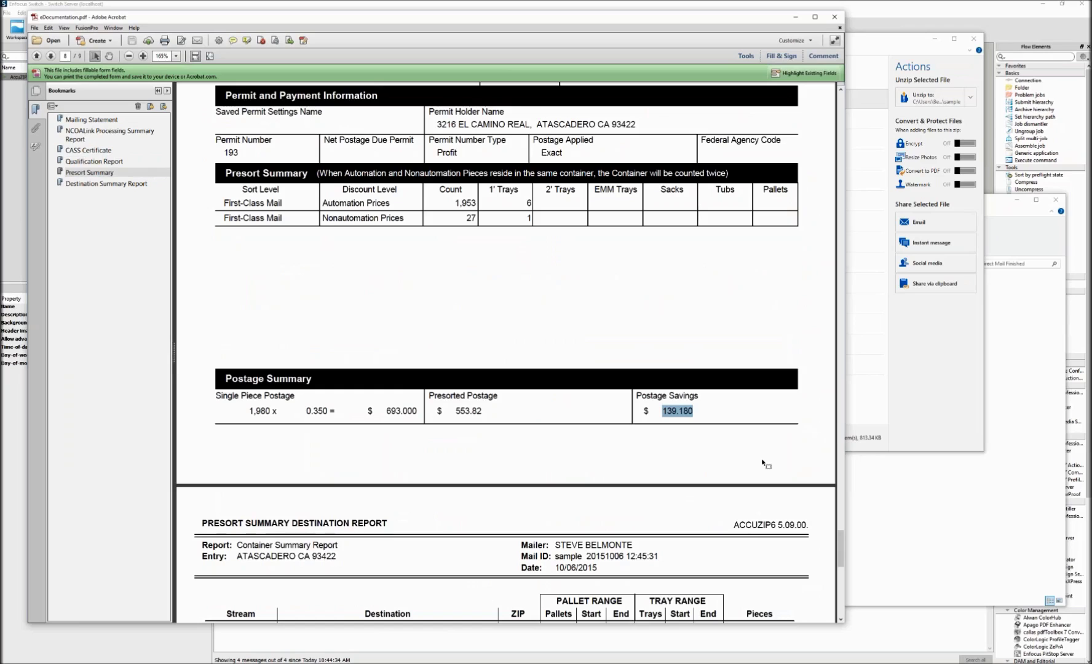
scroll(762, 464, "up", 5)
scroll(763, 465, "up", 5)
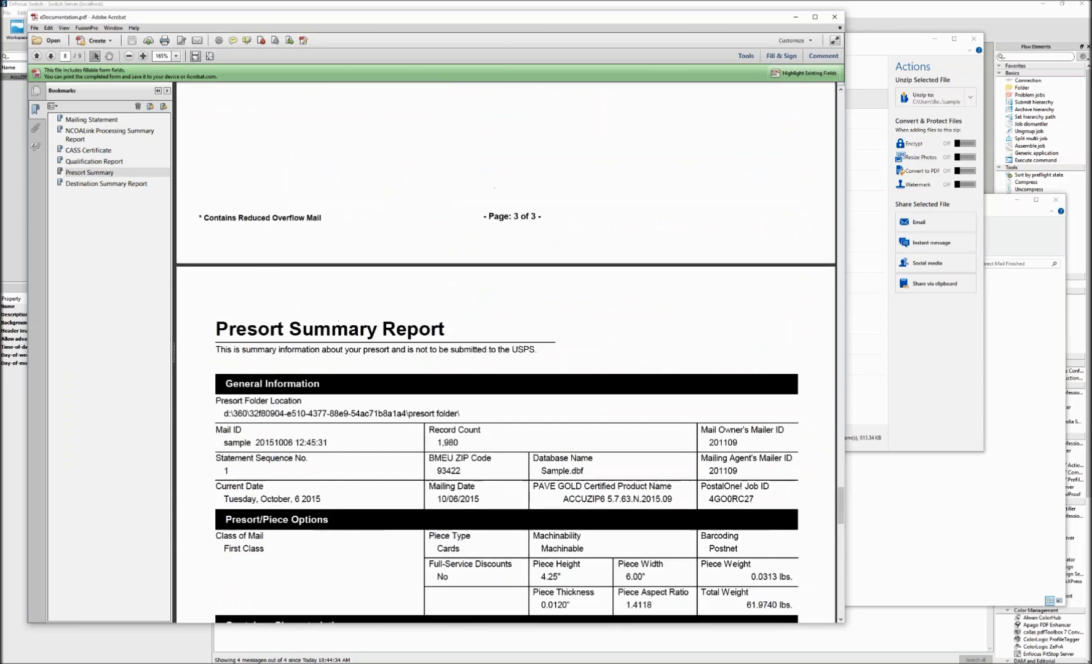
left_click(834, 16)
- Select the files maildat.cqt through maildat.seg in sample.zip, then open the archive's sample.csv in EditPad Pro
left_click(409, 161)
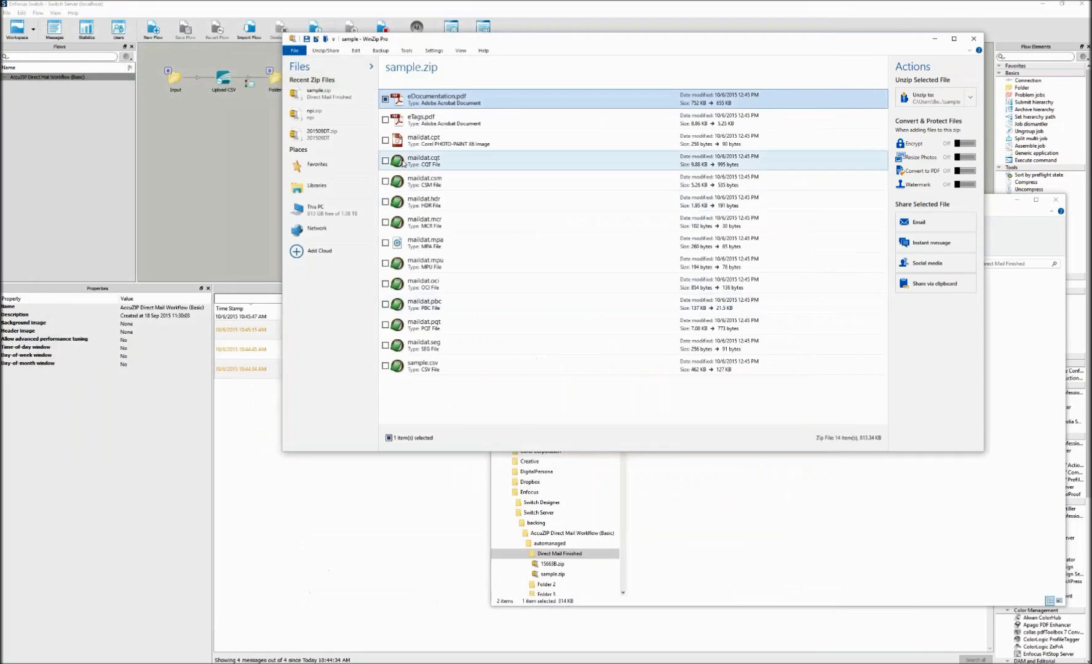
left_click(409, 346, "shift")
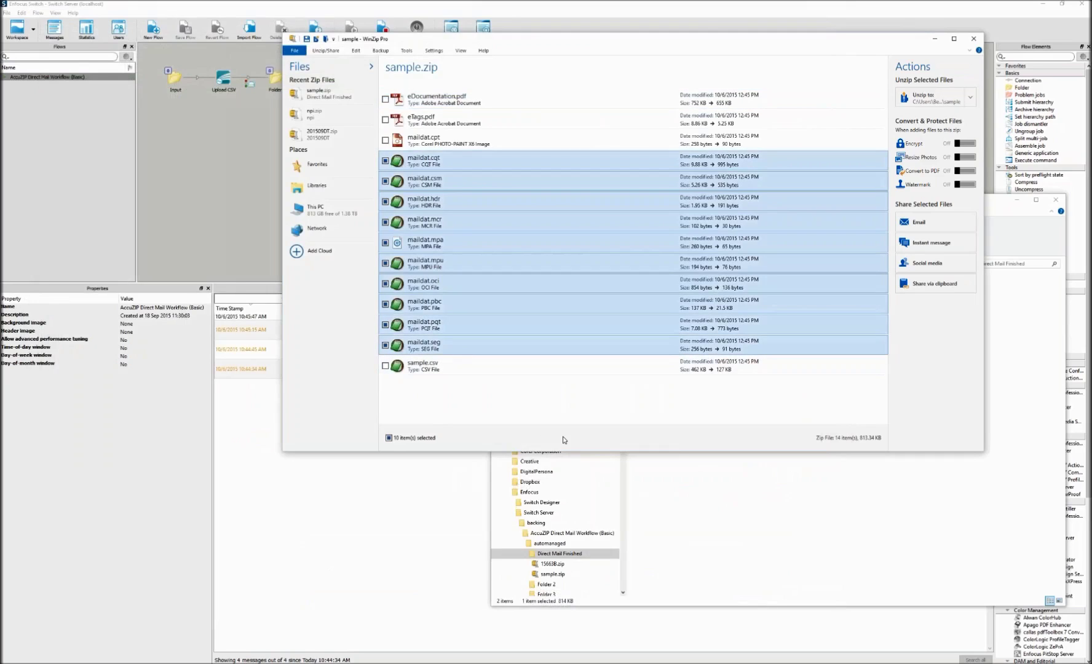
left_click(407, 368)
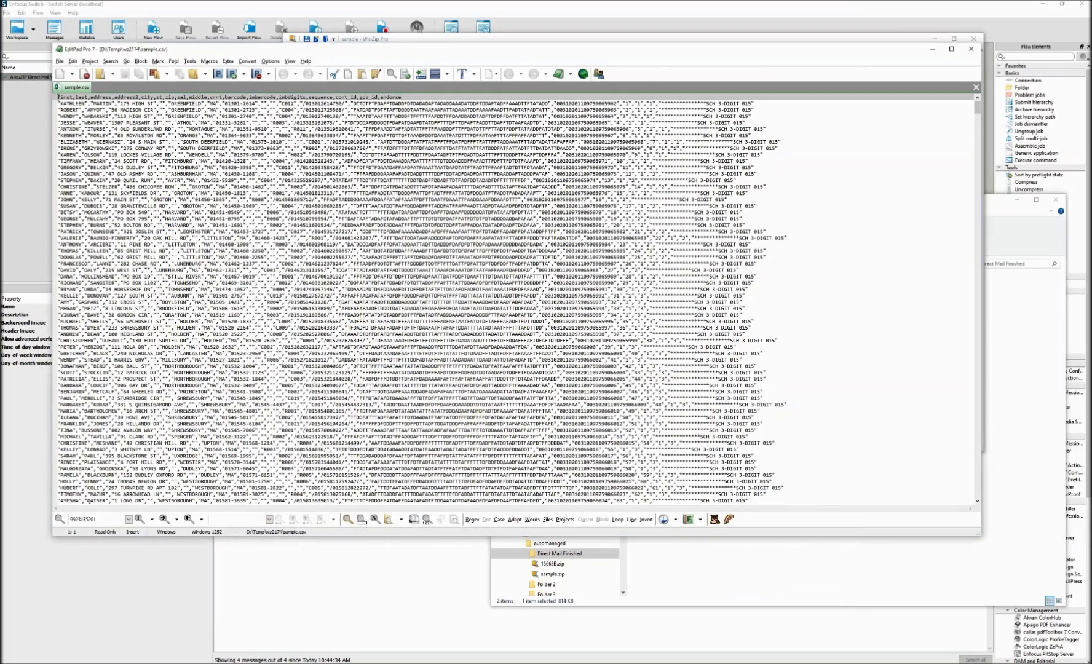
- In File Explorer, go to the Switch folder on drive D: and load its original sample.csv into EditPad Pro
key("alt+Tab")
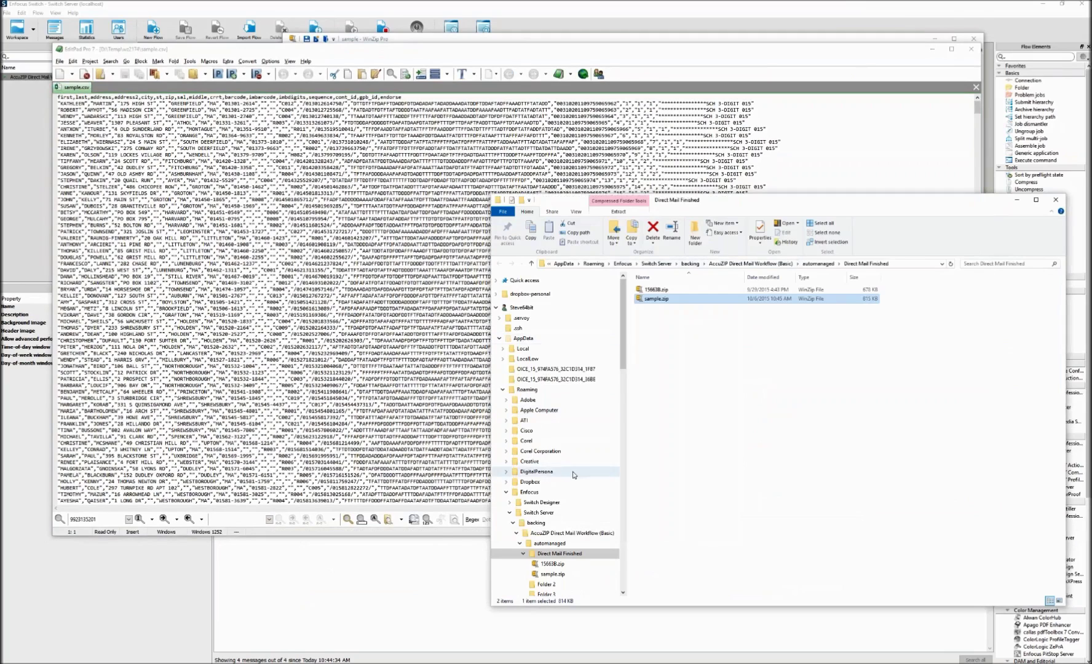
left_click(497, 307)
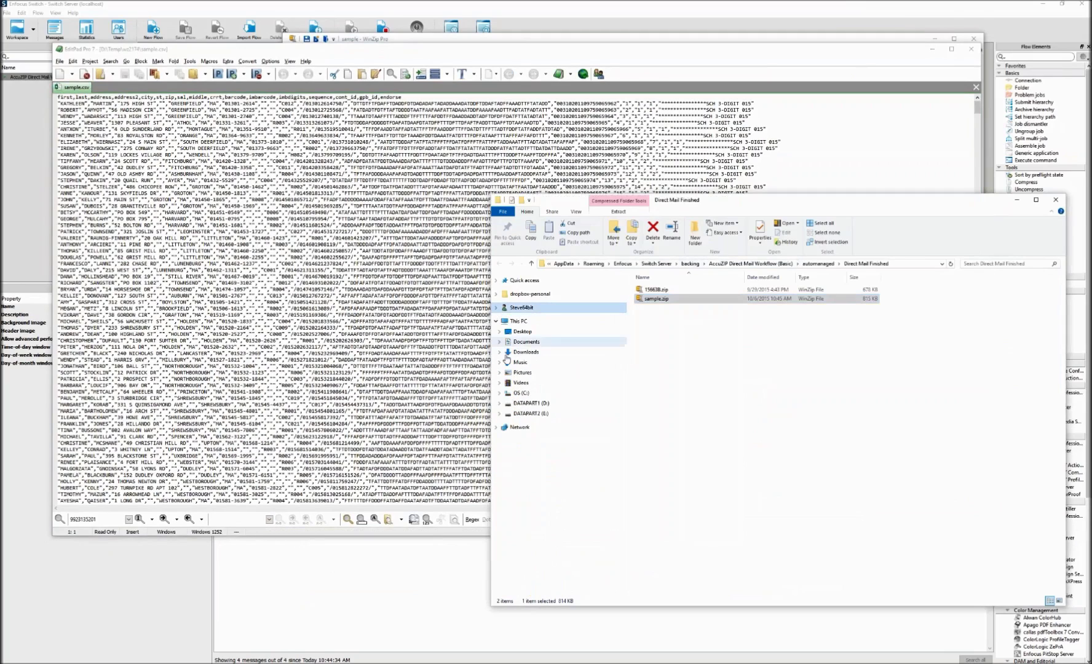
left_click(530, 403)
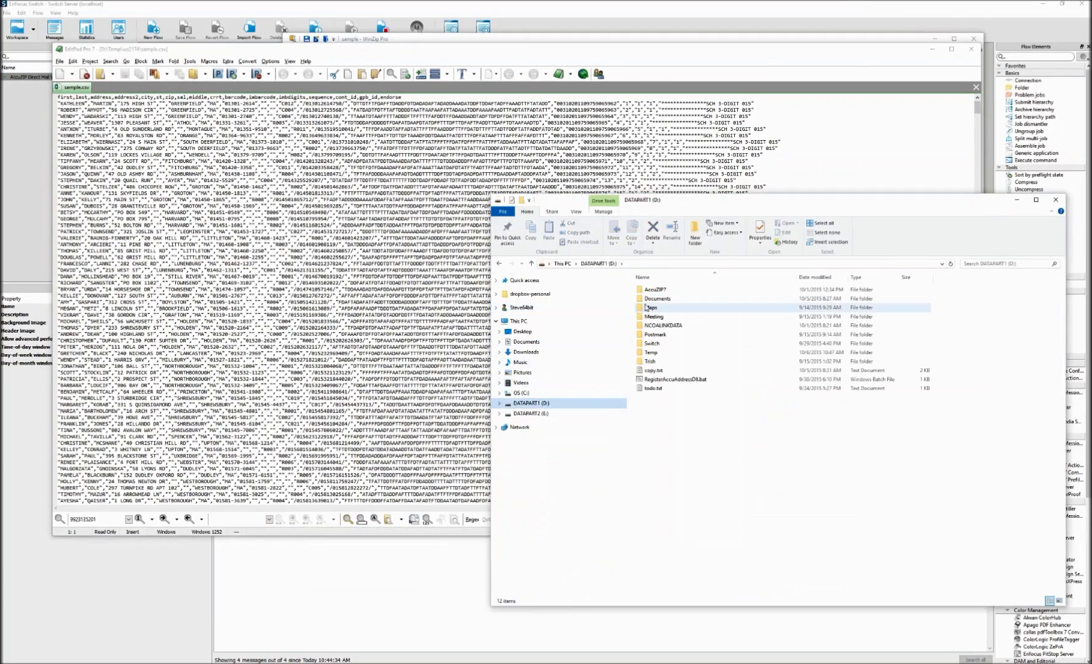
double_click(651, 343)
left_click(642, 317)
left_click_drag(640, 318, 248, 193)
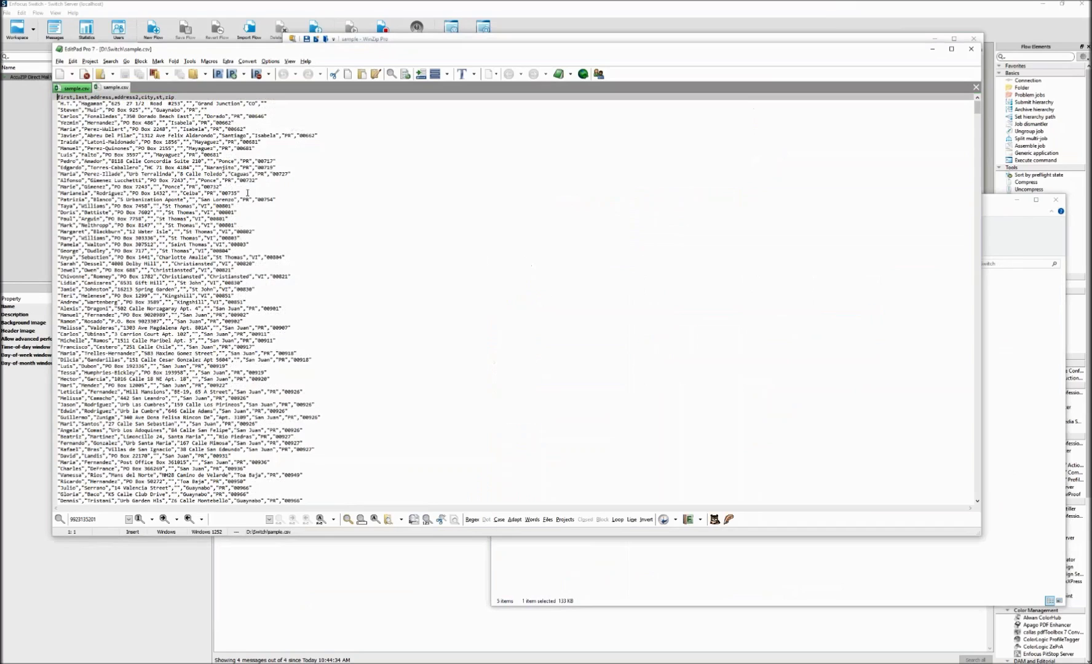
- Examine the original sample.csv by highlighting its header line and the first ten records
key("Down")
key("Down")
key("Down")
key("Right")
key("Right")
key("Right")
key("Right")
key("Right")
key("shift+Down")
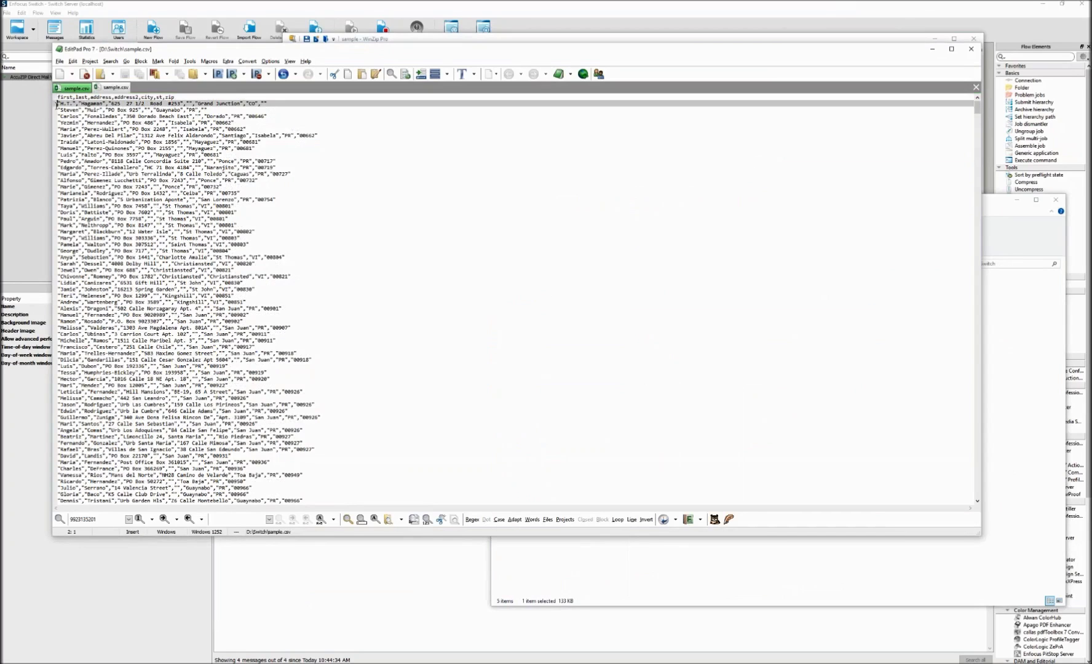
left_click_drag(58, 99, 197, 169)
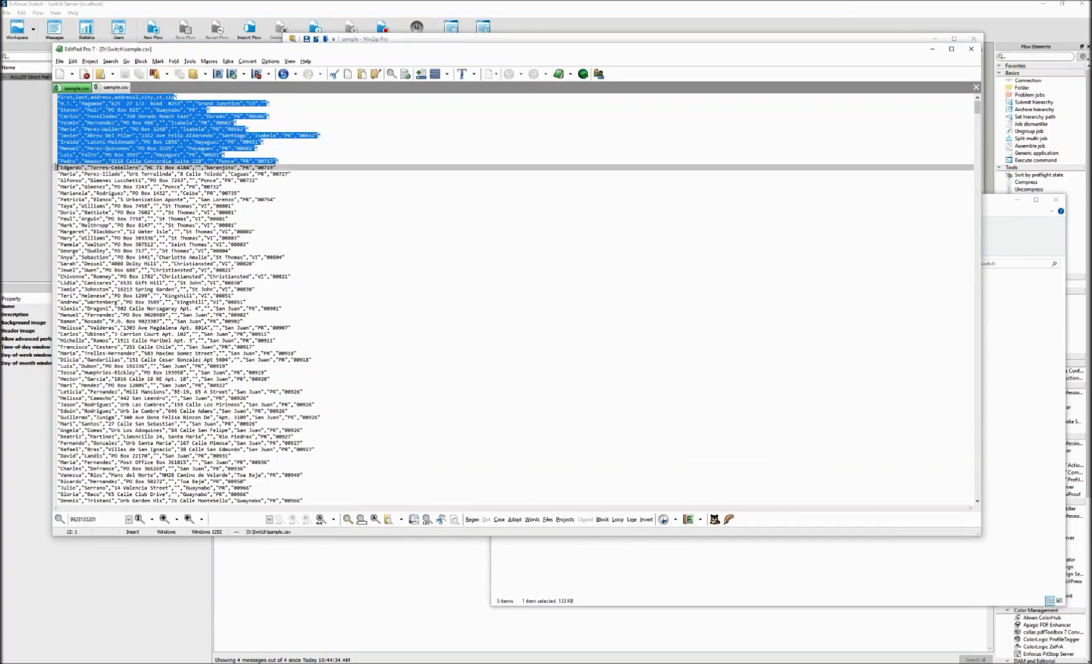
left_click(240, 213)
- Show the processed sample.csv from the archive and highlight its header fields from first through st
left_click(115, 88)
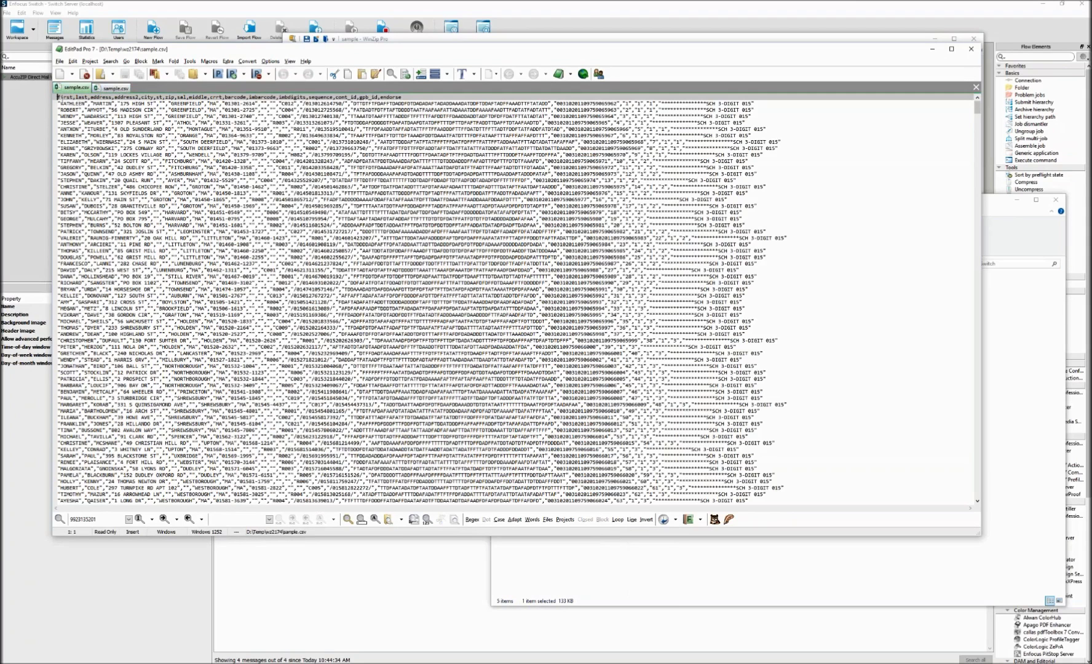
left_click_drag(113, 98, 90, 98)
key("Right")
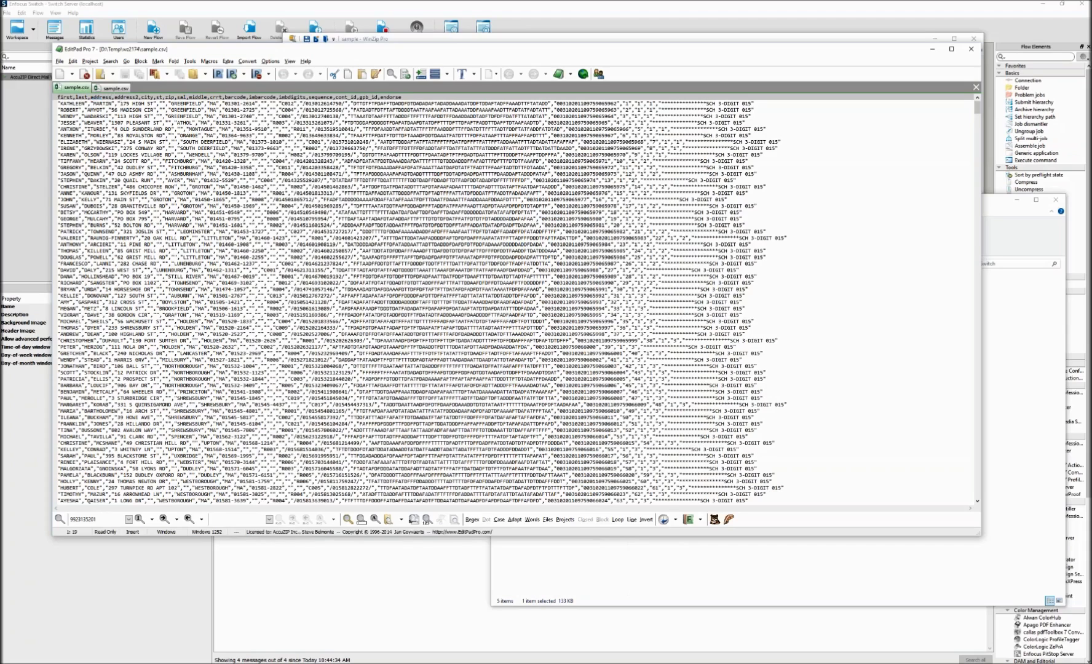
left_click_drag(57, 98, 164, 97)
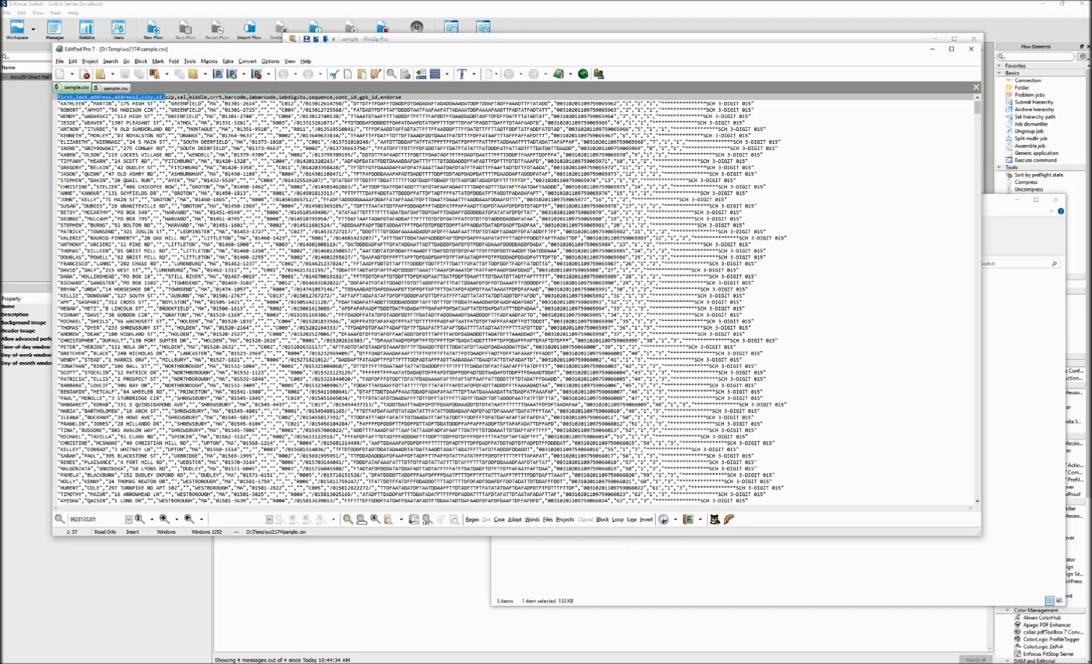
left_click(113, 74)
left_click(109, 89)
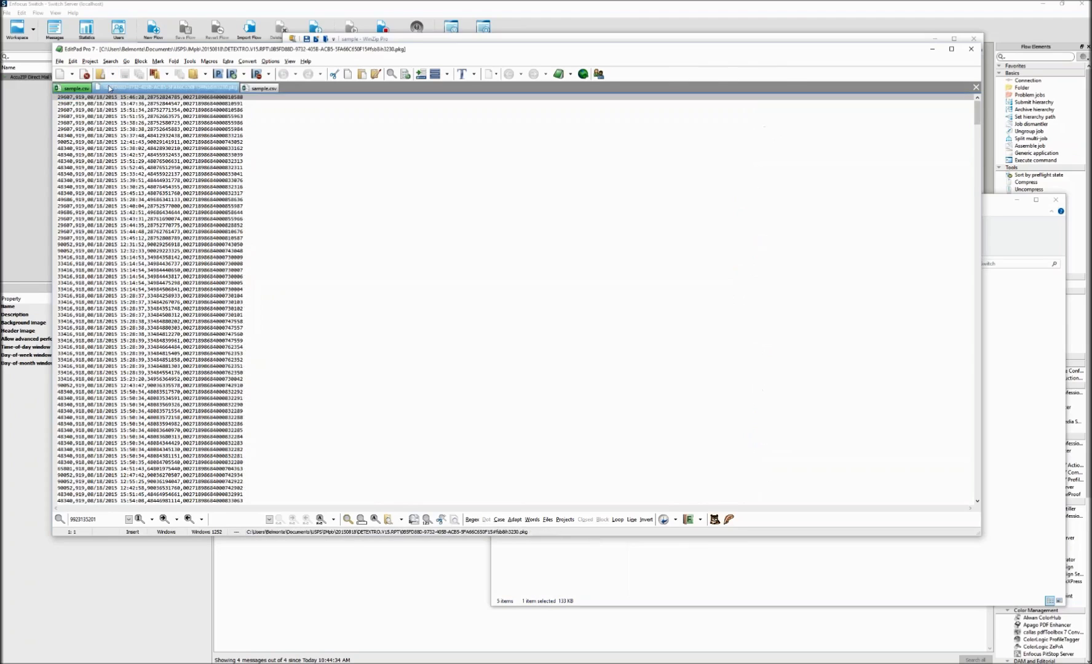
right_click(110, 89)
left_click(111, 97)
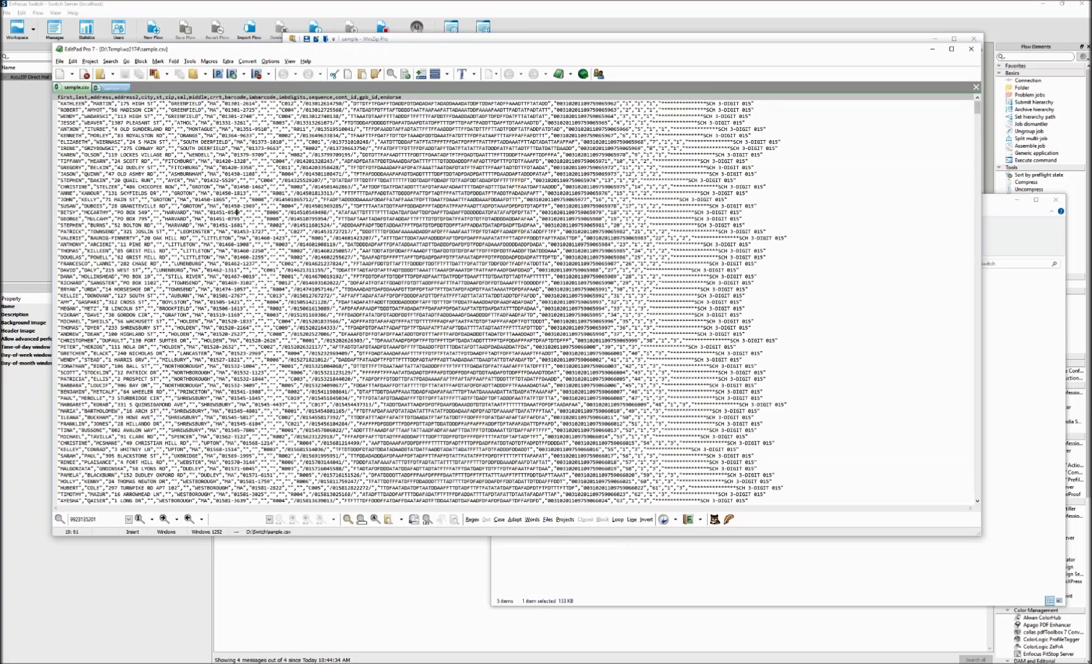
- Compare the two sample.csv headers, highlighting the original address fields and the fields from sal through endorse in the processed file
left_click(74, 88)
left_click_drag(57, 97, 175, 97)
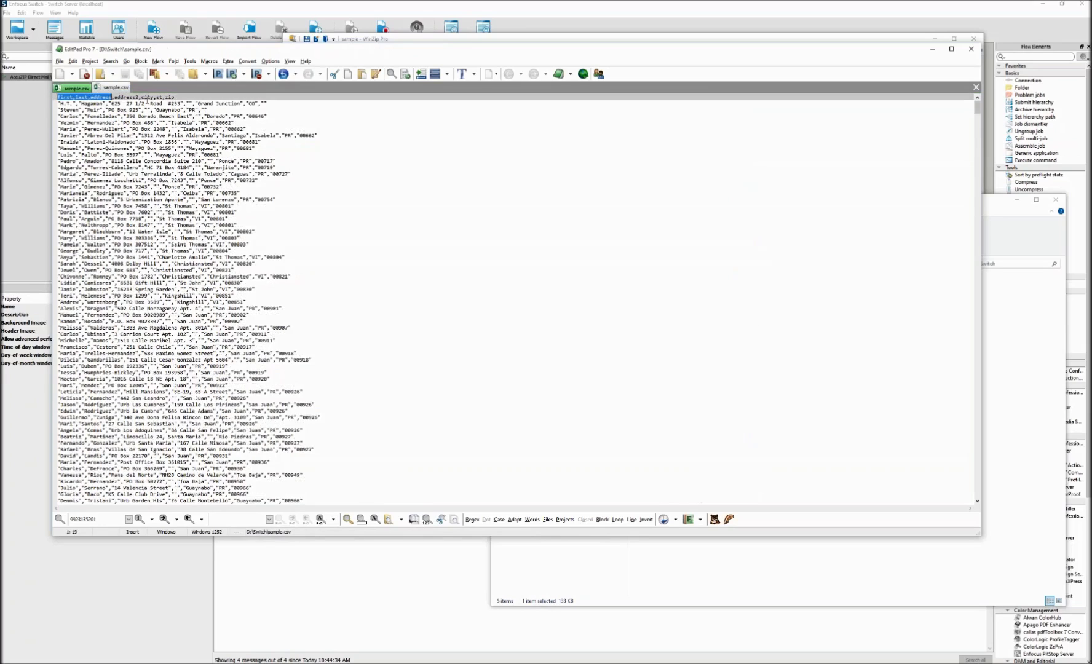
left_click(79, 90)
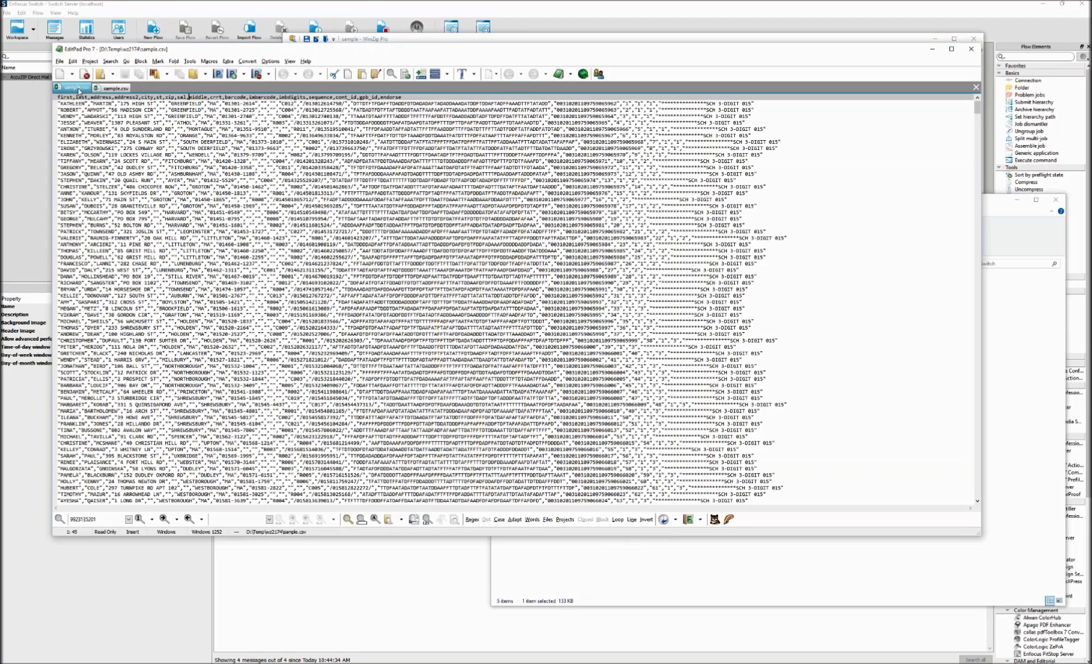
left_click_drag(57, 97, 407, 95)
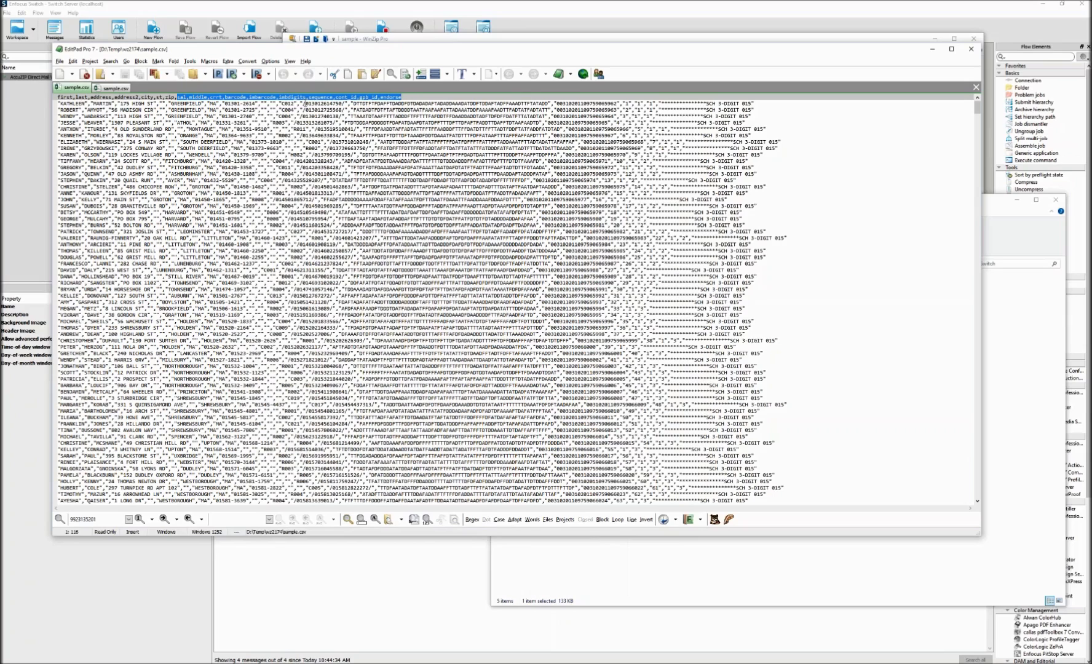
- Highlight the barcode, IMB digits, sequence, container and endorsement values in the first processed records, and move the EditPad Pro window lower
left_click_drag(261, 104, 548, 103)
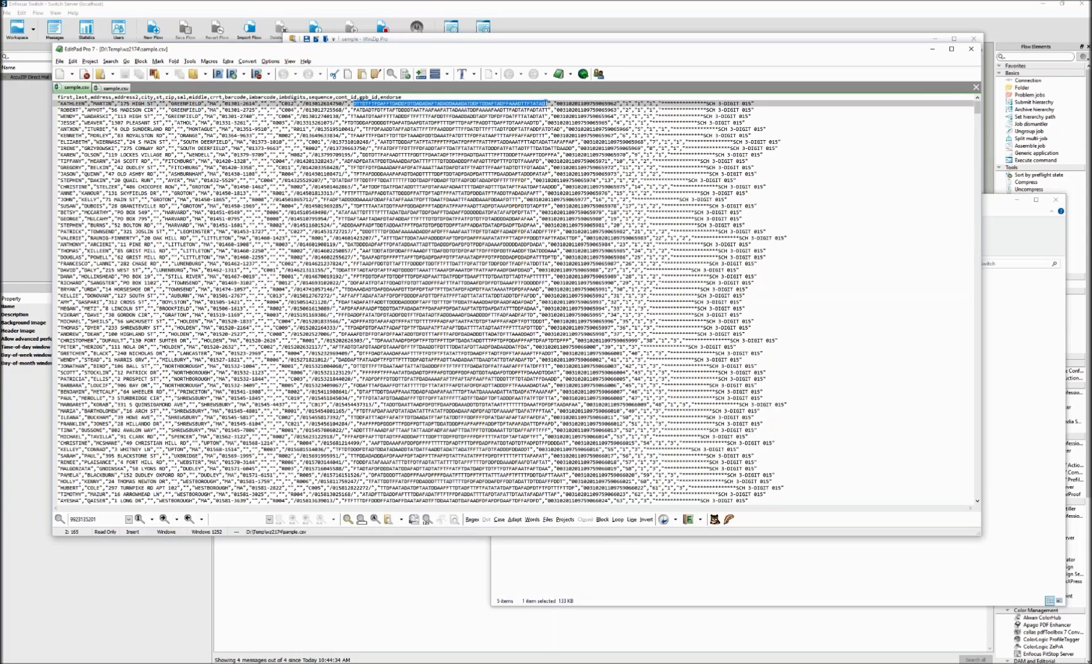
left_click_drag(555, 103, 617, 103)
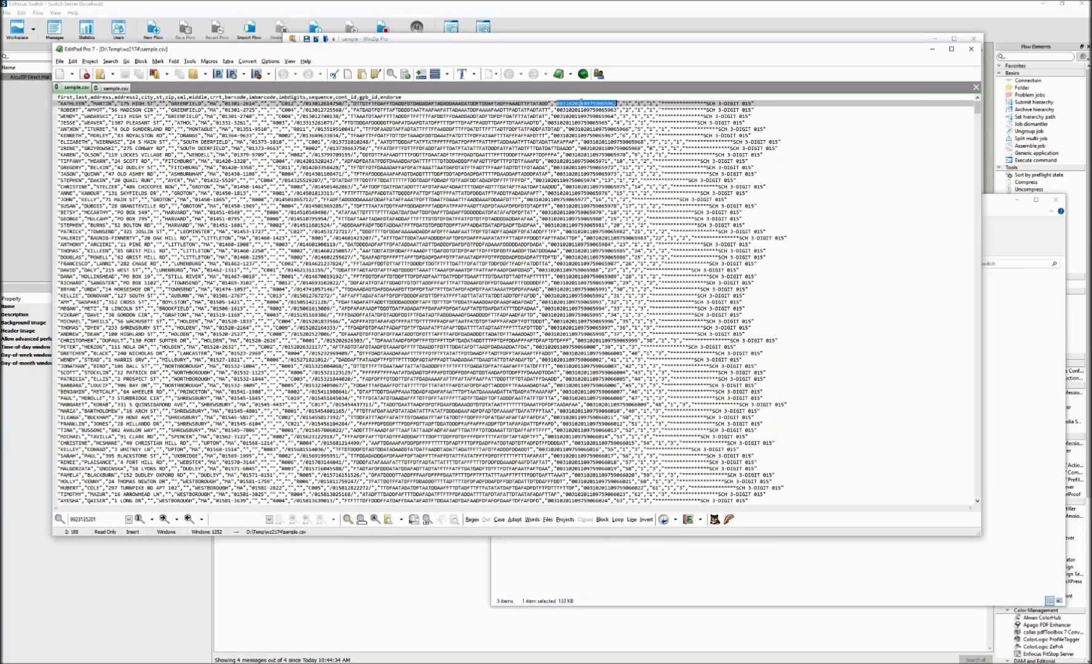
double_click(628, 104)
left_click(627, 110)
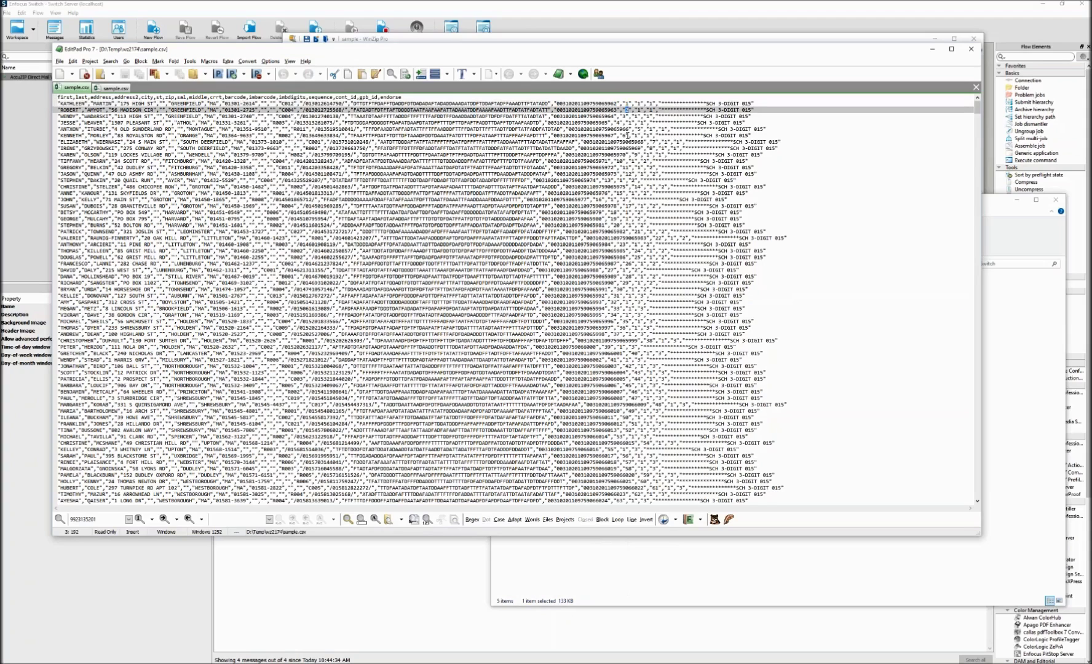
left_click(650, 103)
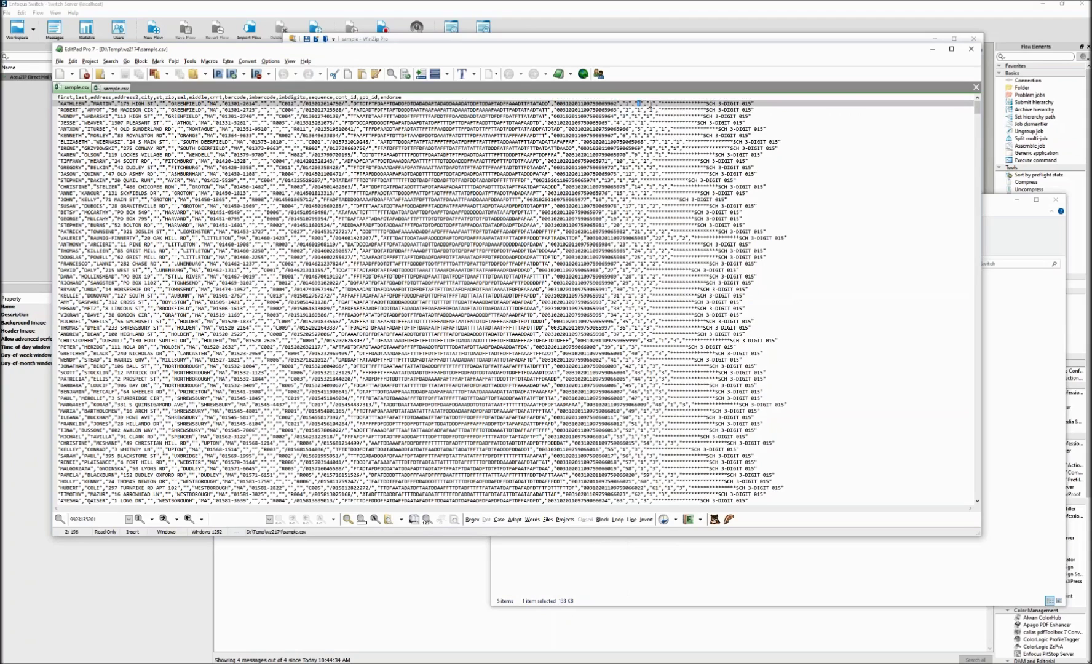
left_click_drag(661, 103, 759, 106)
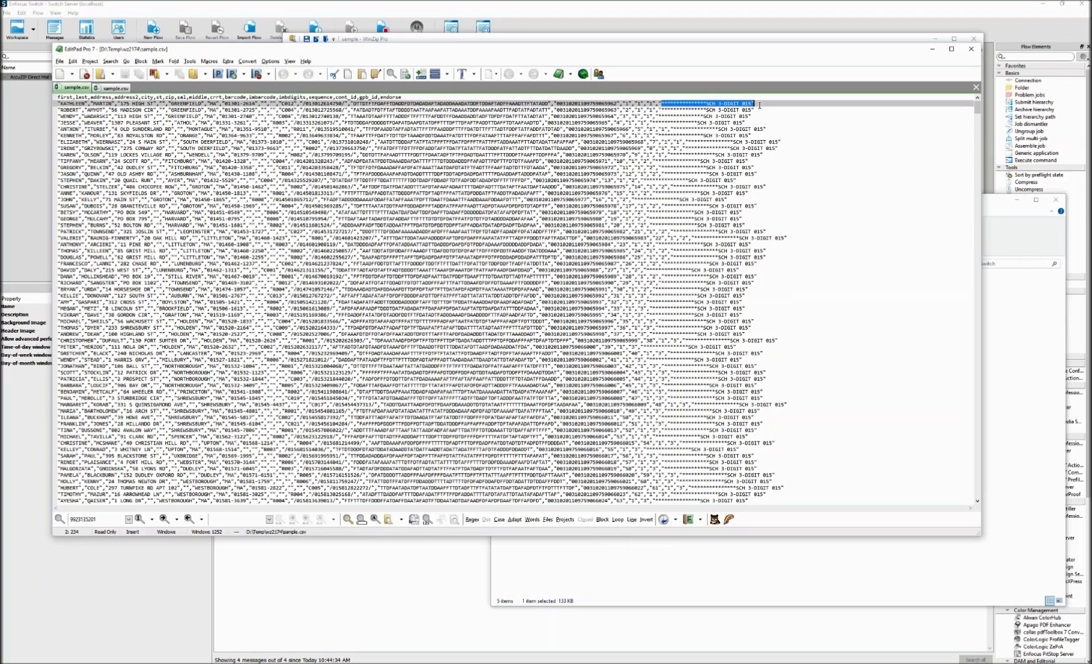
left_click_drag(711, 52, 746, 101)
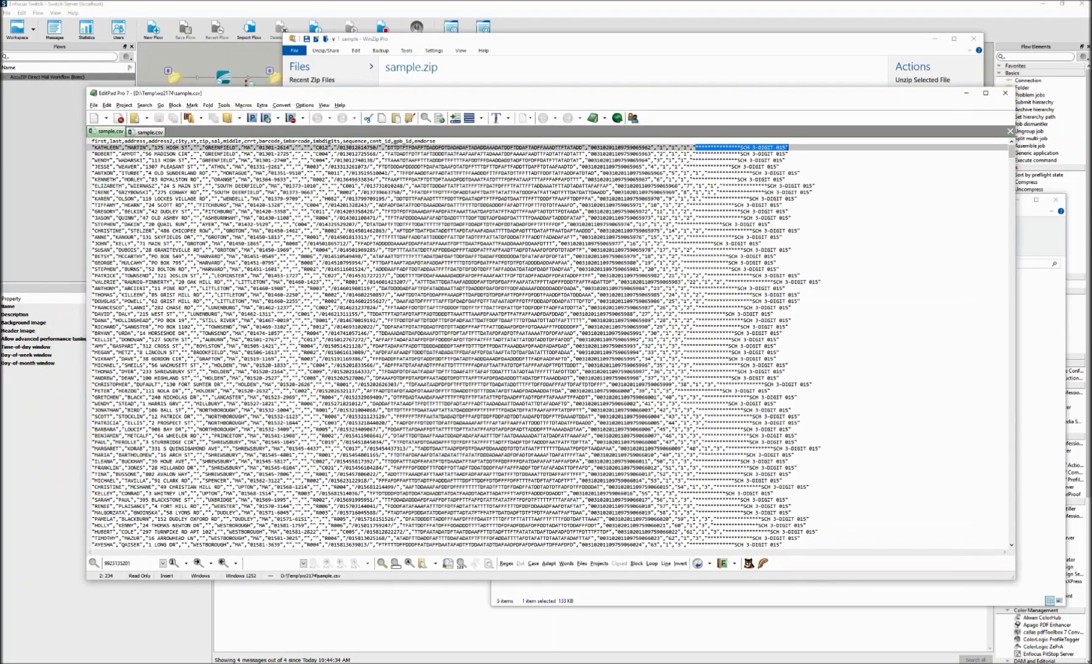
- Point out the endorsement text in the first processed records, and extend the EditPad Pro window to show more rows of sample.csv
left_click(738, 160)
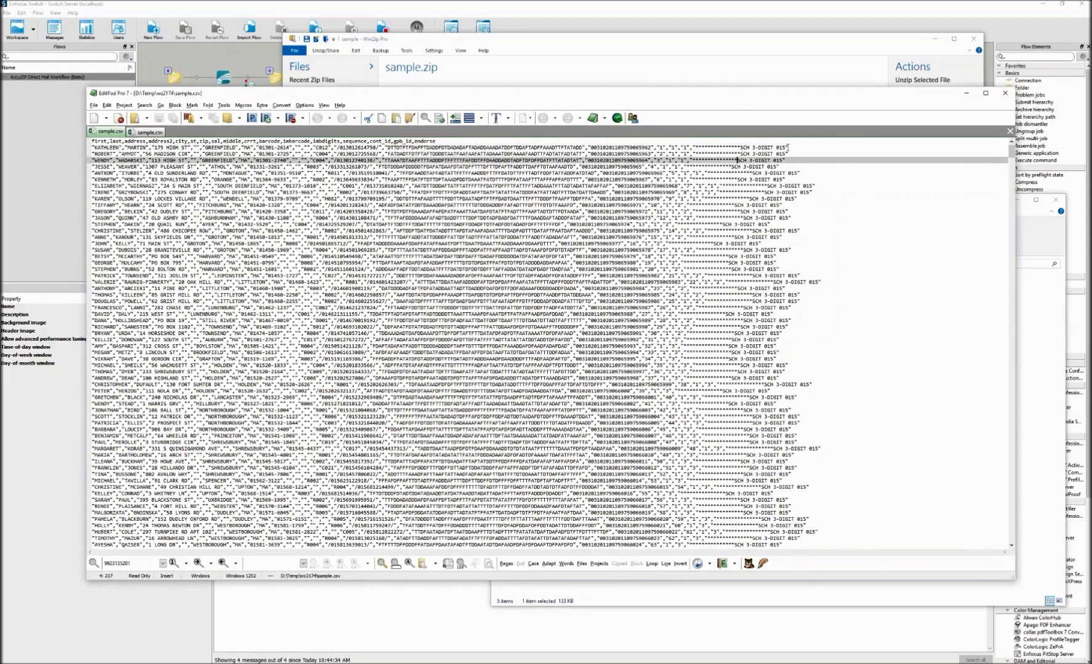
left_click(788, 148)
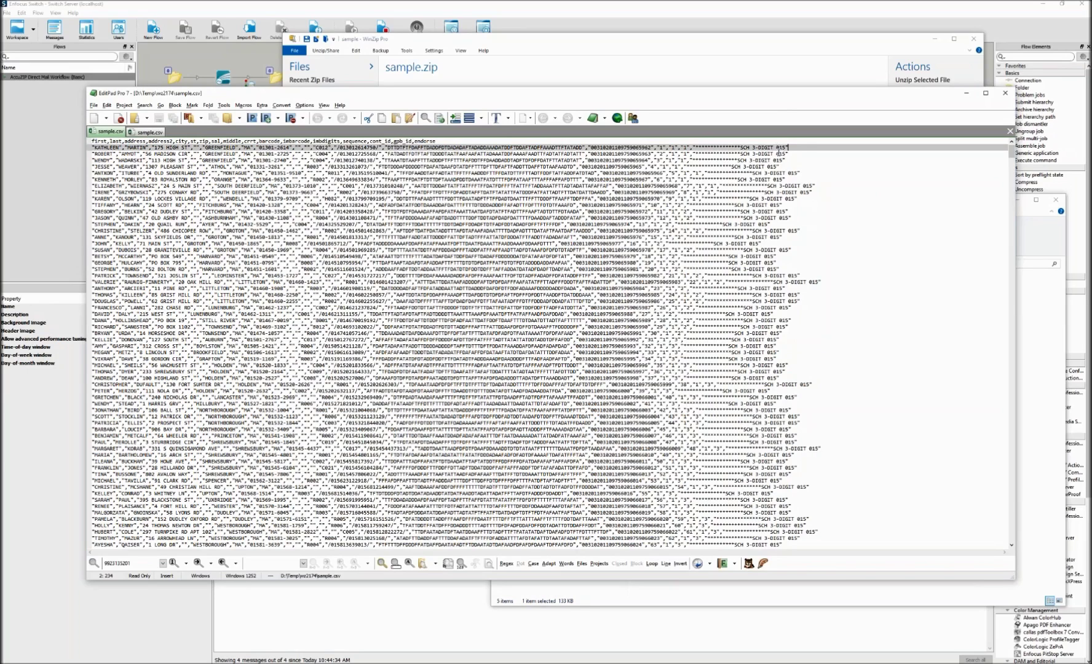
left_click_drag(785, 581, 787, 652)
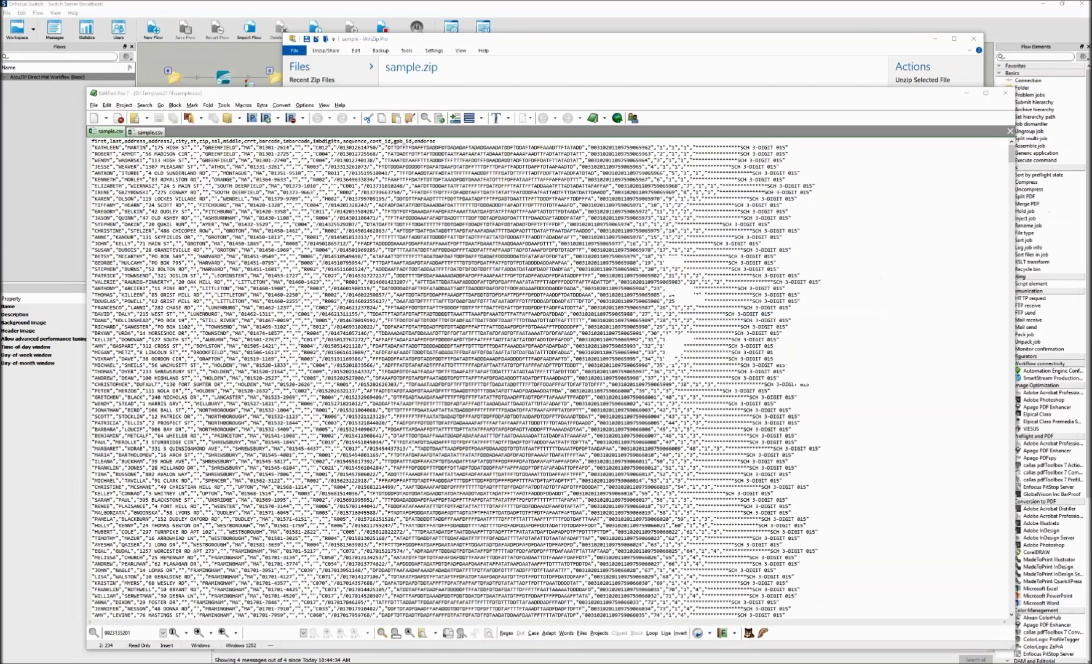
- Close the processed CSV, return to the AccuZIP Direct Mail Workflow (Basic) in Switch, and stop the flow
left_click(1005, 93)
left_click(218, 250)
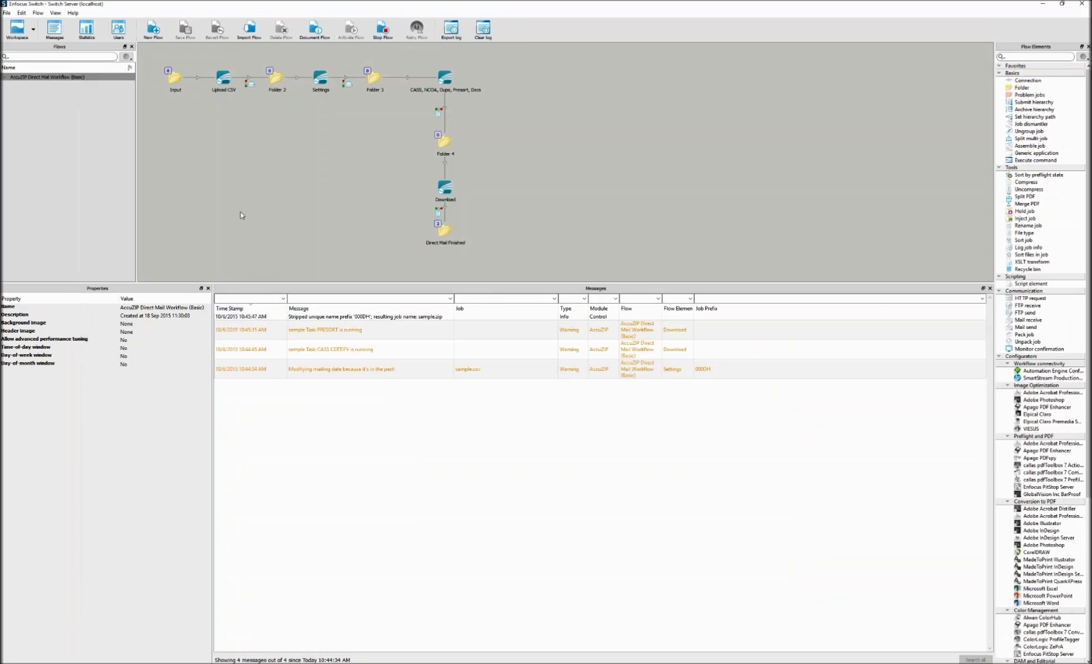
left_click(385, 32)
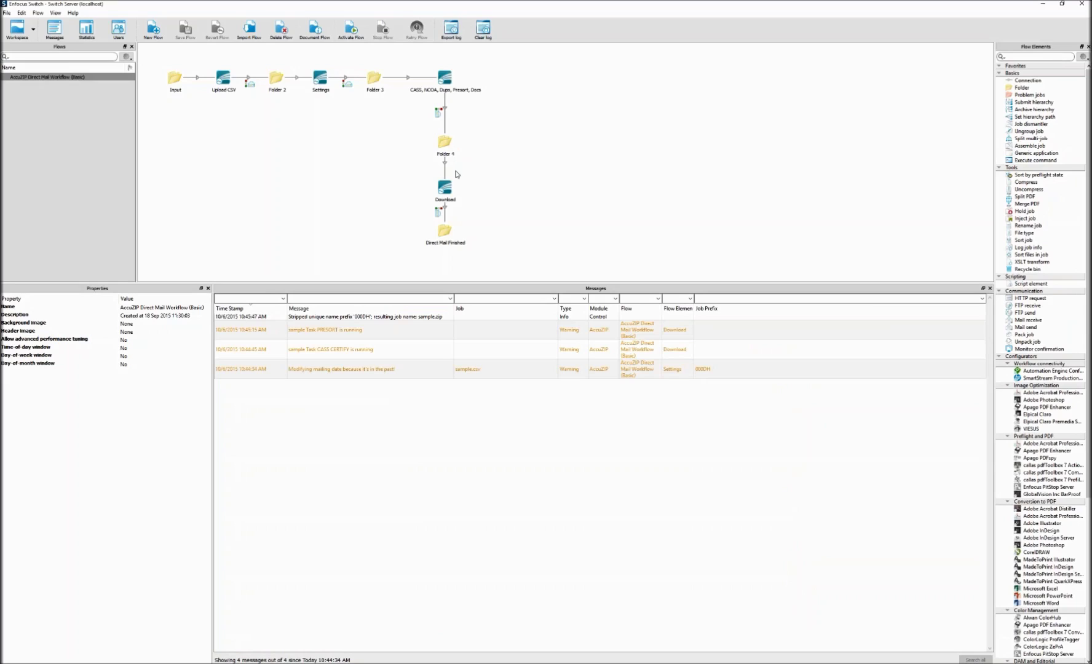
- Show the Settings element's properties down to JSON object file, and bring up the Switch folder on the D drive
left_click(319, 80)
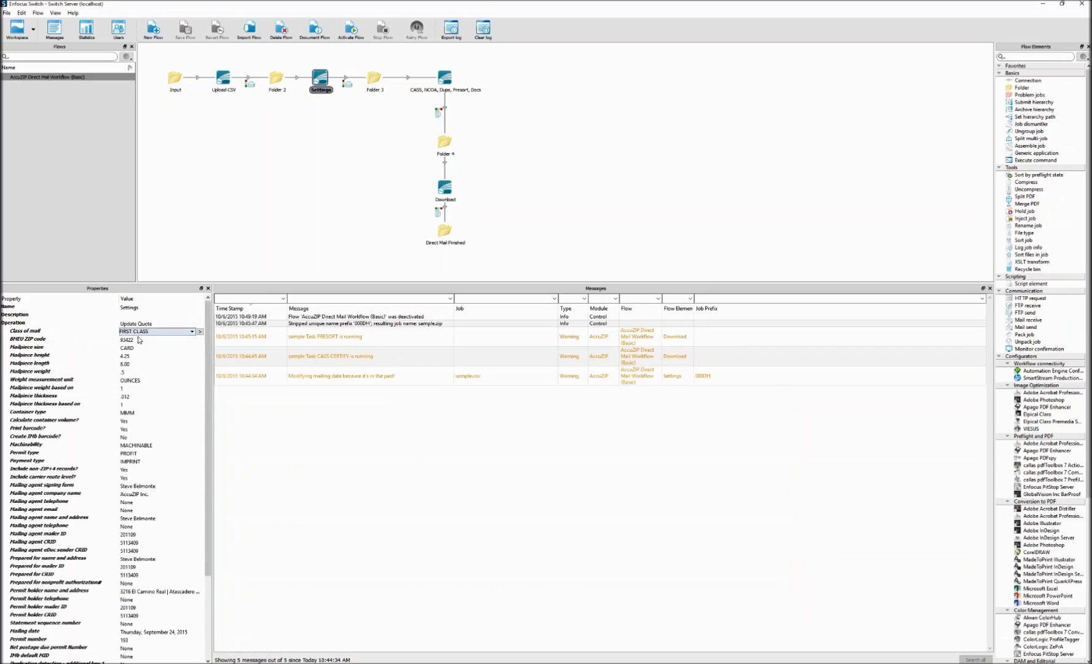
scroll(159, 657, "down", 4)
left_click(150, 657)
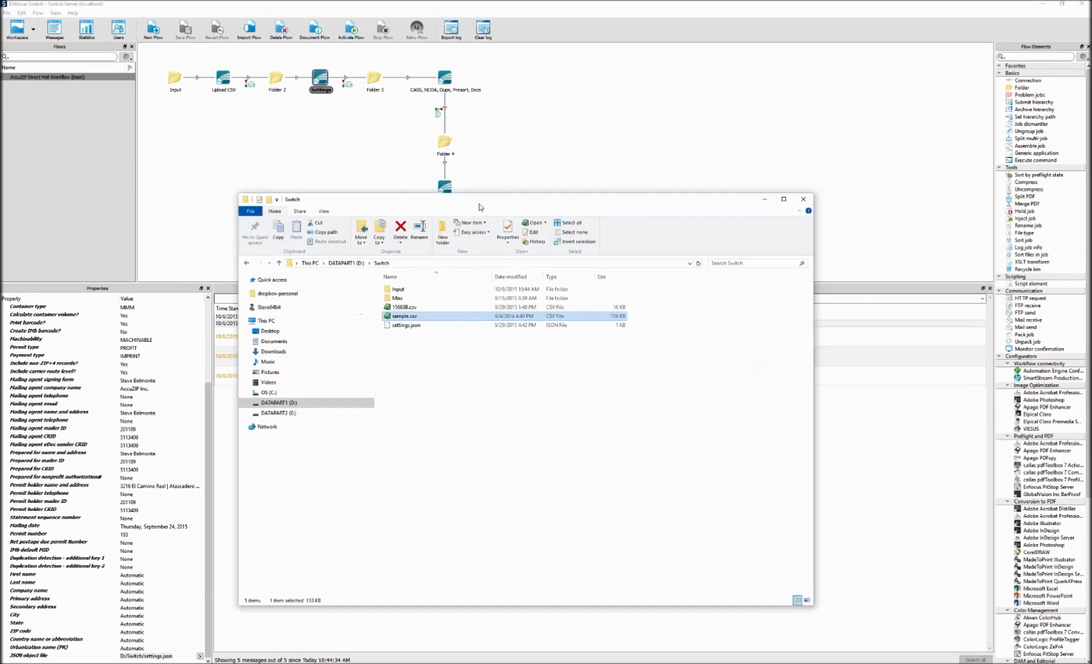
- Open settings.json from the Switch folder, choosing EditPad Pro as the program
double_click(331, 304)
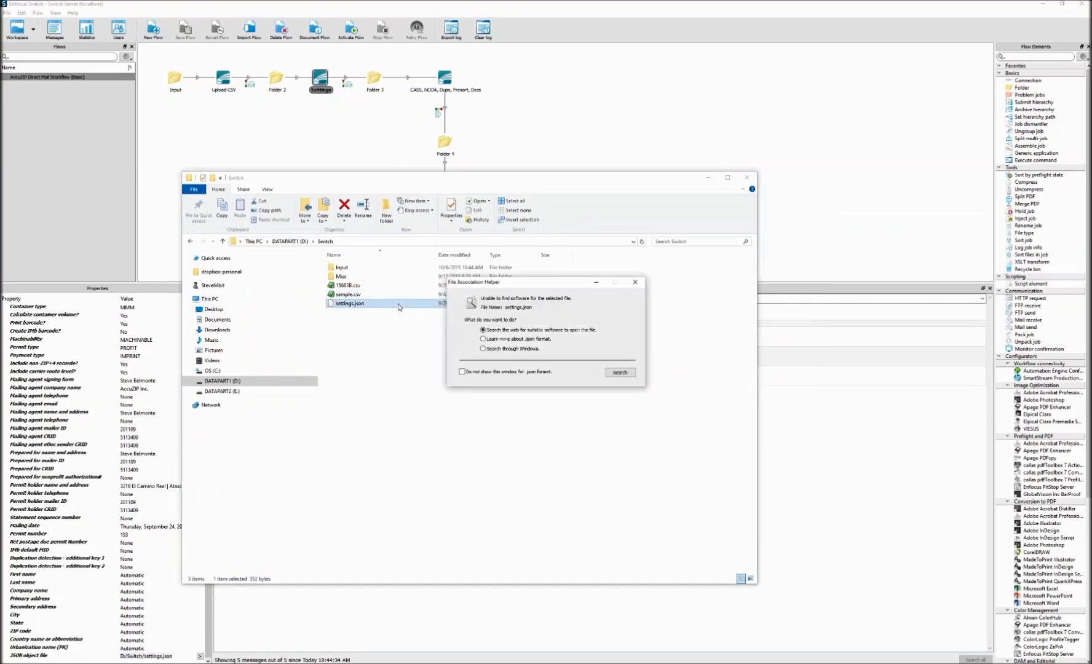
left_click(483, 349)
left_click(620, 372)
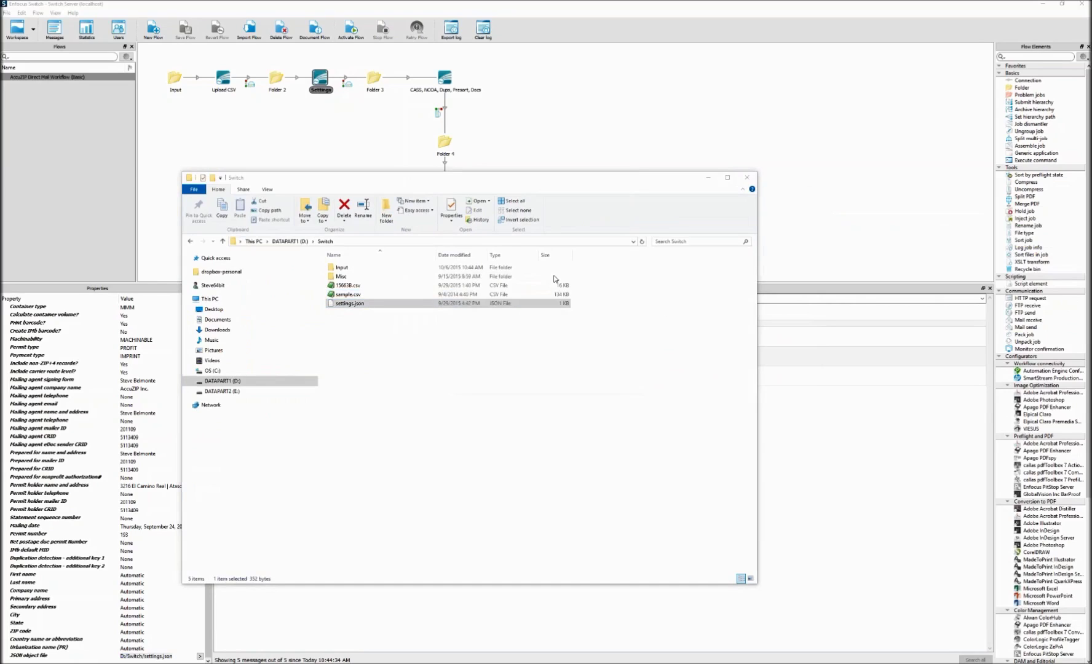
left_click(499, 290)
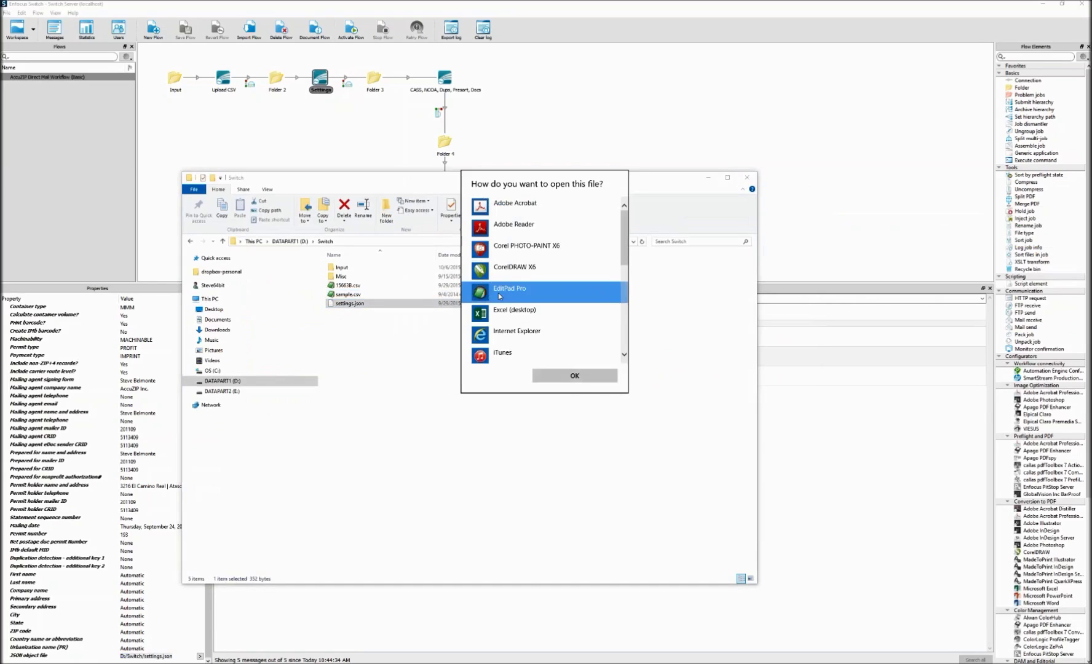
left_click(571, 374)
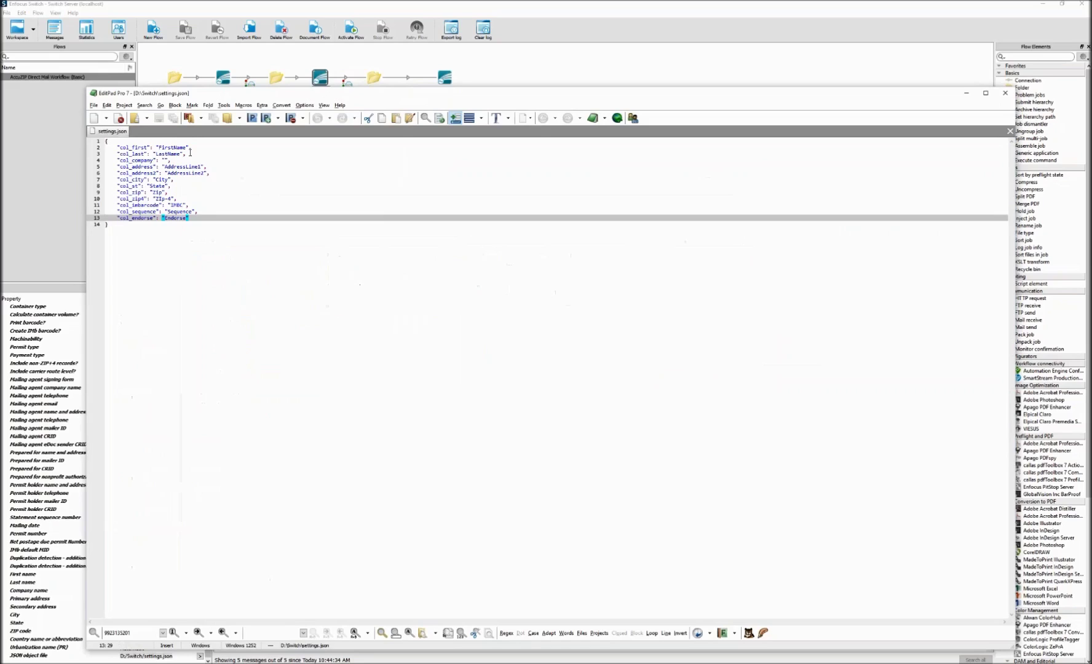
- Examine the column mappings in settings.json by highlighting the entries from col_first to col_endorse, and close the file
left_click_drag(249, 93, 266, 77)
left_click(140, 132)
left_click_drag(141, 132, 214, 202)
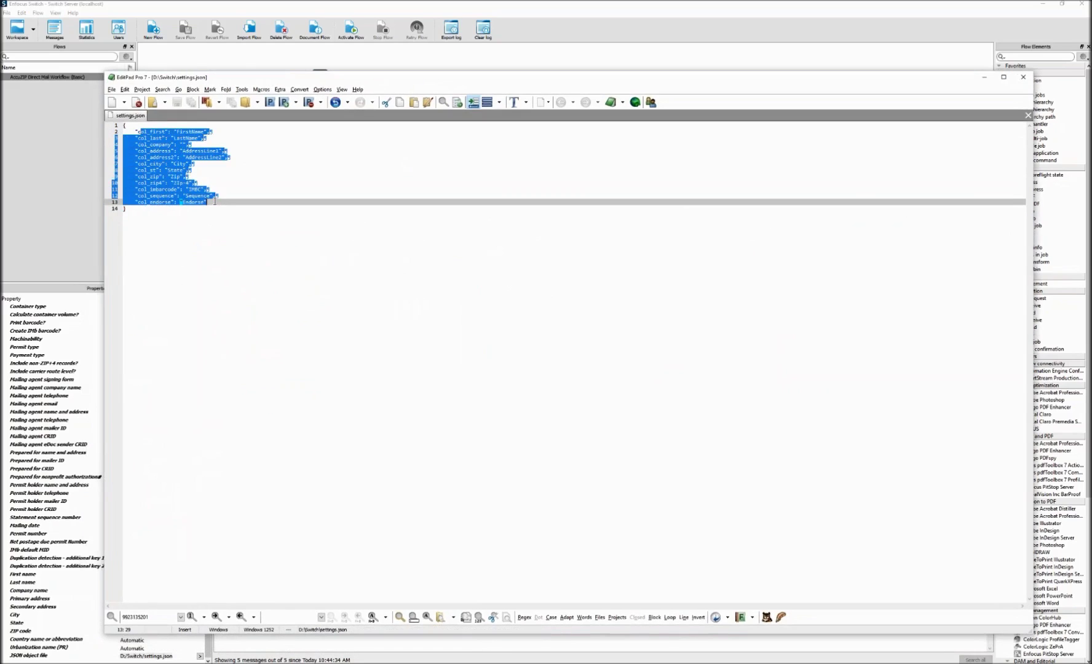
left_click(137, 141)
left_click_drag(136, 132, 164, 132)
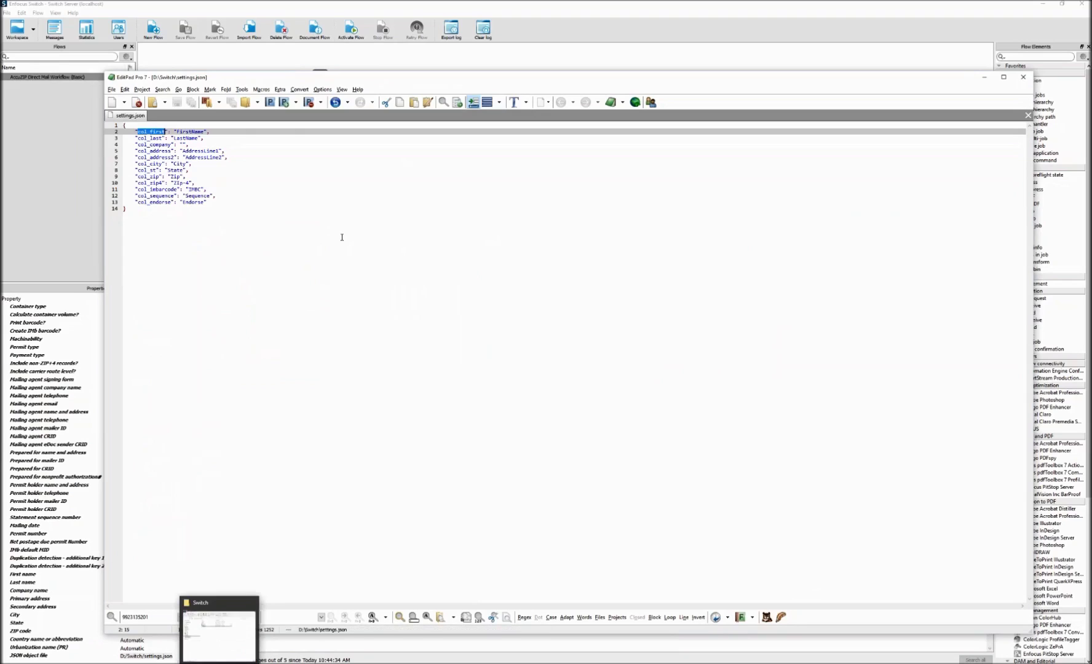
left_click(124, 127)
left_click_drag(124, 127, 124, 212)
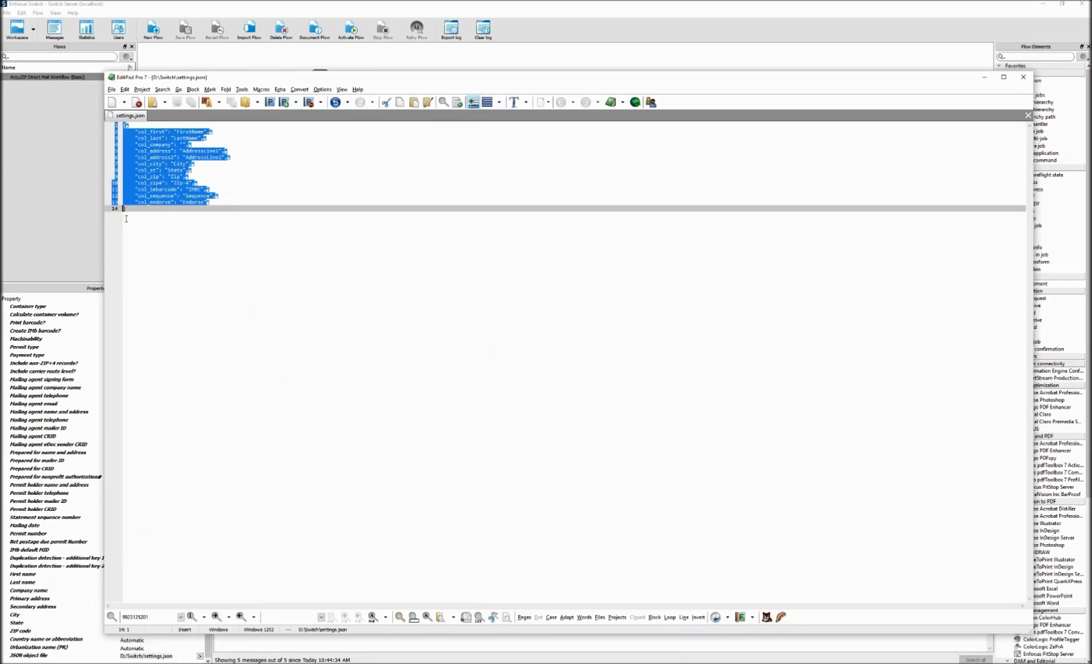
left_click(1023, 77)
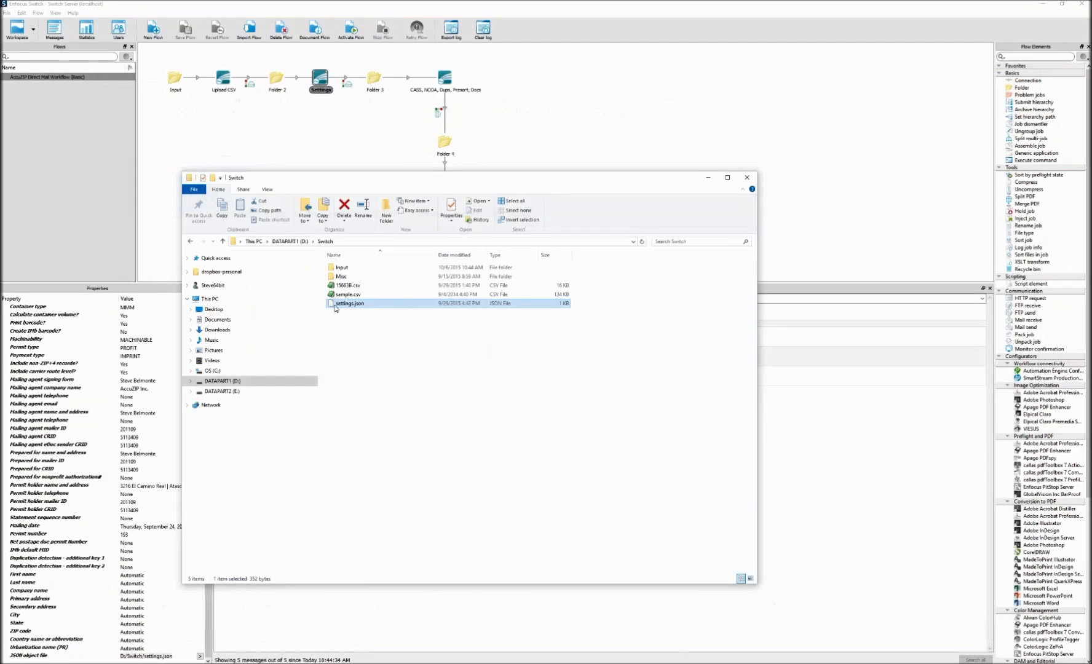
- Return to the Settings element in Switch and review its Create IMb barcode and BMEU ZIP code properties
left_click(123, 332)
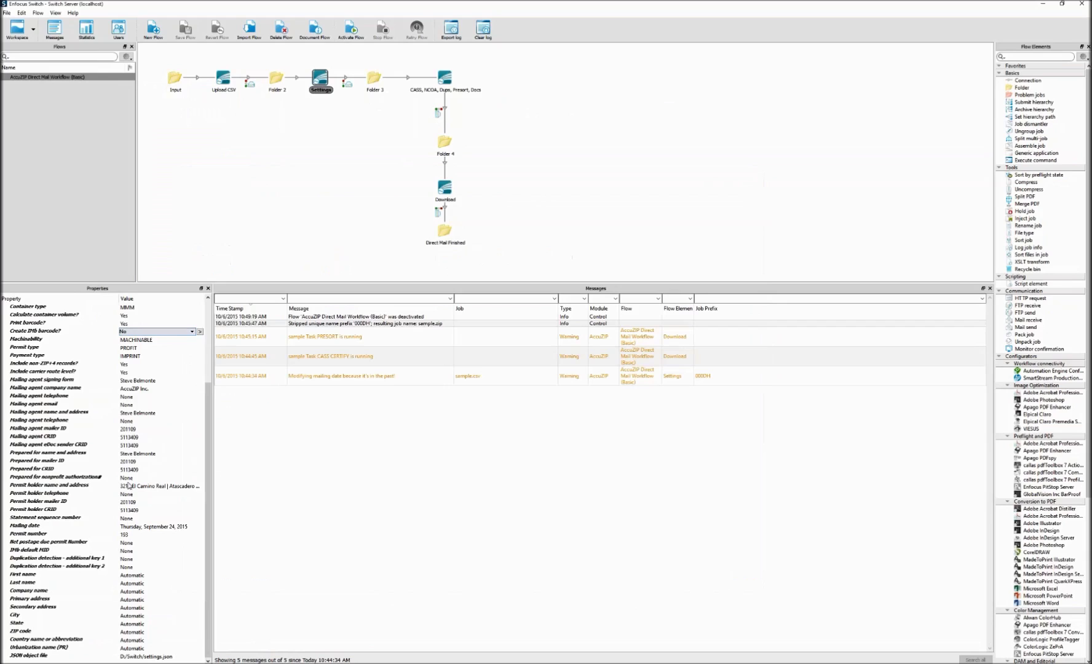
scroll(132, 478, "up", 5)
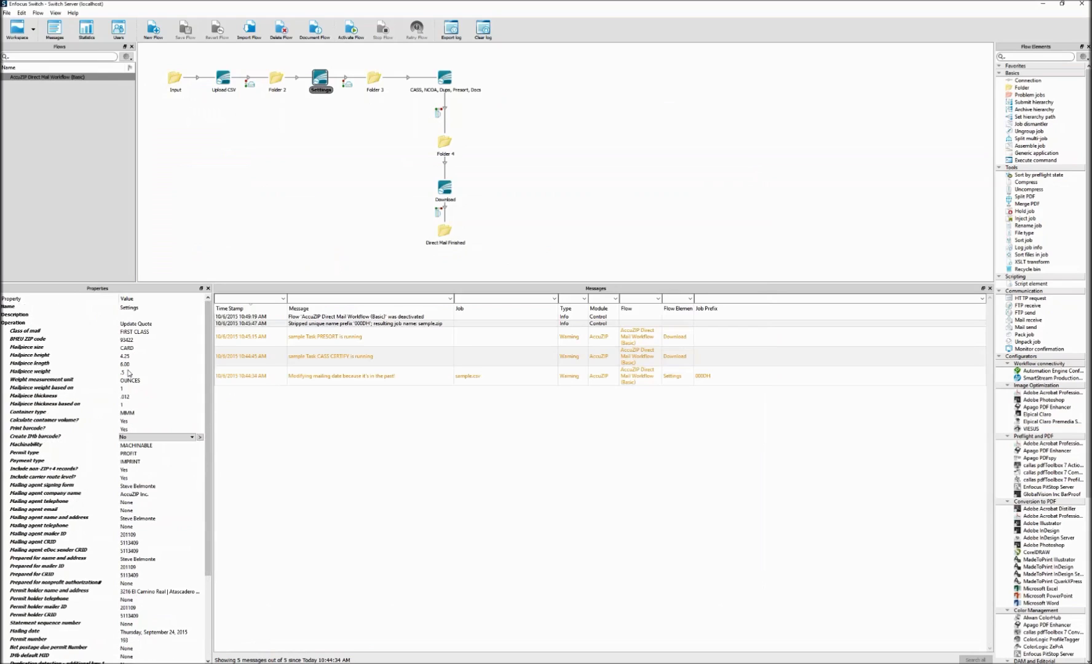
left_click(131, 340)
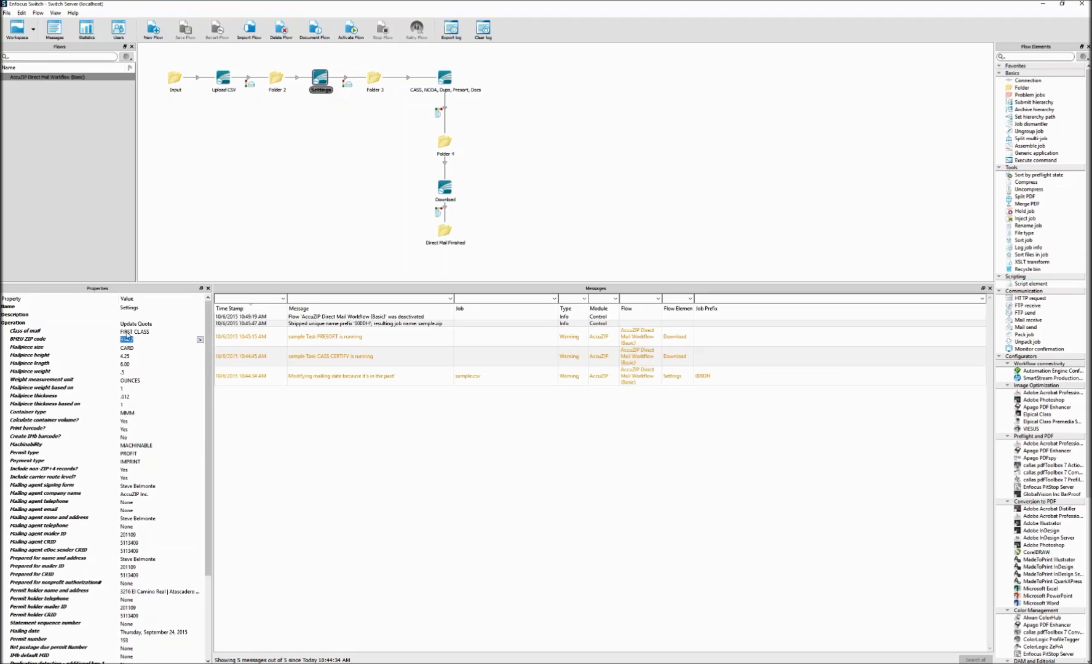
left_click(125, 340)
- View the available Mailpiece size options and the ways to define that value, keeping CARD
left_click(123, 348)
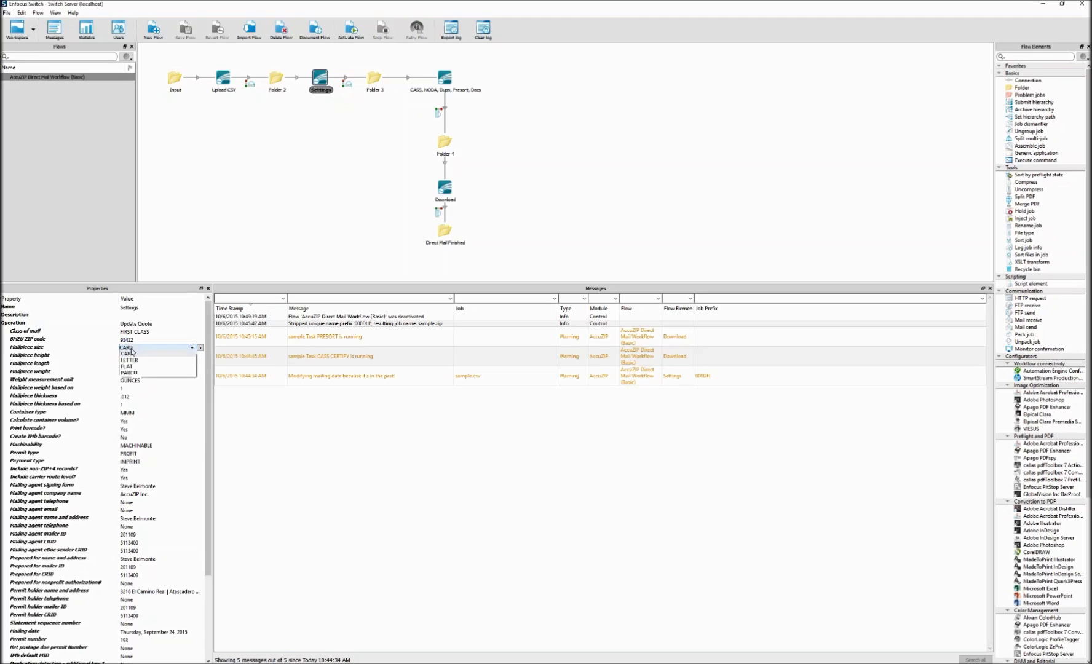
left_click(196, 356)
left_click(200, 348)
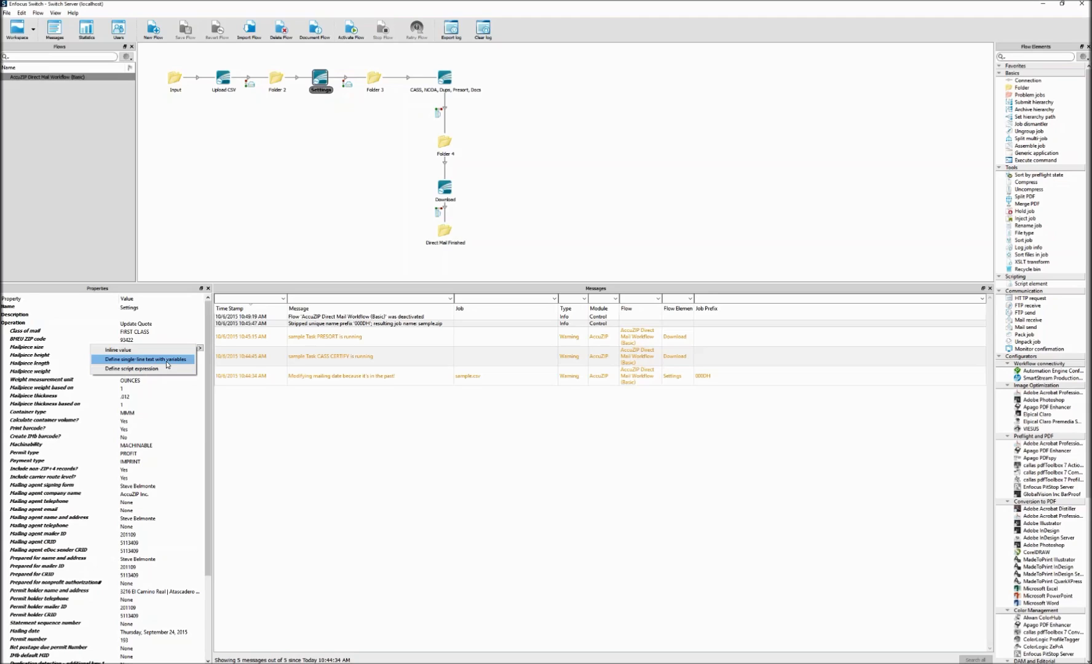
key("Escape")
left_click(127, 348)
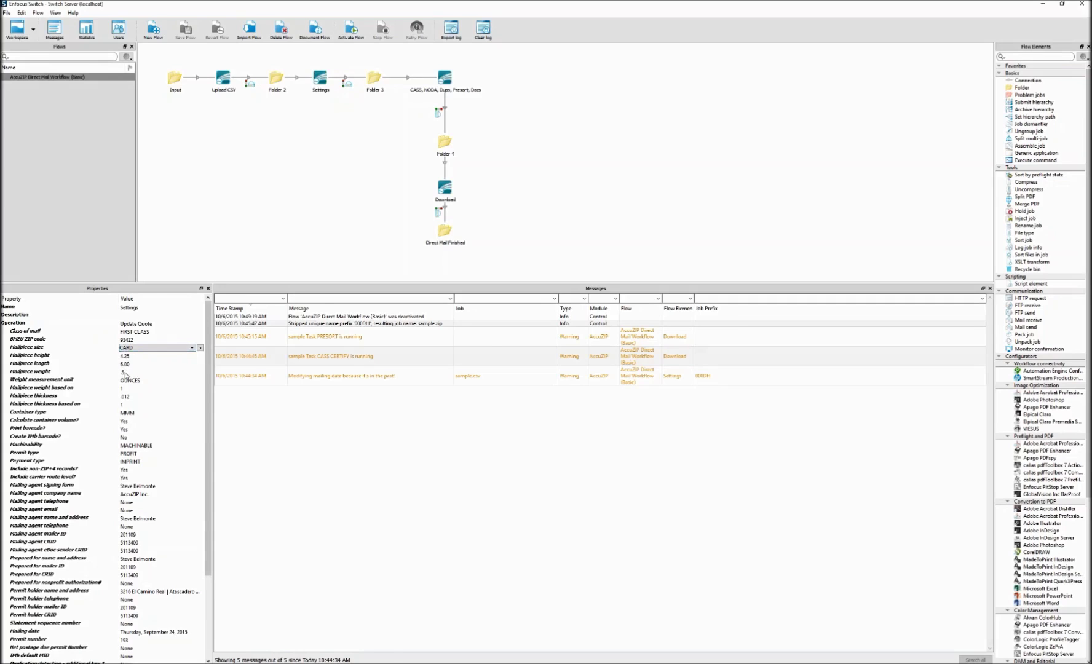
- Review the Settings element's mailing agent signing form and IMb default MID properties, and open the Mailing date value for editing
left_click(138, 486)
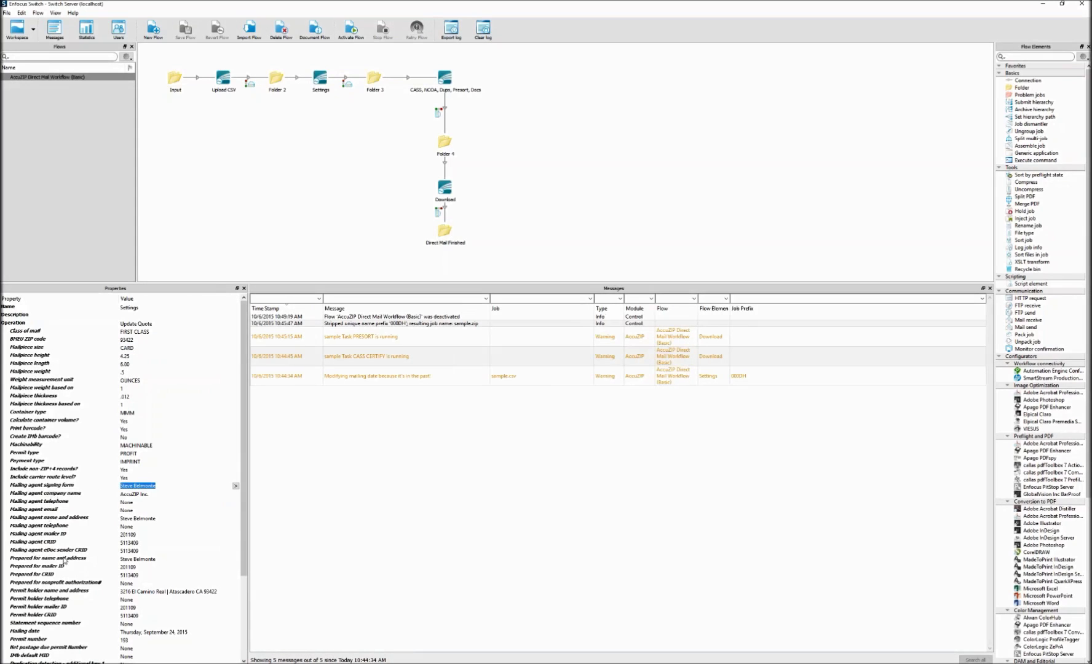
left_click_drag(237, 556, 236, 637)
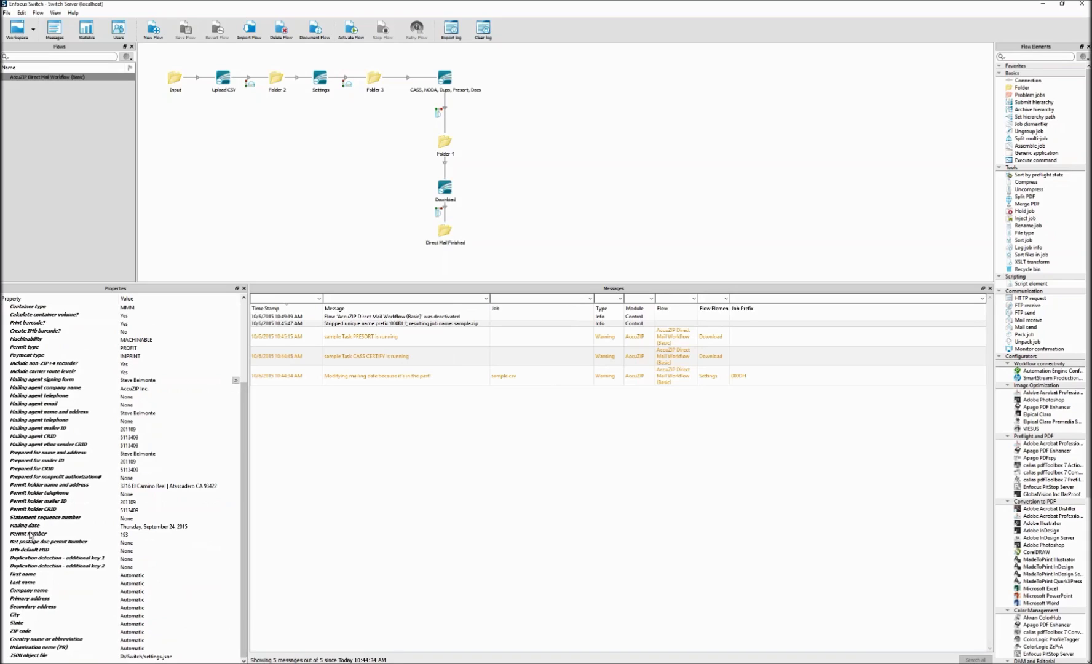
mouse_move(18, 552)
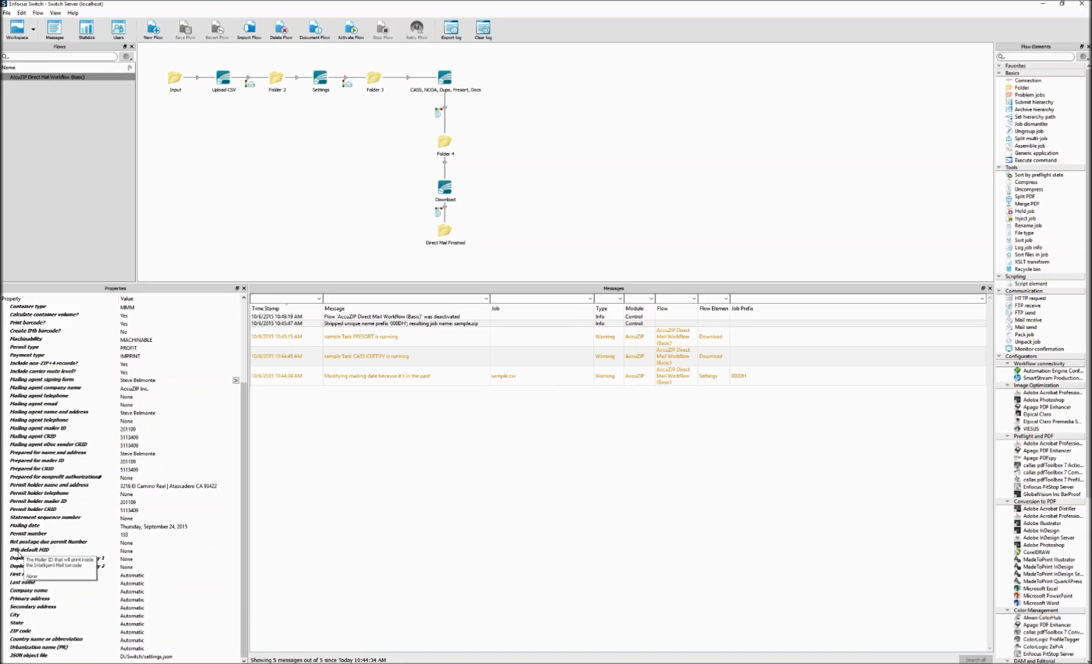
left_click(53, 554)
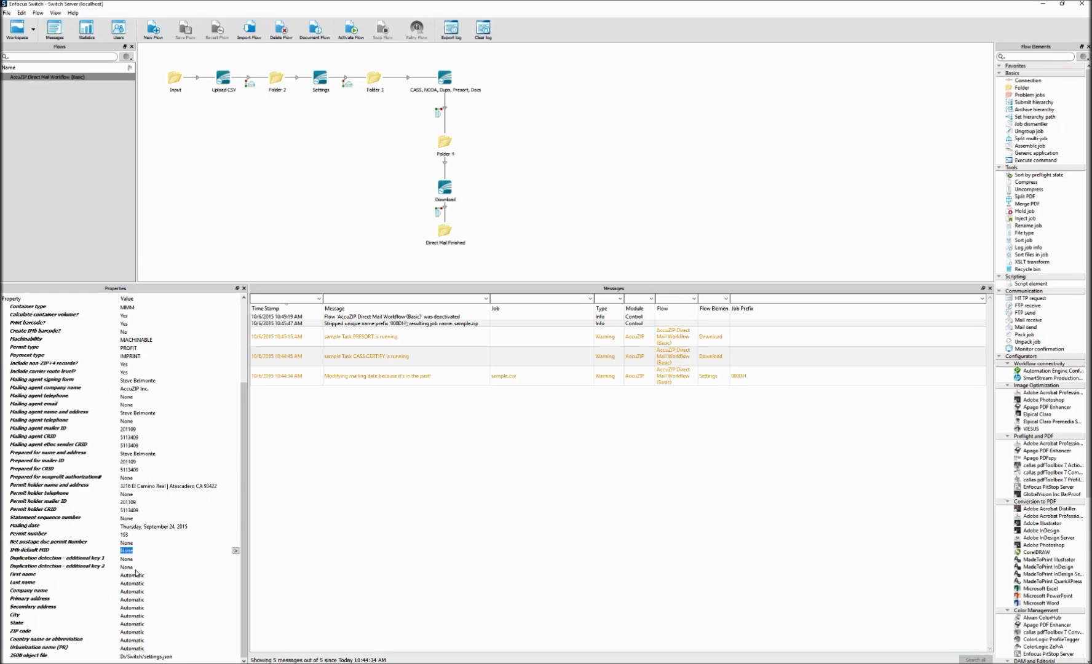
left_click(184, 527)
left_click(235, 527)
- Enlarge the flow canvas and view the operations available for the Download element, keeping Download MAIL.dat (ZIP)
left_click_drag(263, 302, 269, 434)
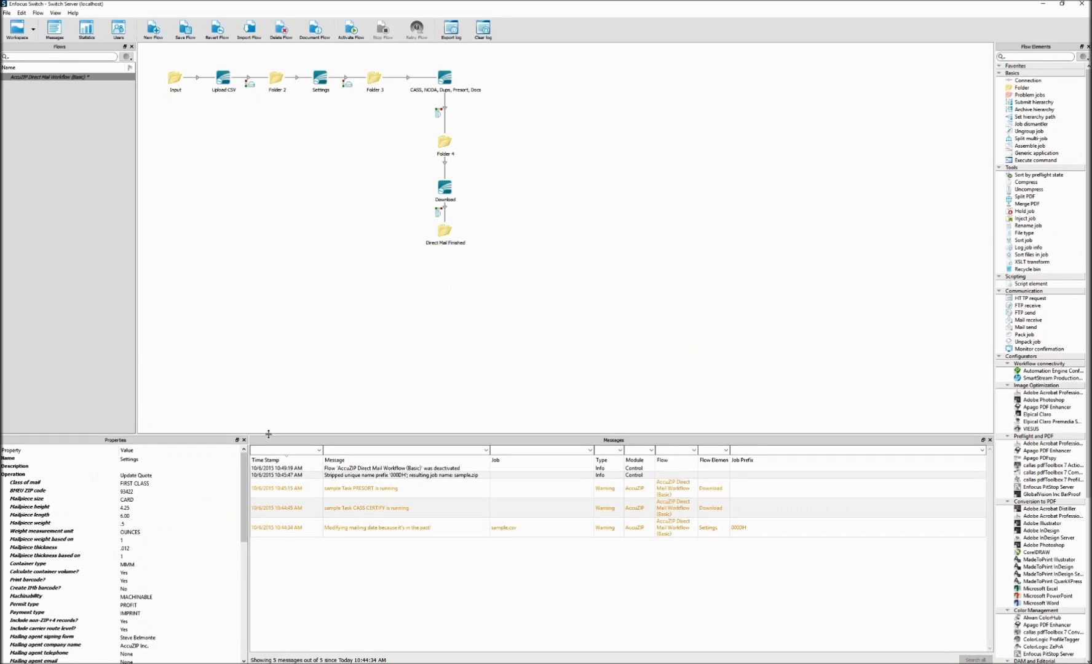
left_click_drag(269, 434, 268, 383)
left_click(445, 188)
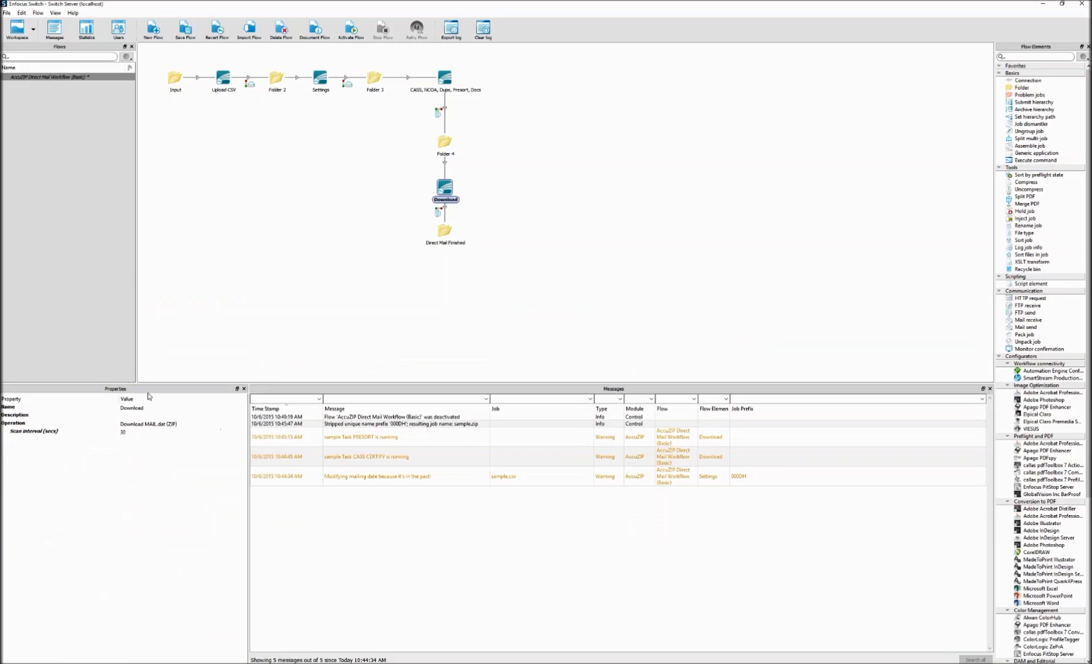
left_click(160, 427)
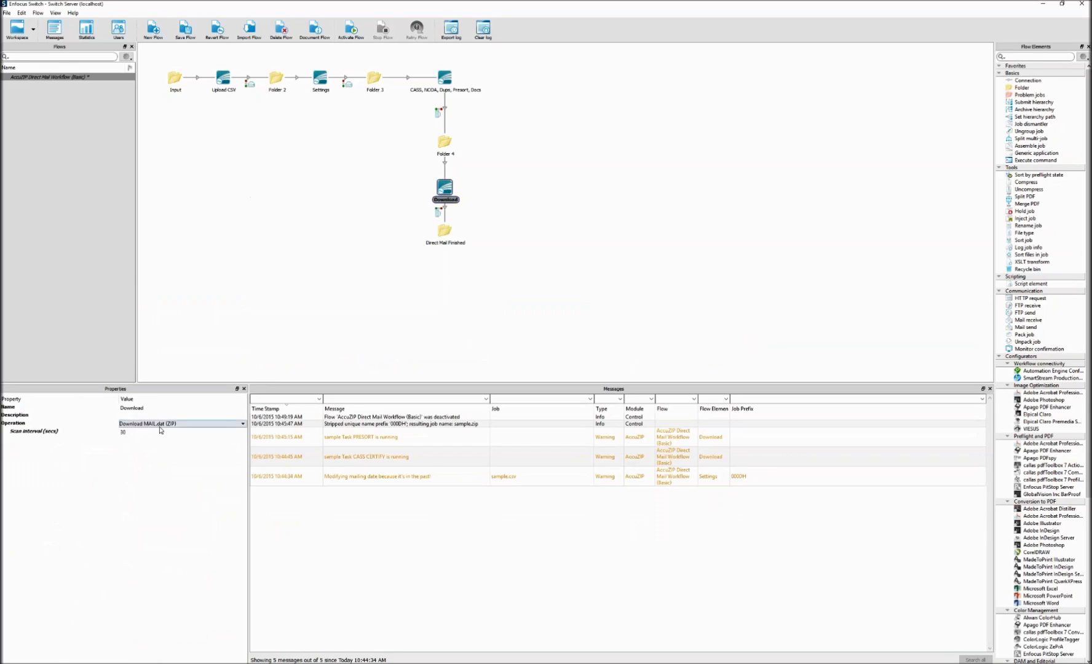
left_click(243, 424)
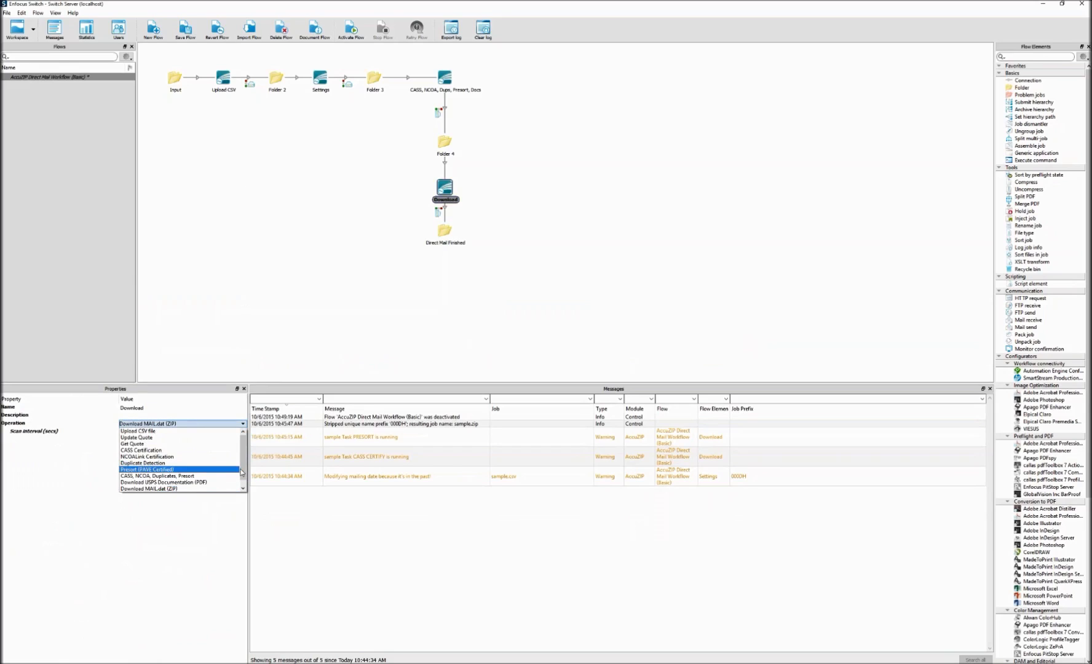
left_click(283, 327)
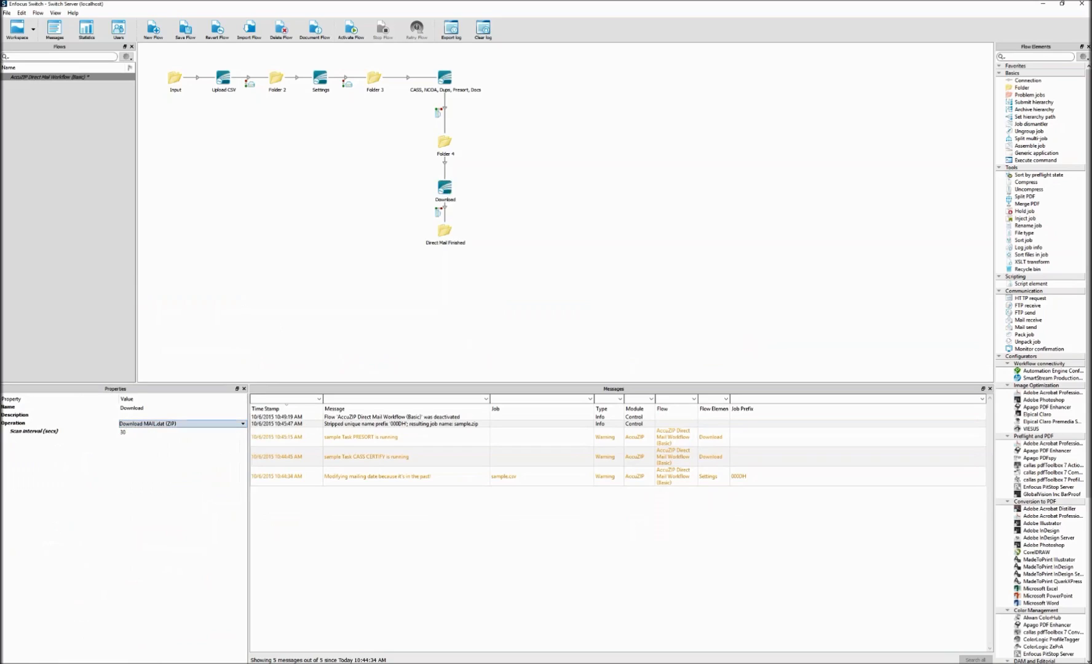
- Add two copies of the Download element beside the original, and place a new folder below each copy
left_click(445, 189)
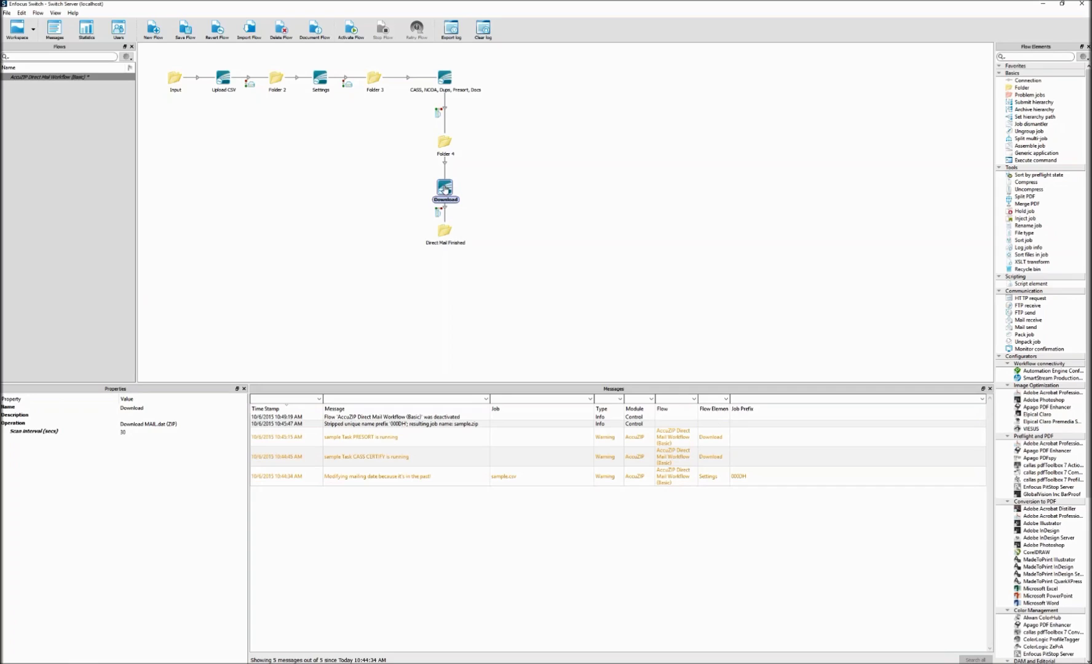
left_click_drag(444, 189, 566, 191)
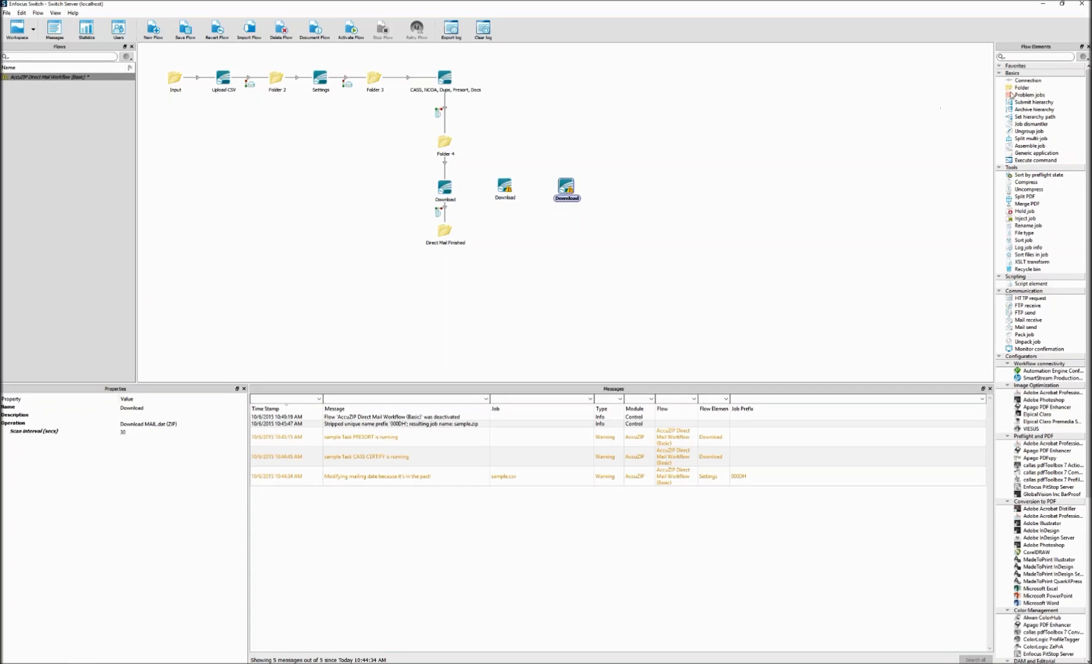
left_click_drag(1021, 88, 505, 231)
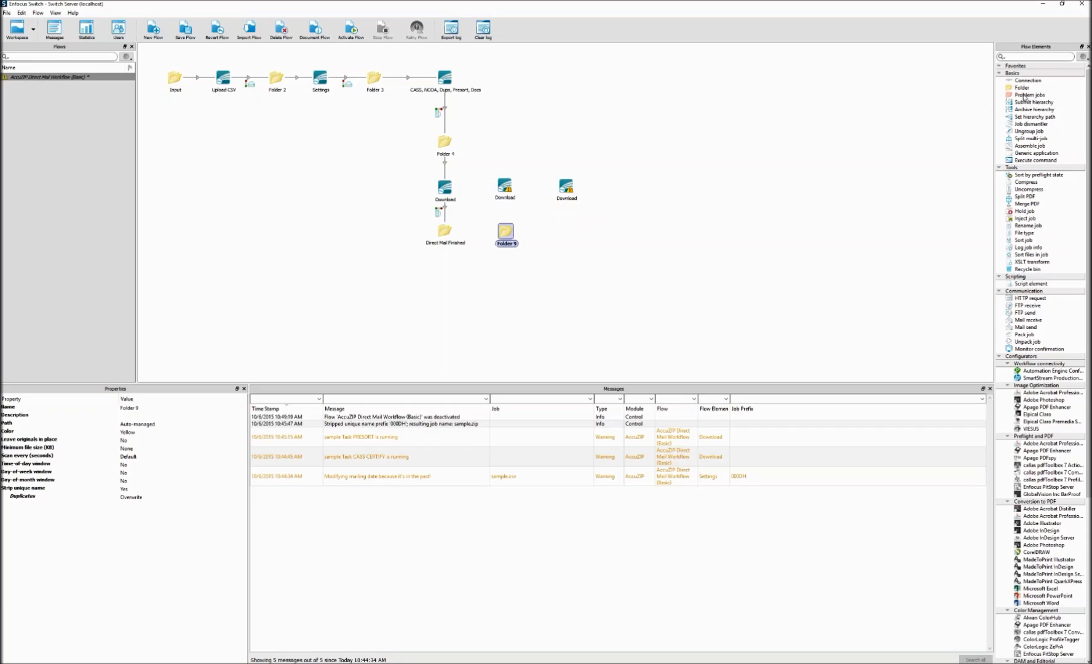
left_click_drag(1021, 88, 565, 230)
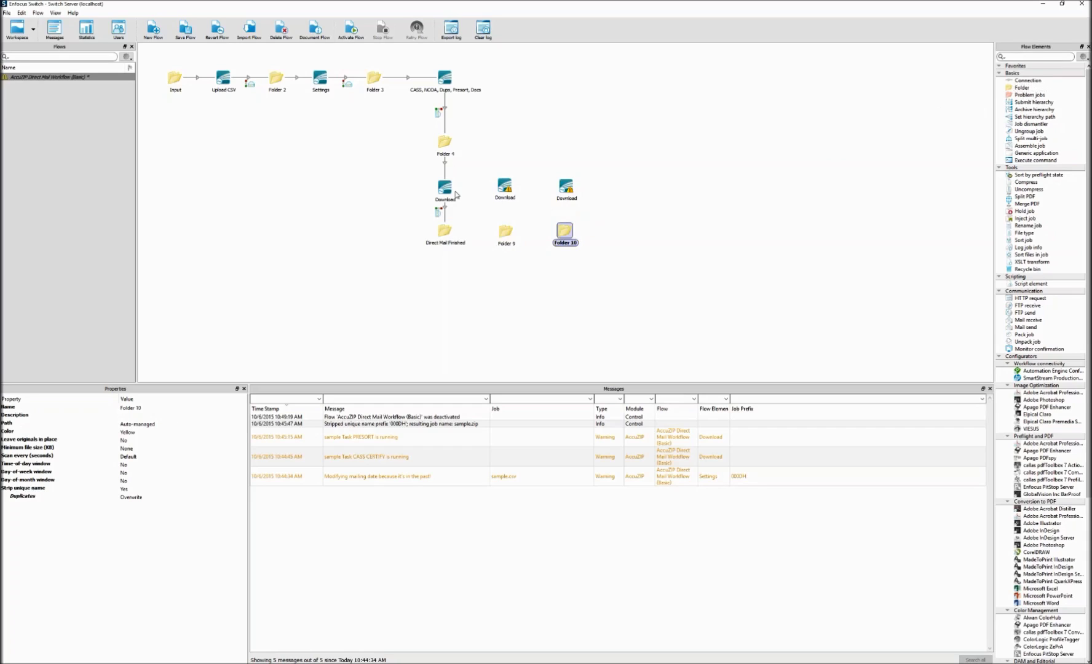
- Connect the three Download elements in series, from the original through the first copy to the second, with intermediate folders between them
left_click_drag(455, 195, 565, 188)
left_click(504, 186)
left_click(541, 206)
left_click(566, 186)
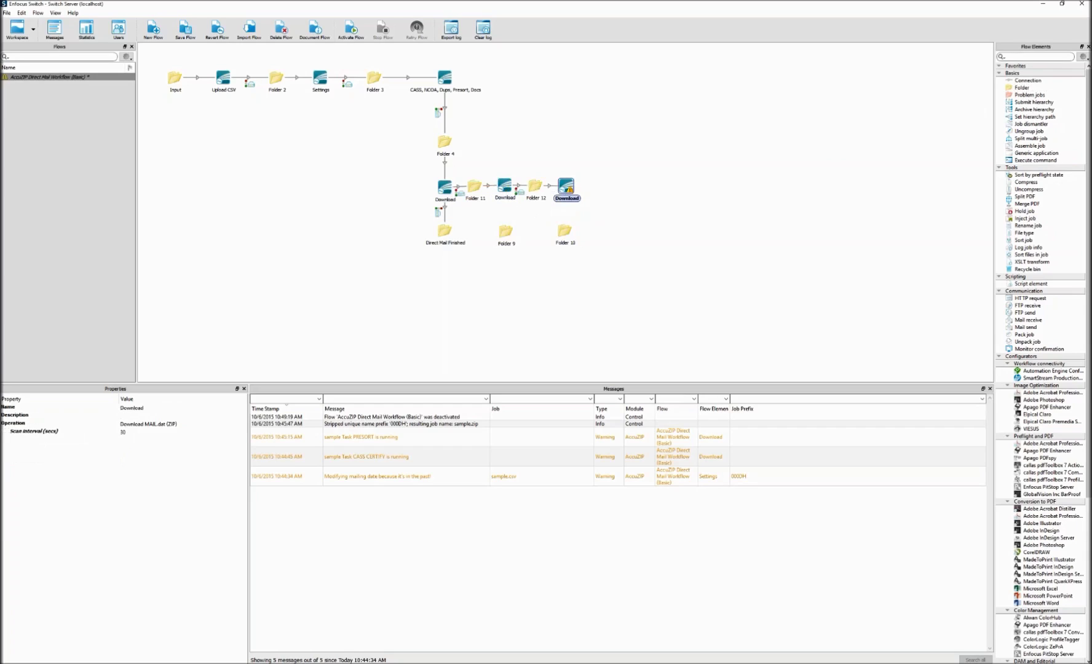
- Connect the third Download element to Folder 10 and space the middle and third Download elements and their folders farther apart
left_click_drag(566, 188, 565, 233)
left_click(504, 186)
left_click_drag(504, 191, 505, 233)
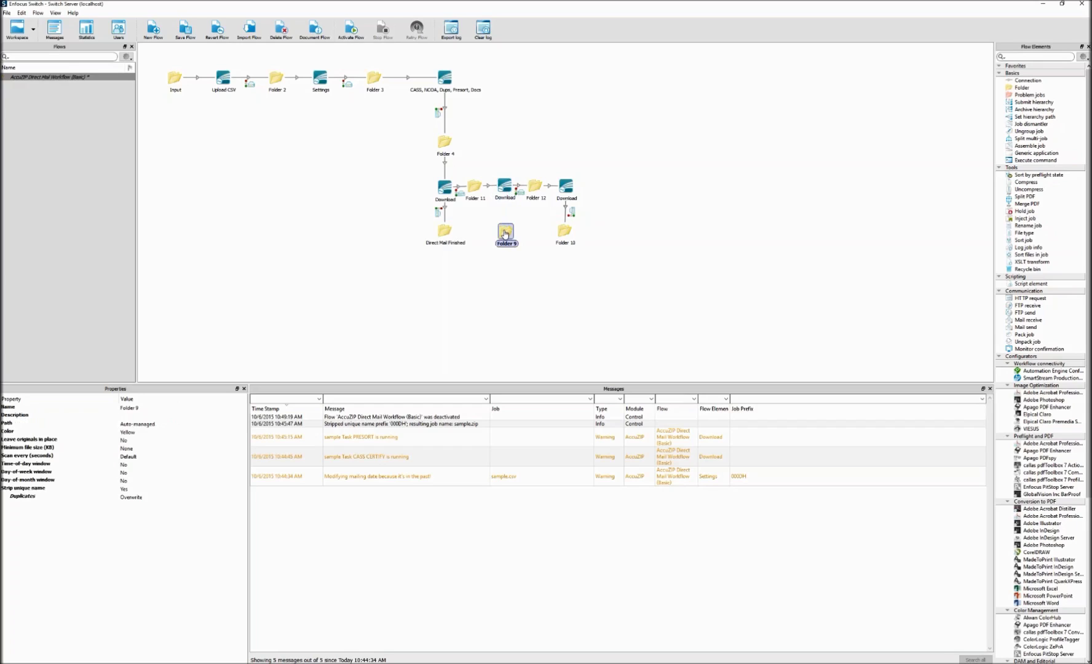
left_click_drag(566, 195, 598, 197)
left_click_drag(564, 232, 605, 231)
left_click_drag(535, 186, 494, 261)
mouse_move(506, 187)
left_mouse_down()
mouse_move(518, 188)
mouse_move(485, 189)
left_mouse_up()
- Set the middle Download element's operation to Download Print Ready (CSV) and connect it to Folder 9
left_click(514, 187)
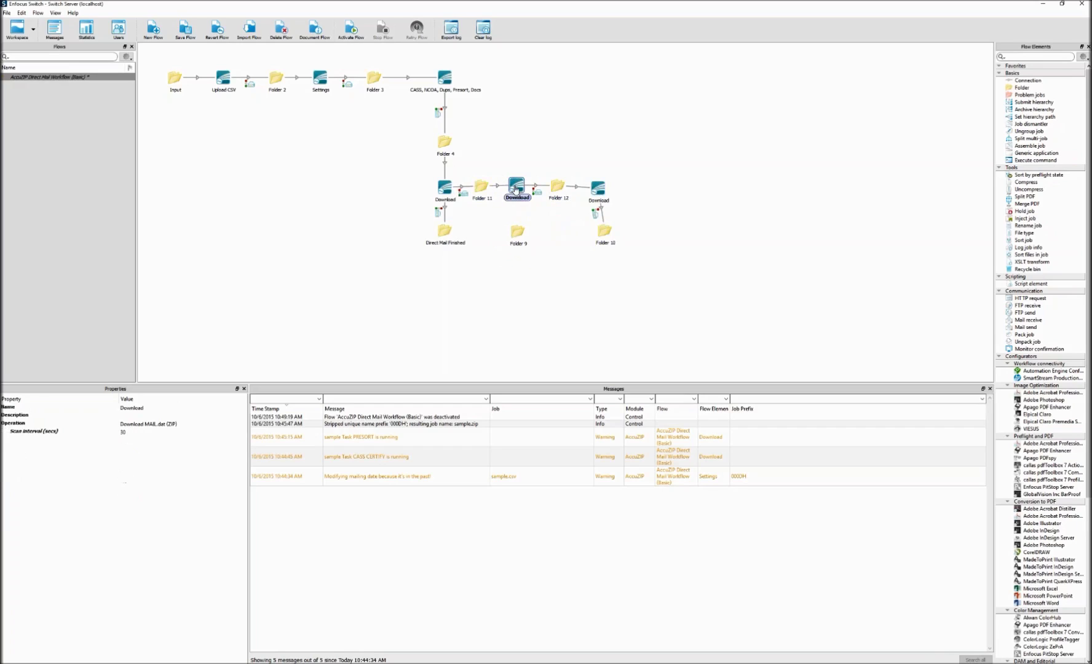
left_click(192, 425)
left_click(191, 426)
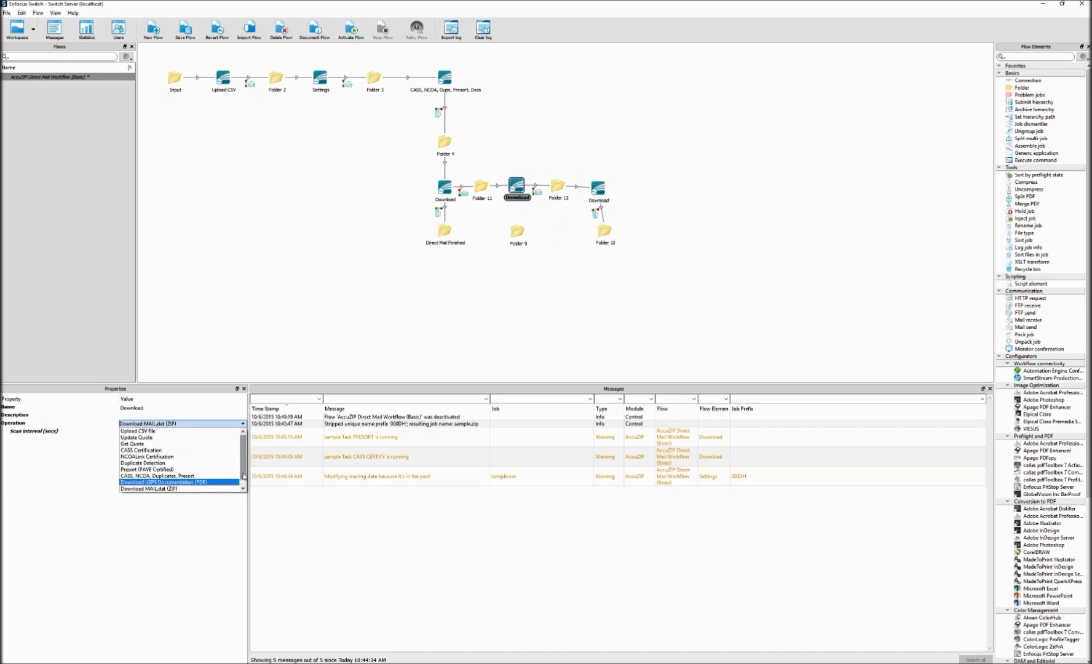
left_click(216, 489)
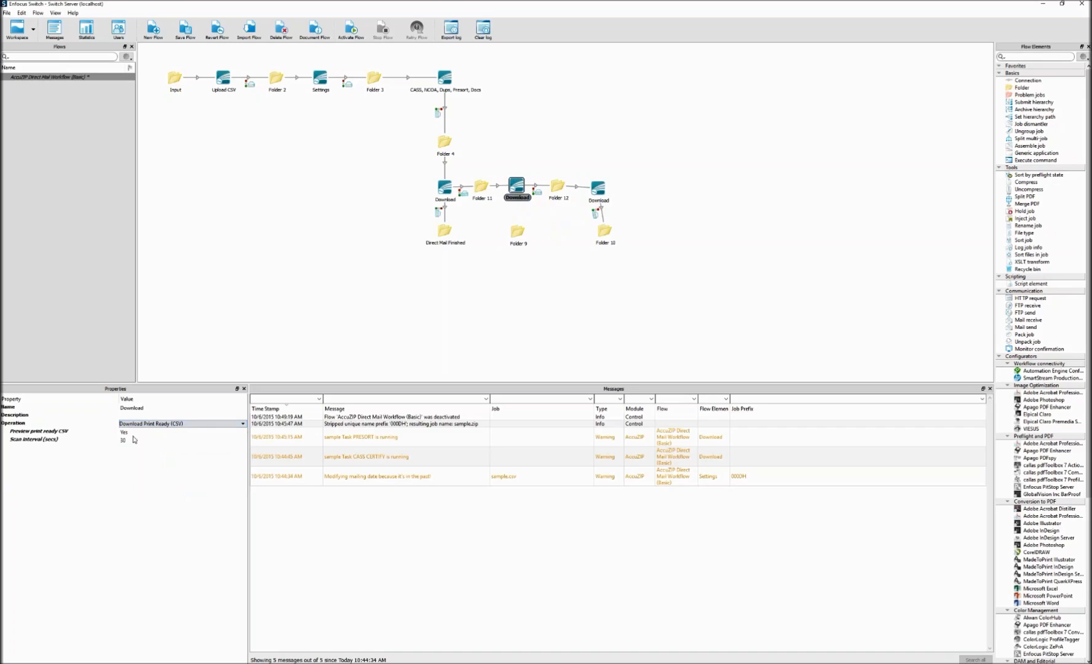
left_click_drag(517, 187, 518, 231)
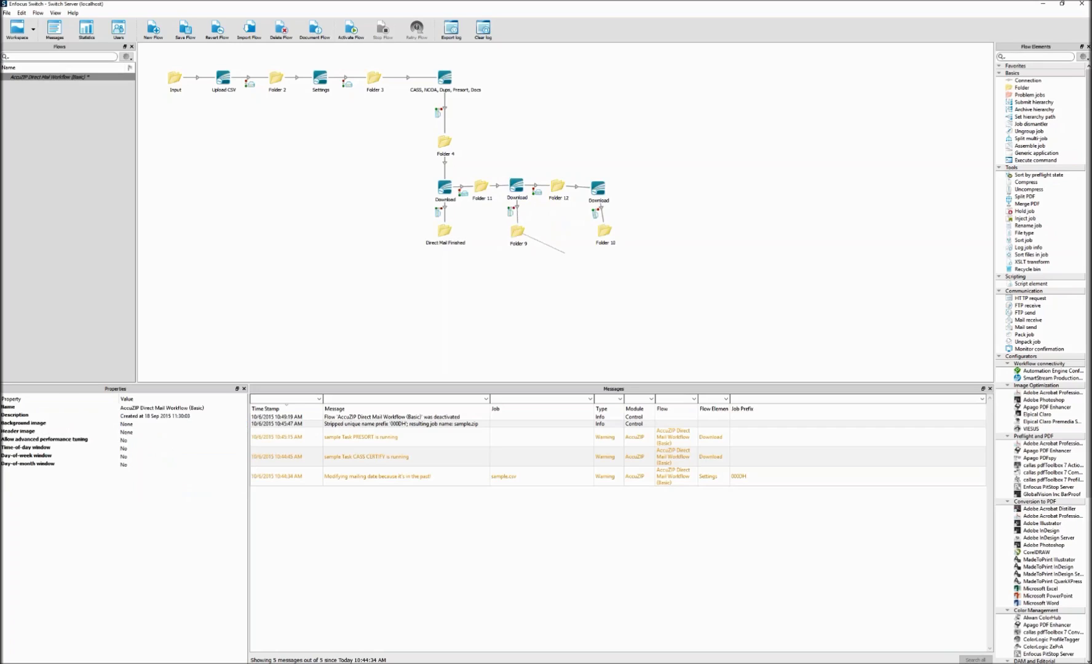
left_click(519, 232)
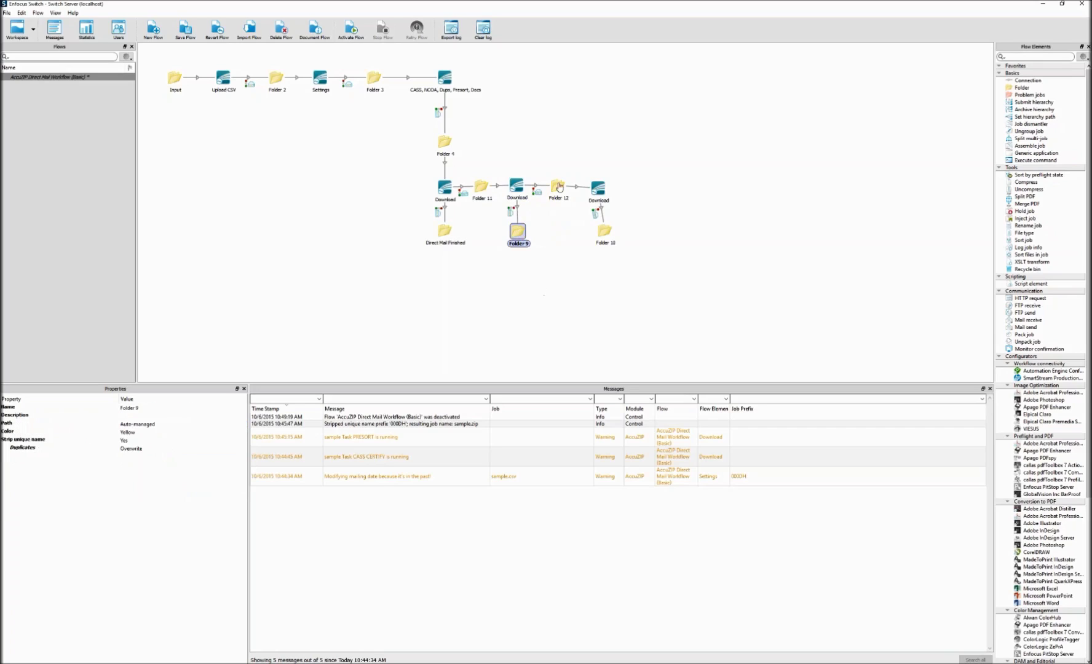
- Set the third Download element's operation to CASS, NCOA, Duplicates, Presort
left_click(598, 188)
left_click(161, 424)
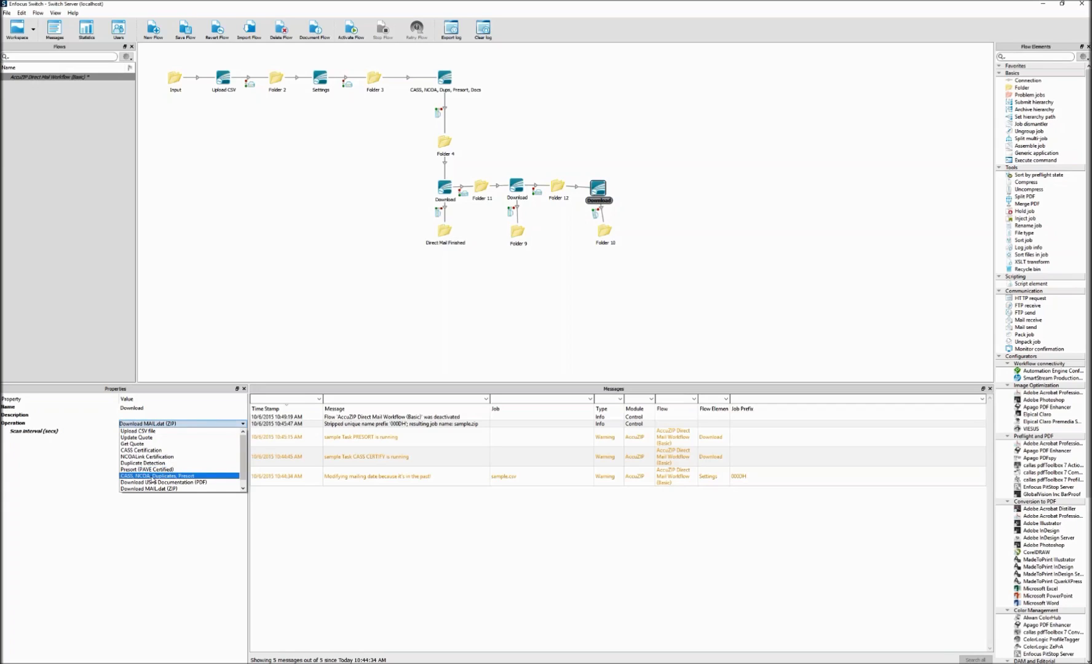
left_click(153, 477)
- Align the row of Download elements and intermediate folders horizontally, and do the same for the three output folders below
left_click_drag(600, 192, 431, 177)
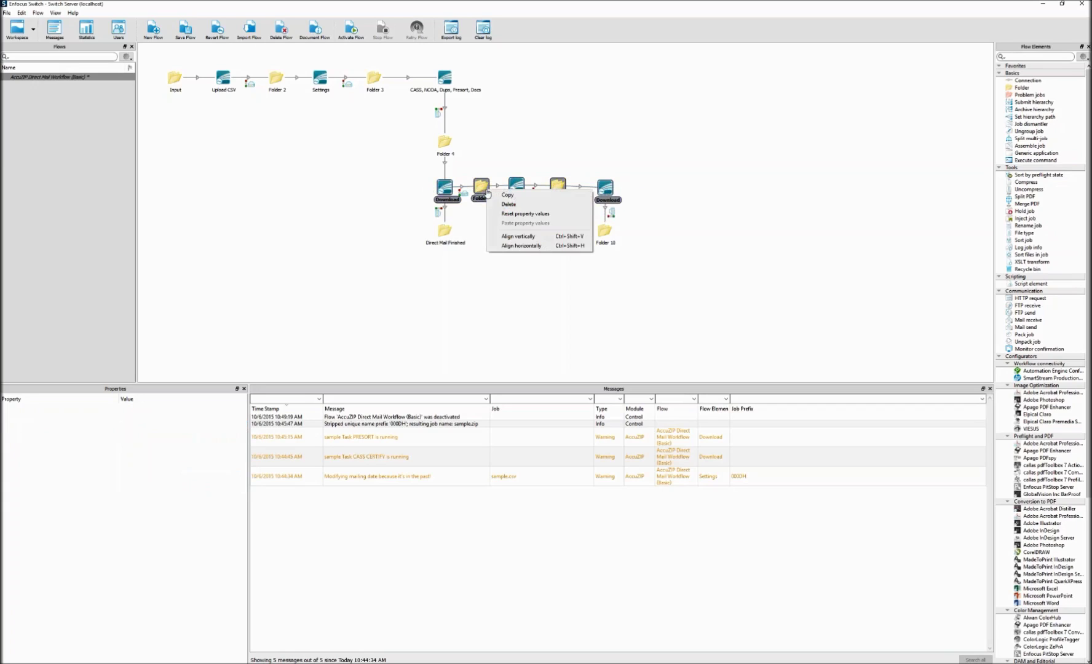
left_click(539, 246)
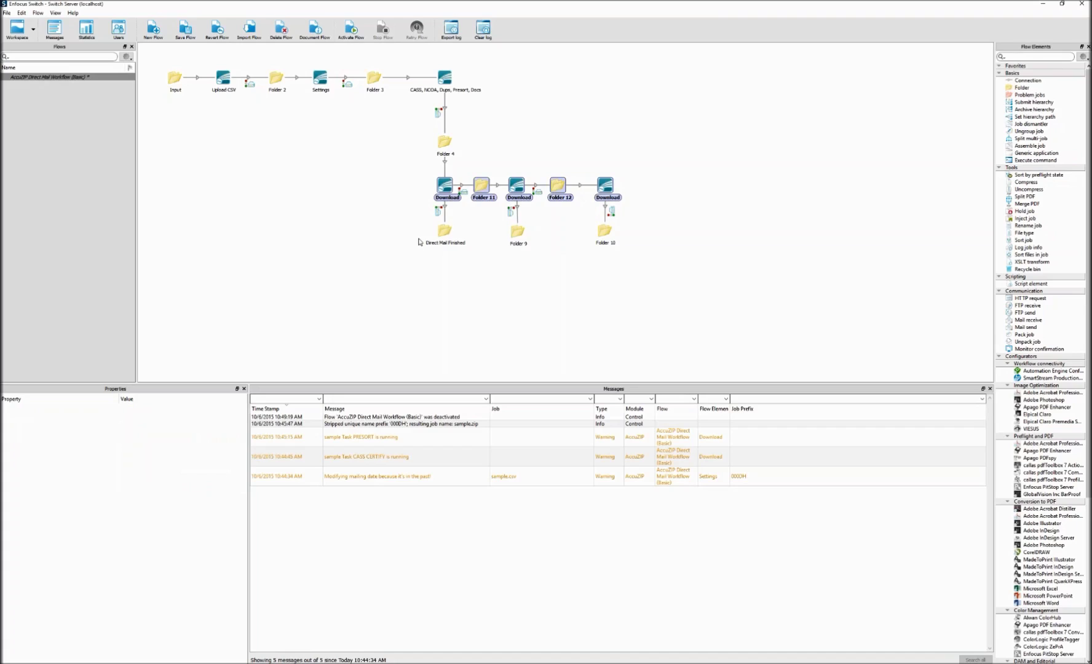
left_click_drag(415, 223, 628, 246)
right_click(608, 237)
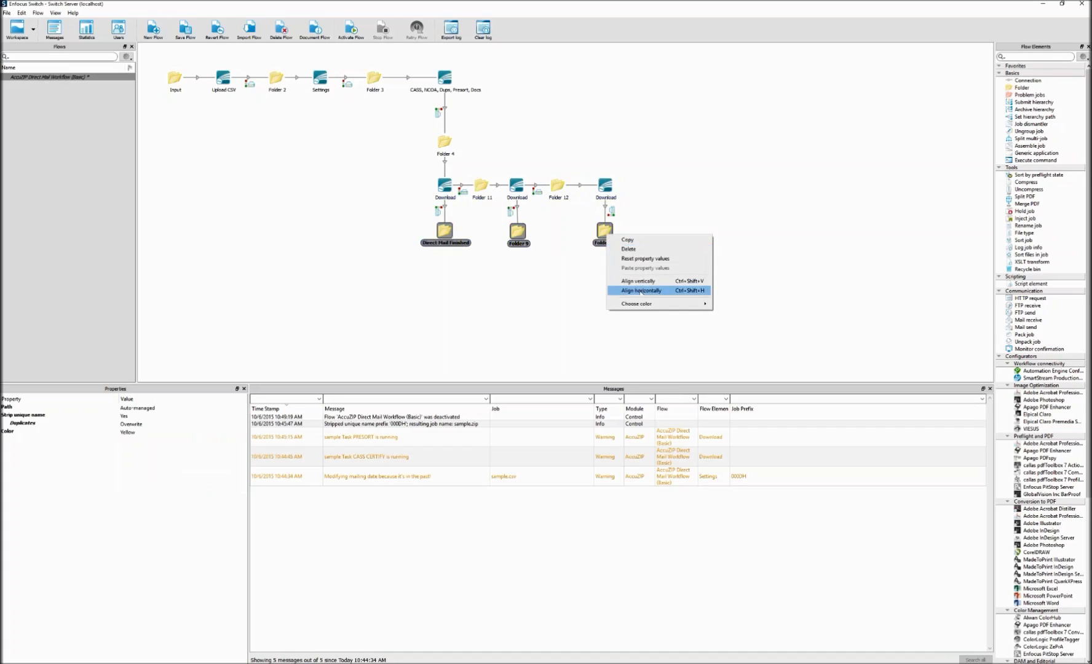
left_click(643, 288)
- Align the middle and third Download elements vertically with the output folders beneath them
left_click(527, 263)
left_click_drag(541, 286, 505, 177)
right_click(511, 182)
left_click(561, 241)
left_click_drag(630, 262, 610, 181)
right_click(610, 181)
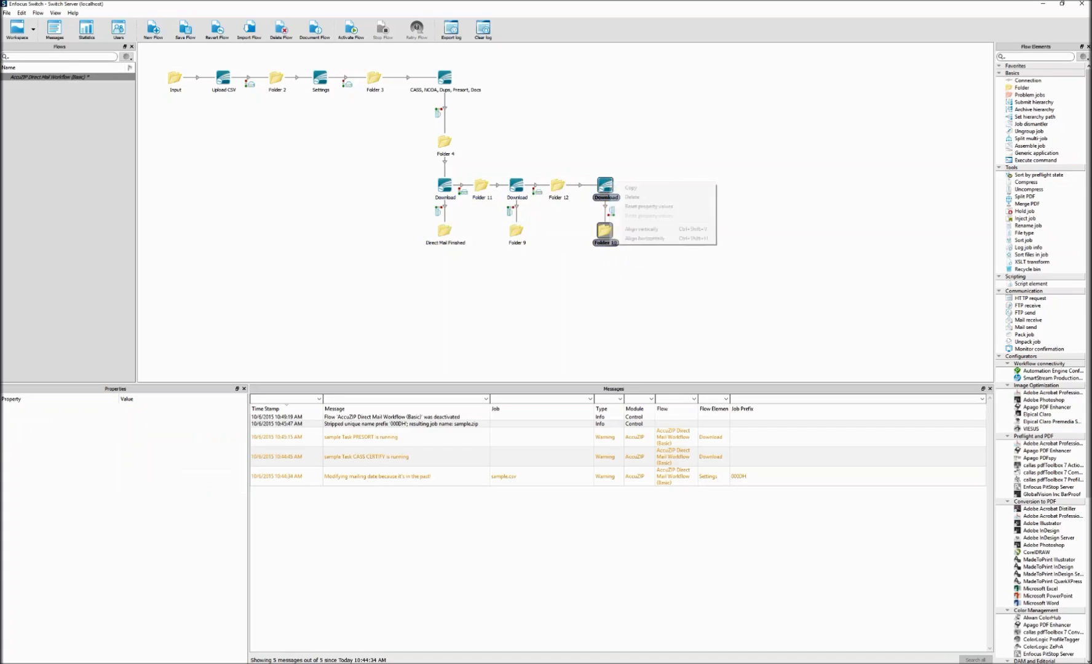
left_click(639, 237)
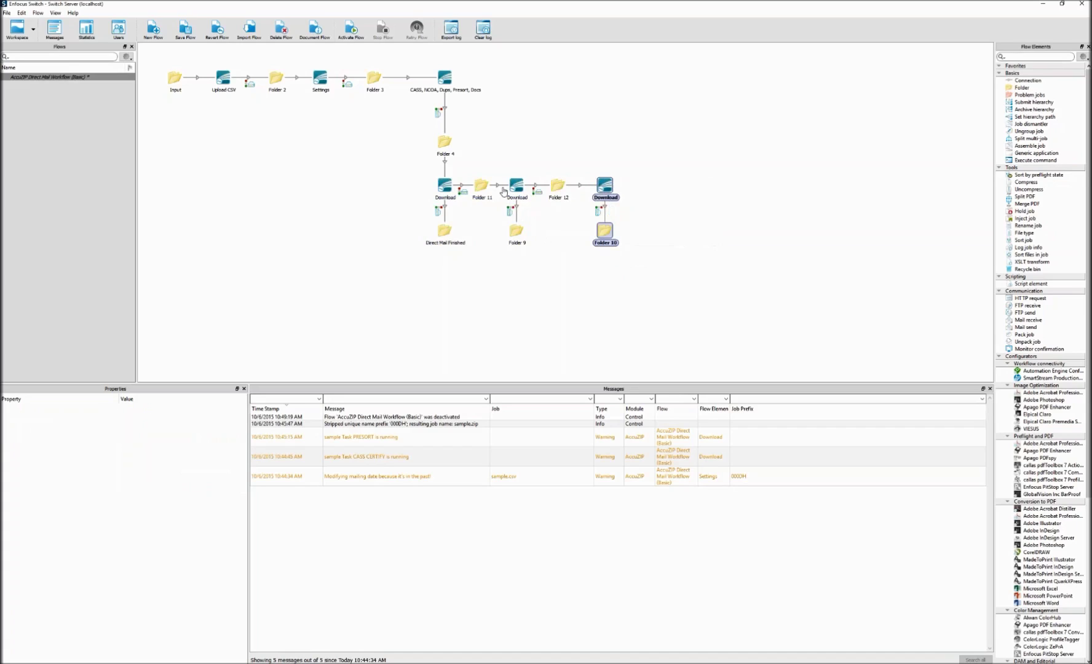
- Activate the AccuZIP Direct Mail Workflow (Basic) flow
left_click(416, 234)
left_click(351, 29)
left_click(562, 355)
- Switch to File Explorer and duplicate sample.csv within the Switch folder
key("alt+Tab")
left_click(333, 298)
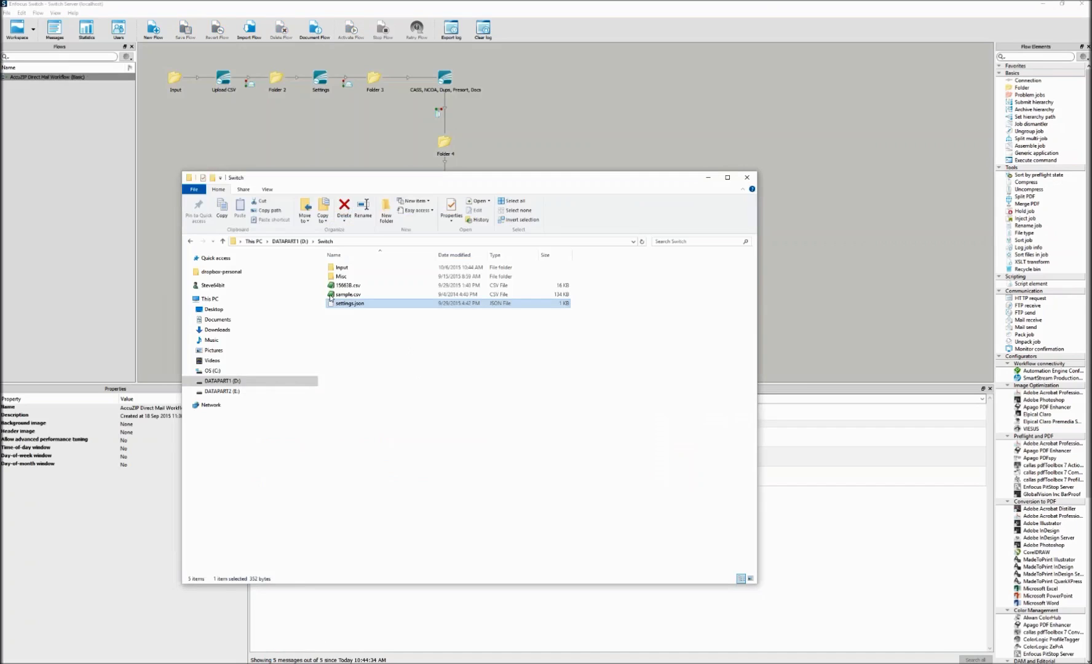
key("ctrl+c")
key("ctrl+v")
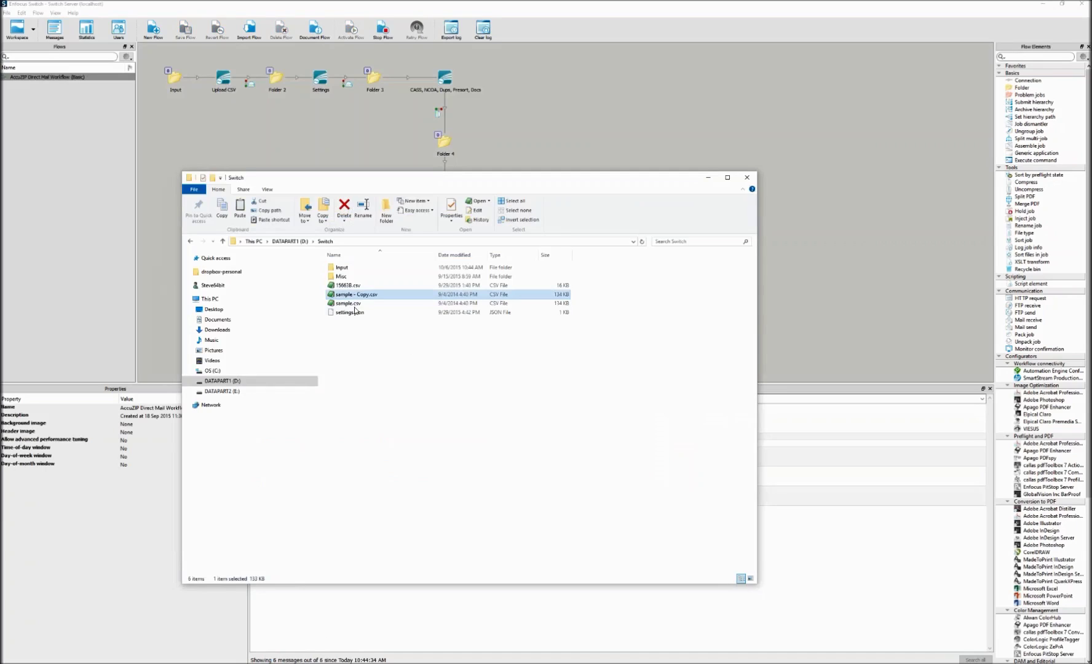
- Rename the original sample file as sample1.csv and its copy as sample2.csv
left_click(335, 305)
key("F2")
key("Right")
type("1")
left_click(363, 295)
left_click(363, 295)
left_click_drag(353, 295, 368, 297)
type("1")
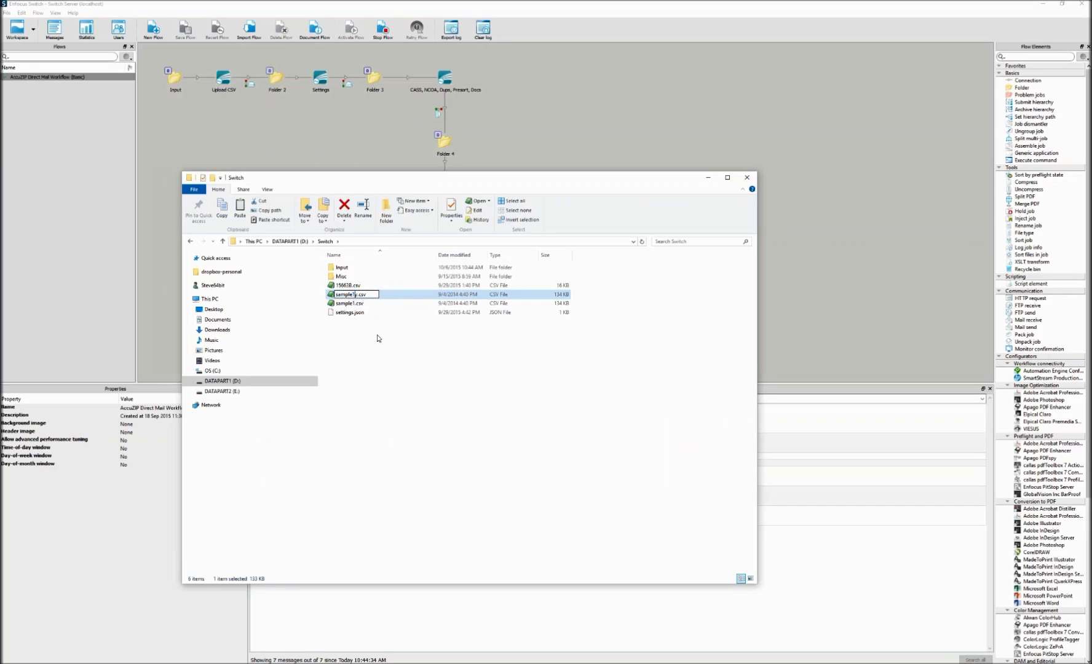
key("Delete")
key("BackSpace")
type("2")
key("Return")
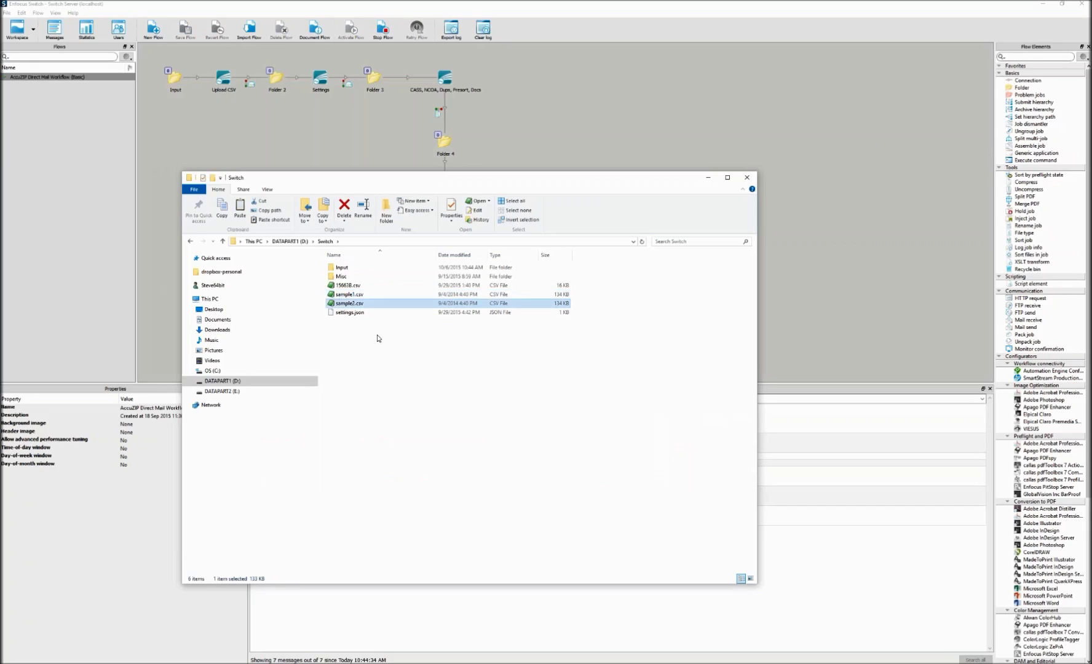
- Move sample1.csv and sample2.csv into the Input folder and close the Switch folder window
left_click(345, 295, "ctrl")
left_click_drag(344, 295, 334, 271)
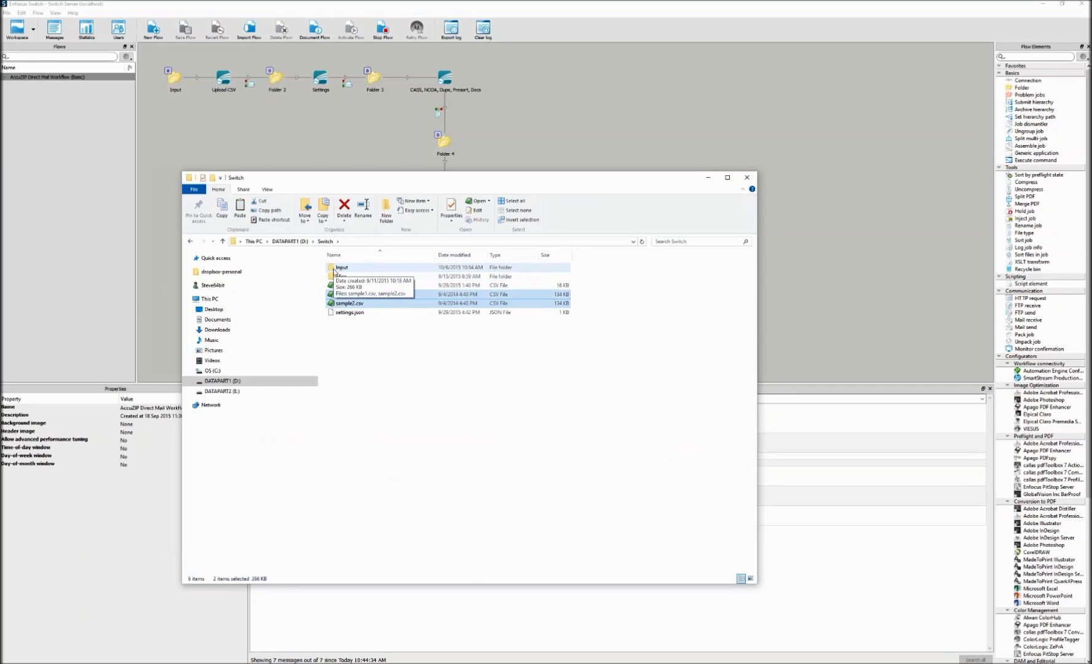
left_click(748, 178)
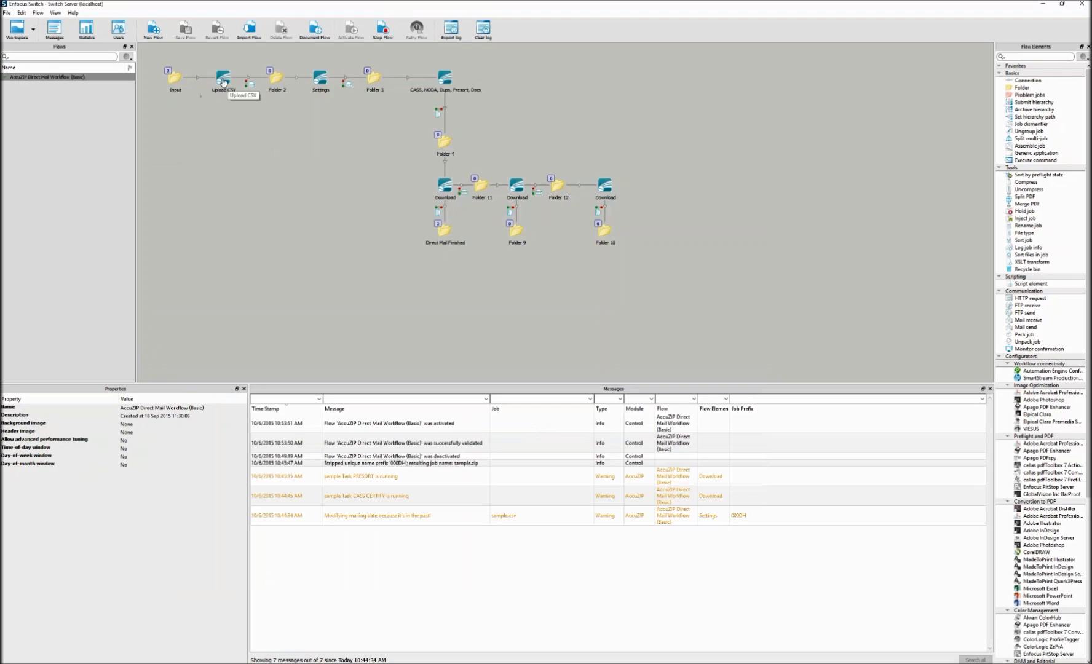
- Return to Switch, select the Settings element, and check sample1.zip and sample2.zip in the Direct Mail Finished folder's directory
left_click(320, 76)
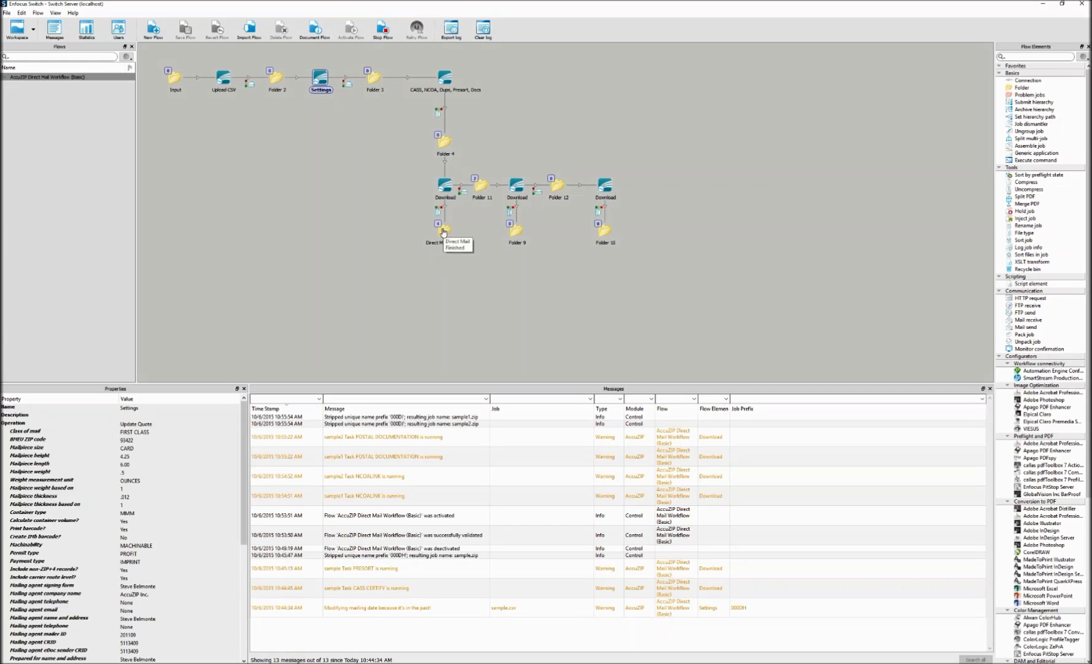
right_click(443, 232)
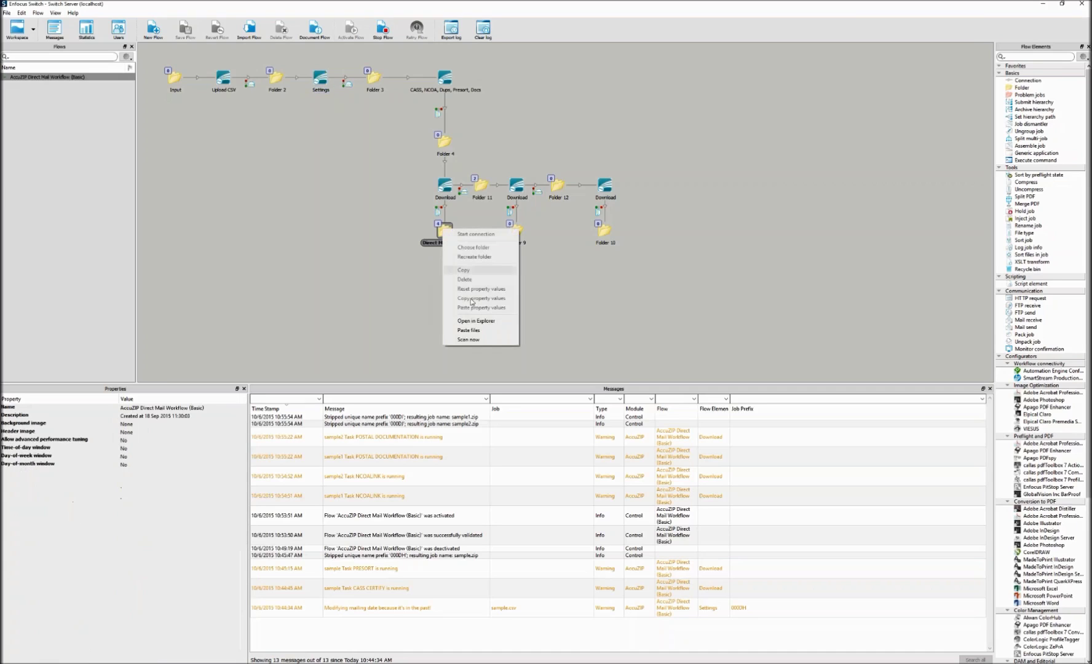
left_click(470, 316)
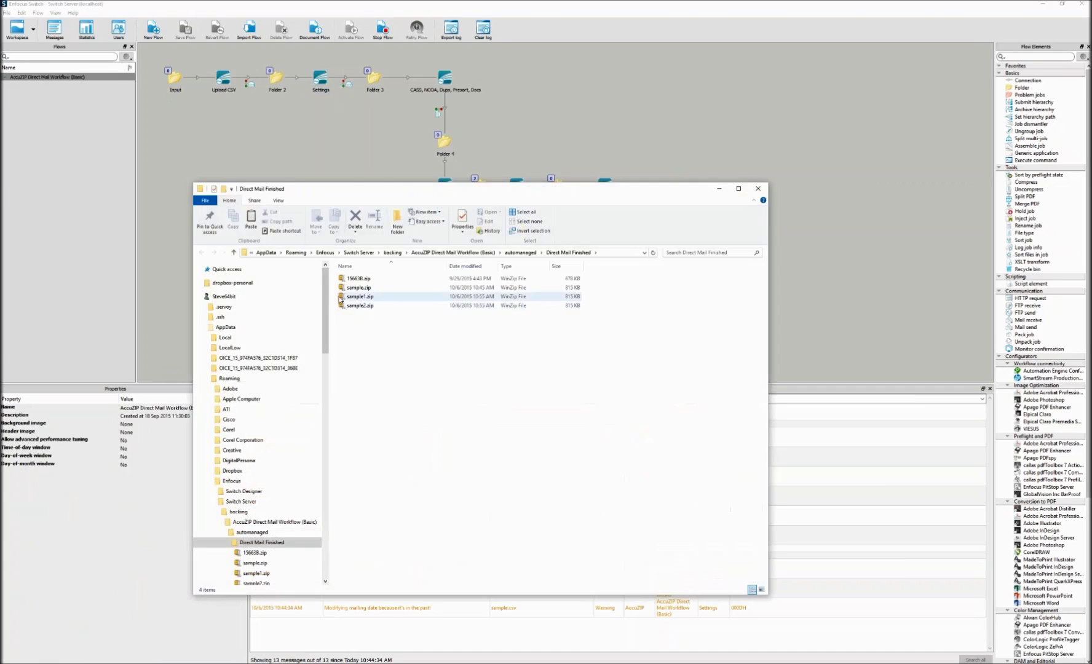
left_click(353, 297)
left_click(342, 309)
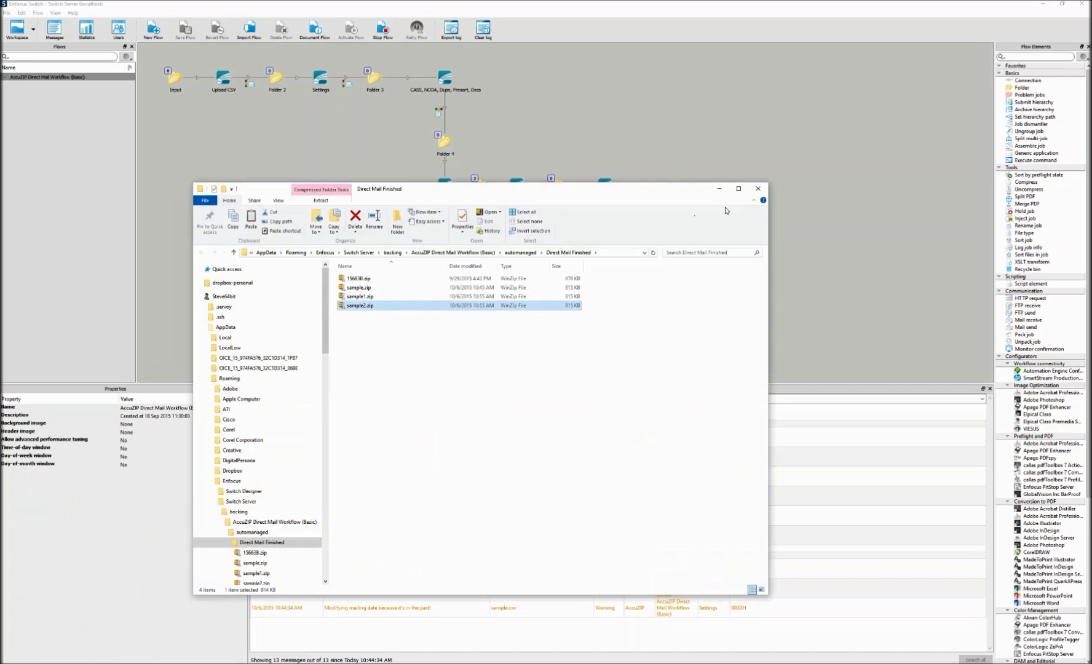
left_click(758, 189)
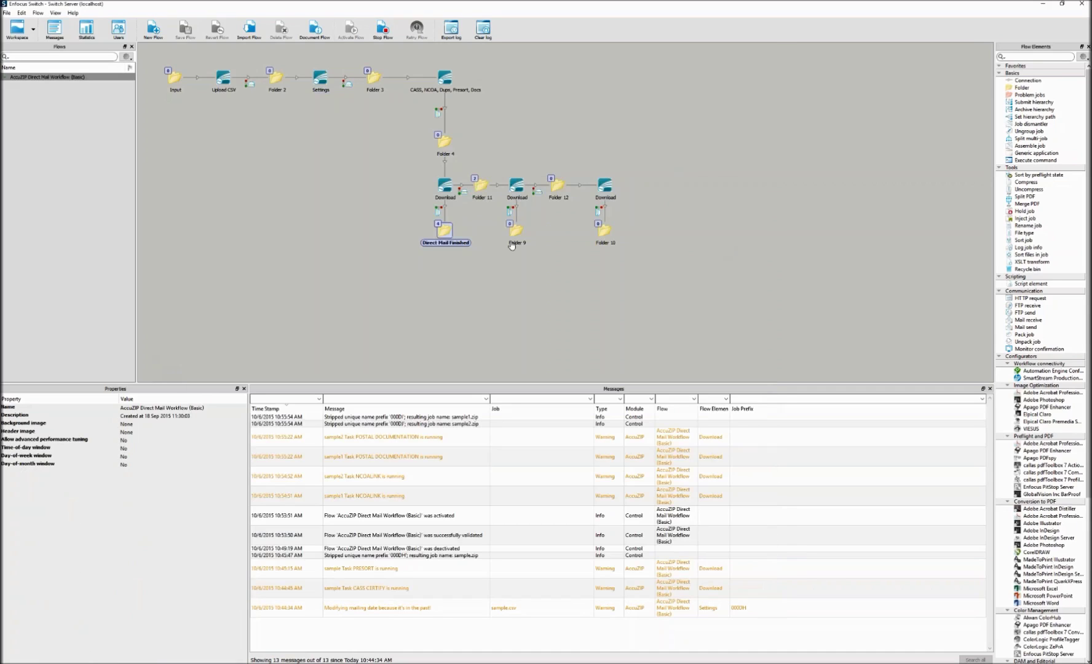
- View the middle Download element's properties and open sample1.csv from Folder 9's directory in EditPad Pro
left_click(516, 187)
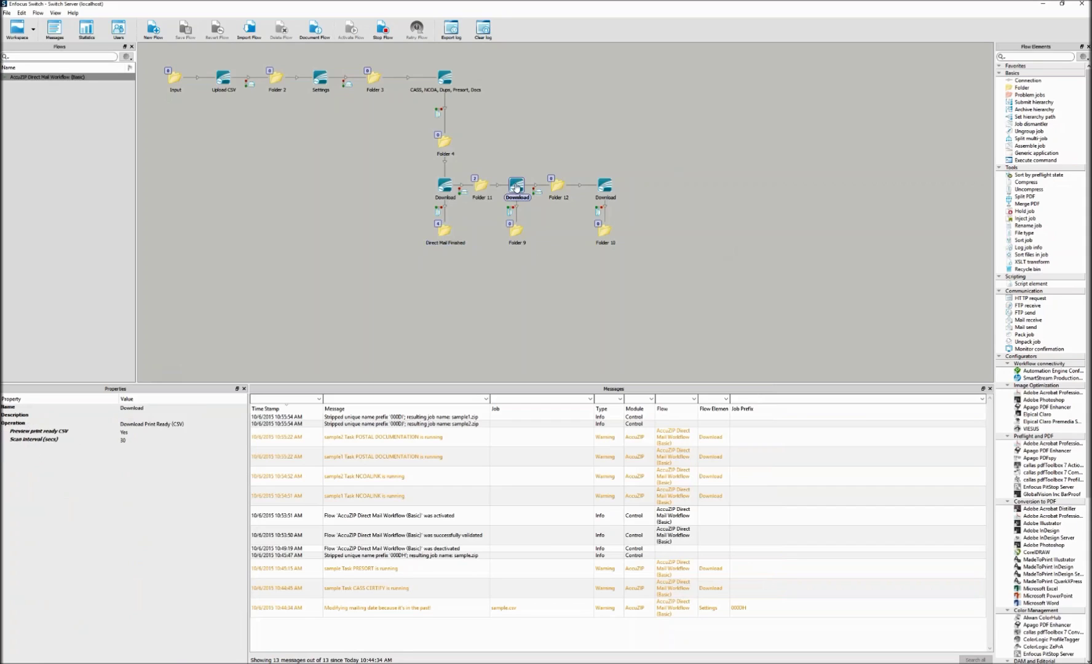
left_click(515, 234)
right_click(516, 234)
left_click(538, 324)
left_click(361, 289)
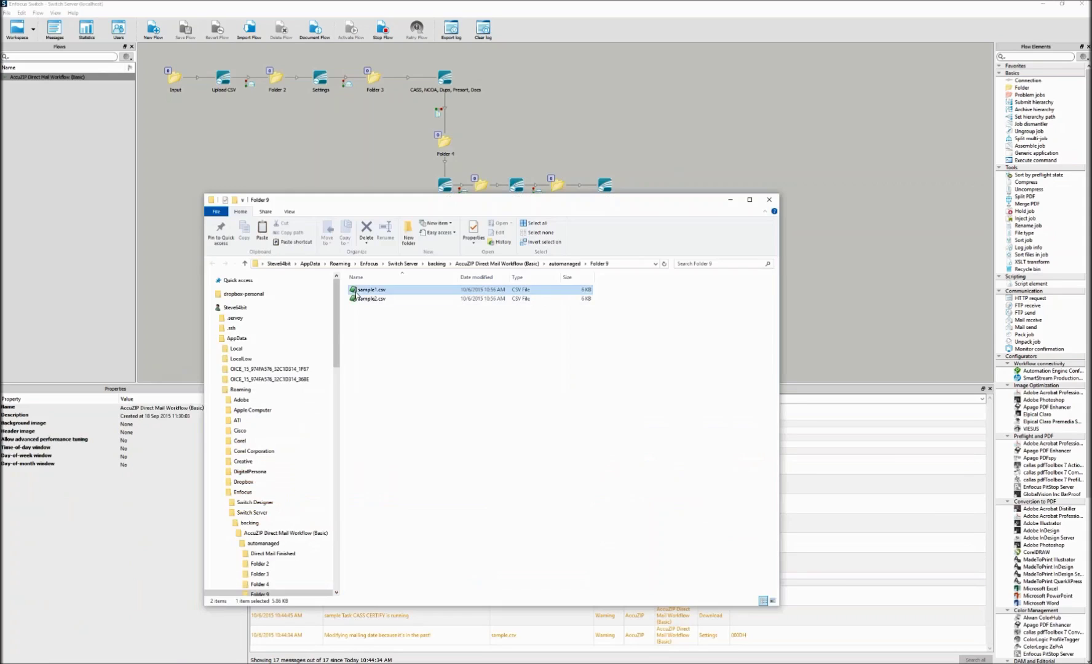
left_click(355, 303)
left_click(356, 292)
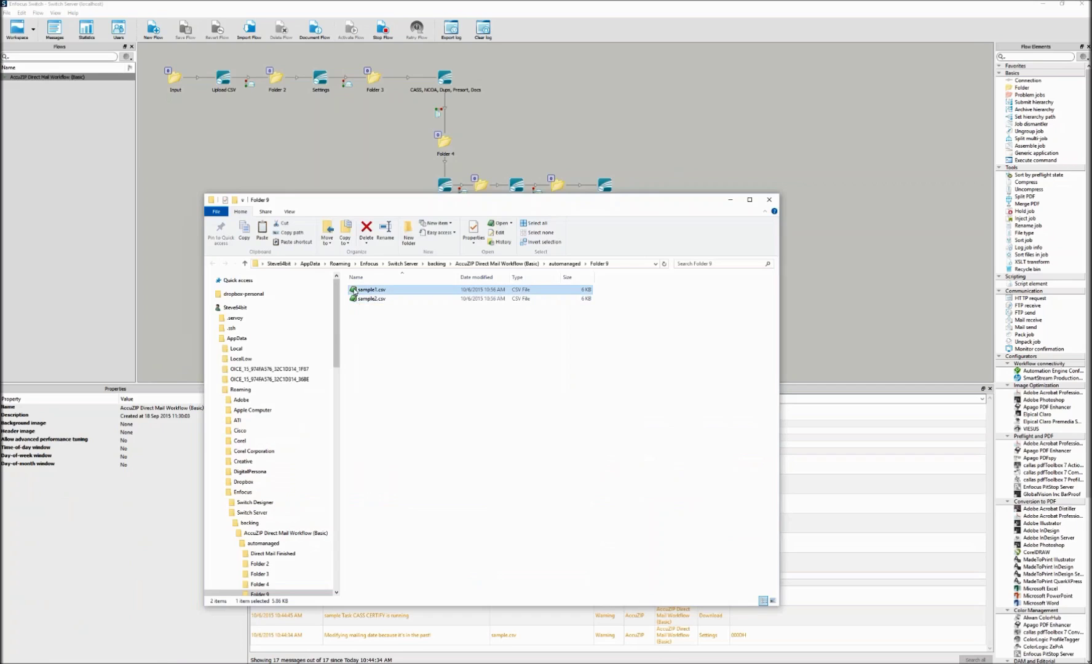
key("Return")
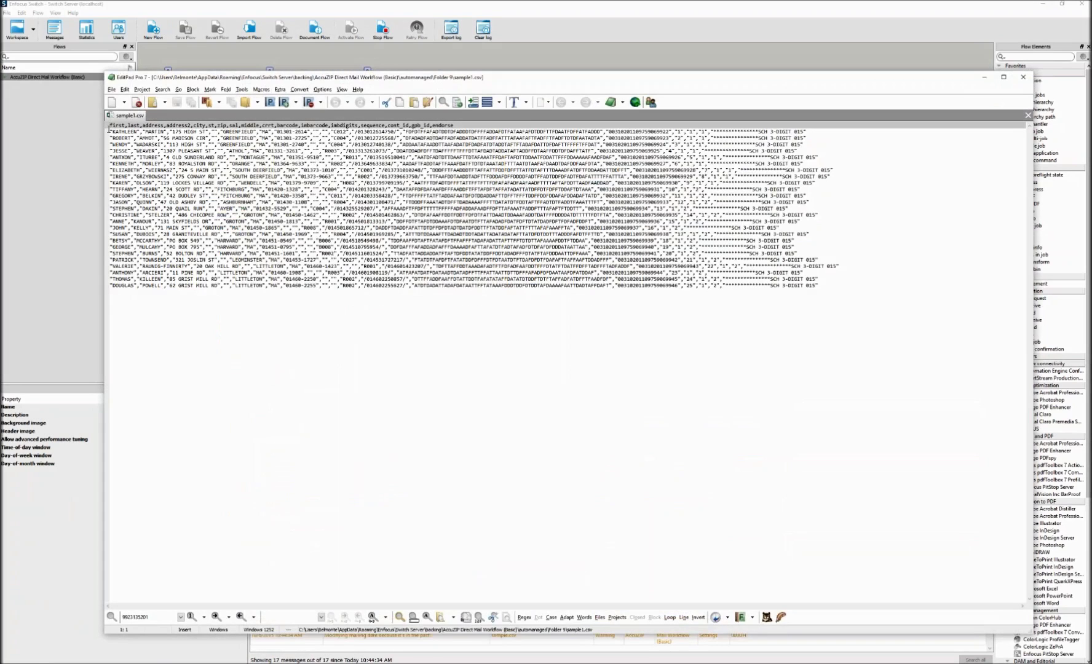
- Show line numbers in sample1.csv and highlight the final digits of the first record's IMb number
left_click(321, 90)
left_click(345, 122)
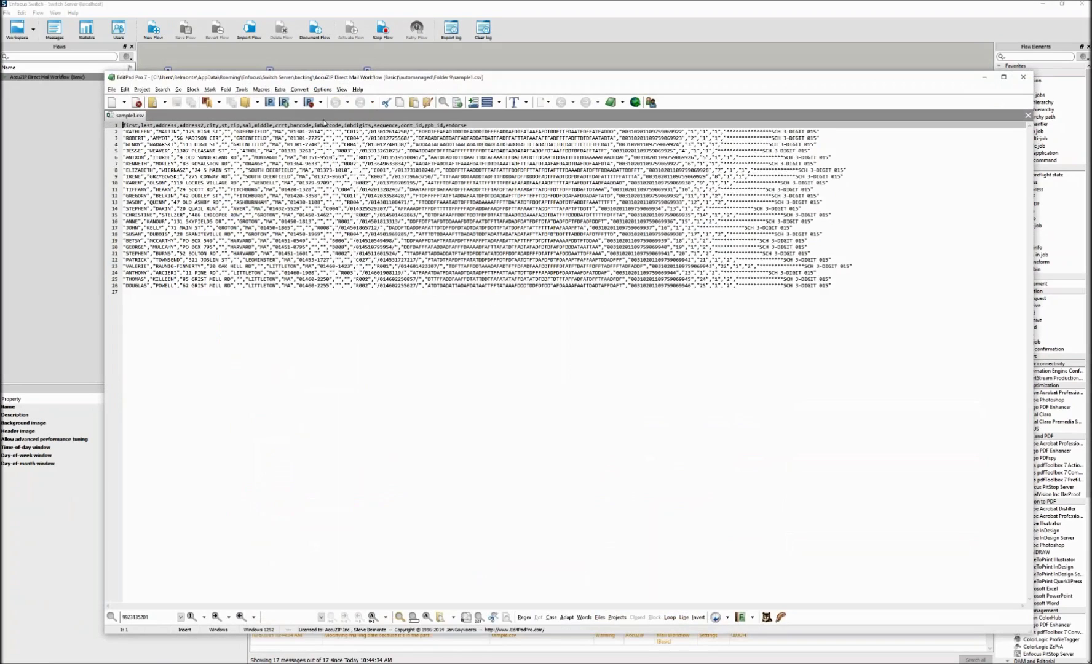
left_click_drag(682, 132, 669, 131)
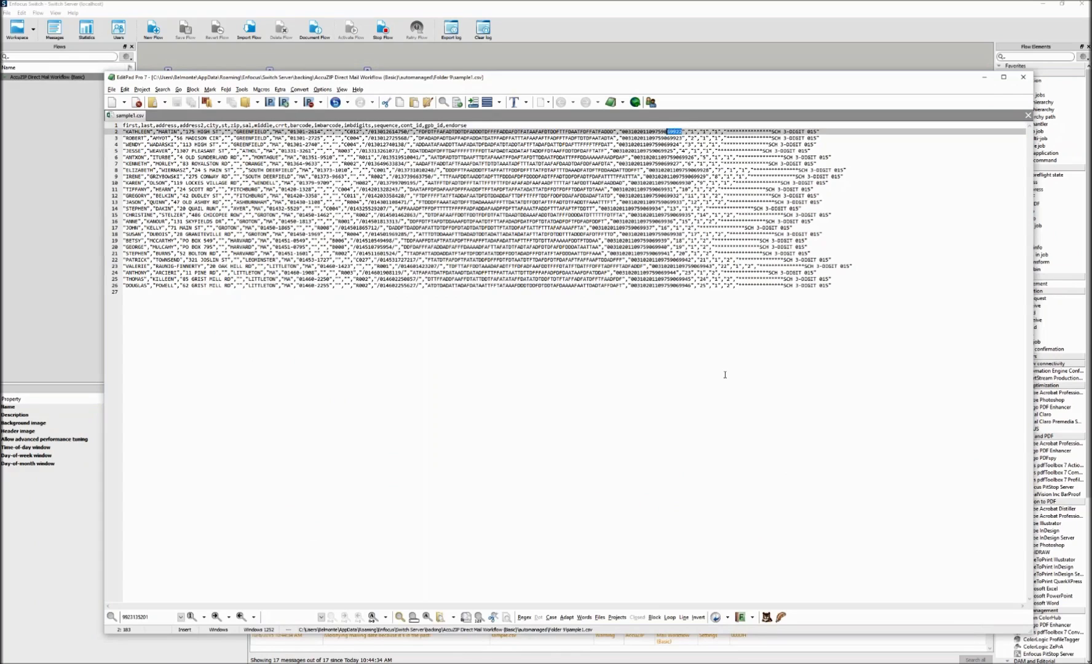
- Open sample2.csv and compare the final digits of its first record's IMb number with sample1.csv, closing the editor and folder window when done
key("ctrl+o")
double_click(404, 299)
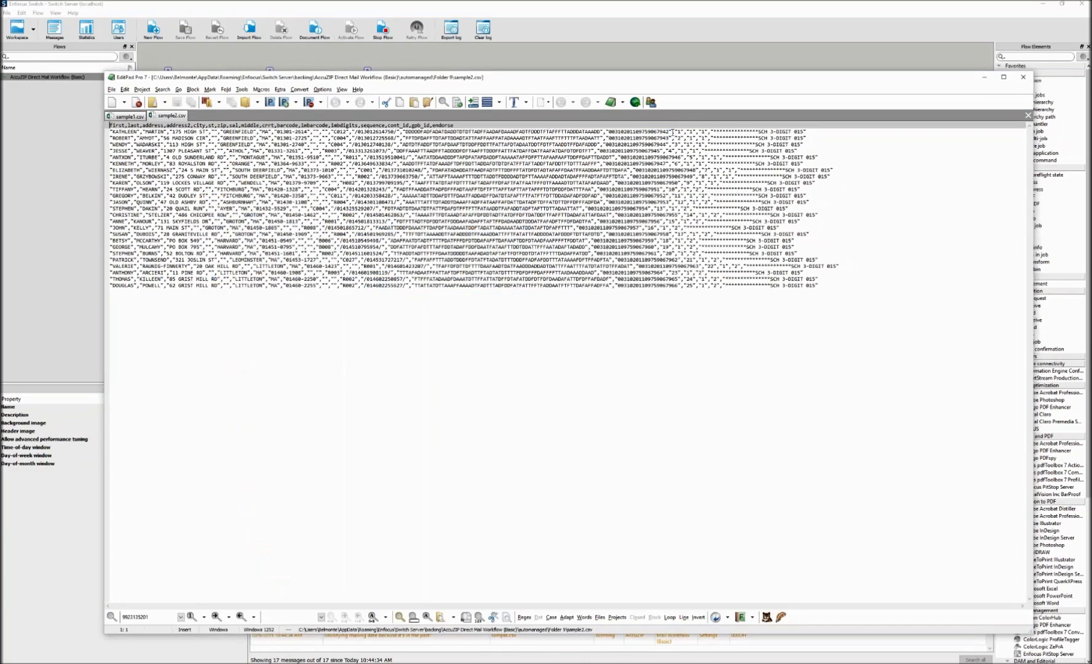
left_click_drag(671, 131, 654, 132)
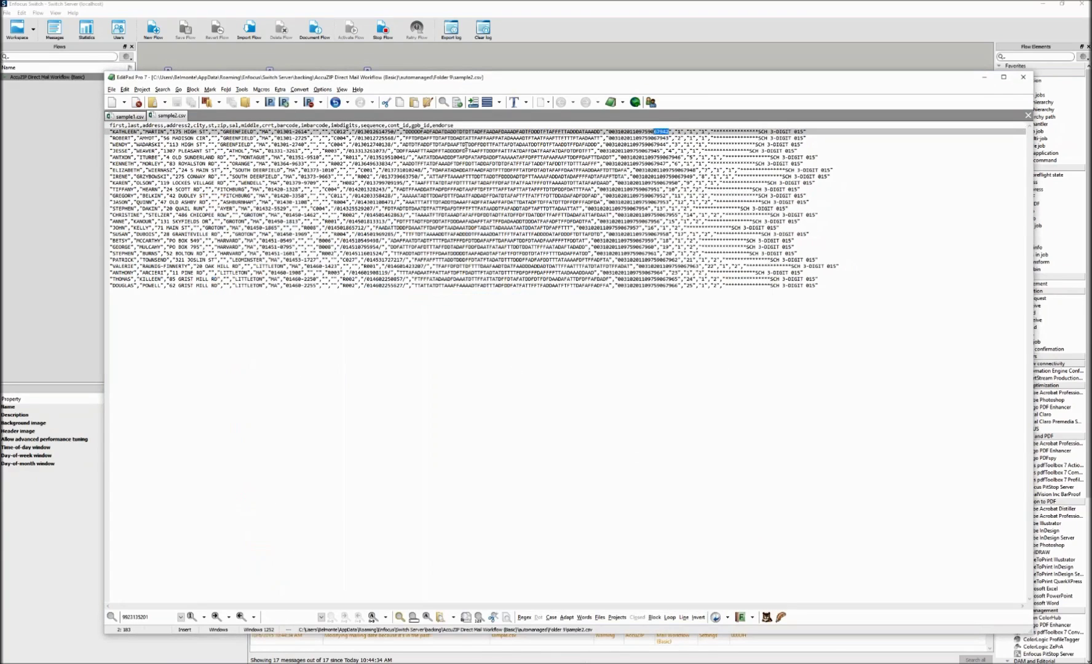
left_click(130, 116)
left_click(165, 117)
left_click(126, 116)
left_click(1024, 77)
left_click(769, 200)
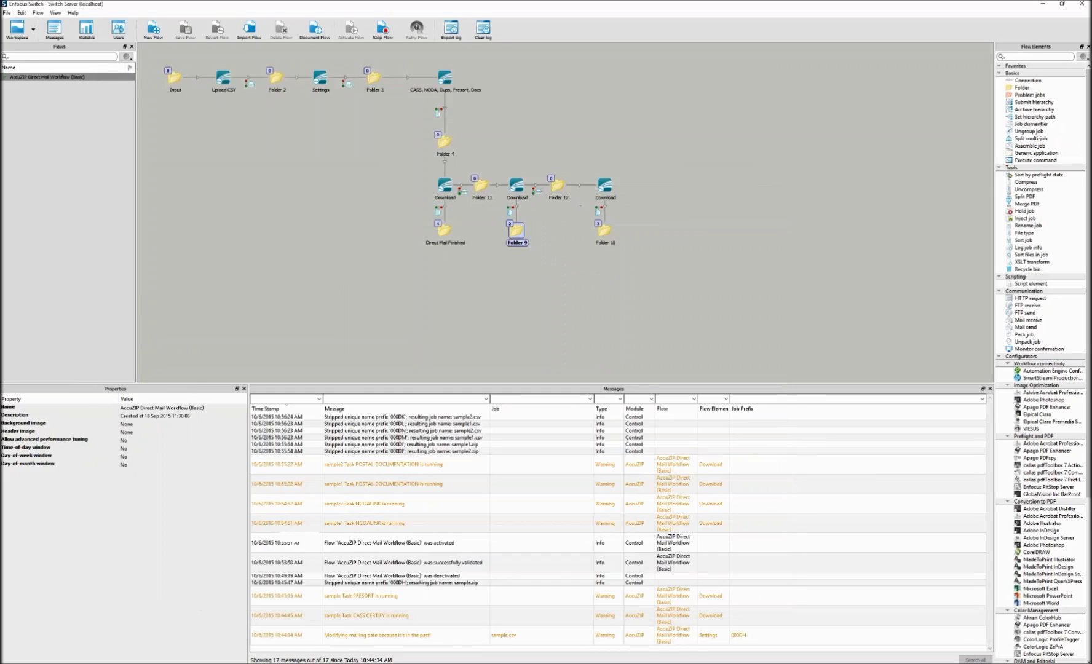
- View the third Download element's properties and open sample1.csv from Folder 10's directory
left_click(606, 232)
left_click(605, 184)
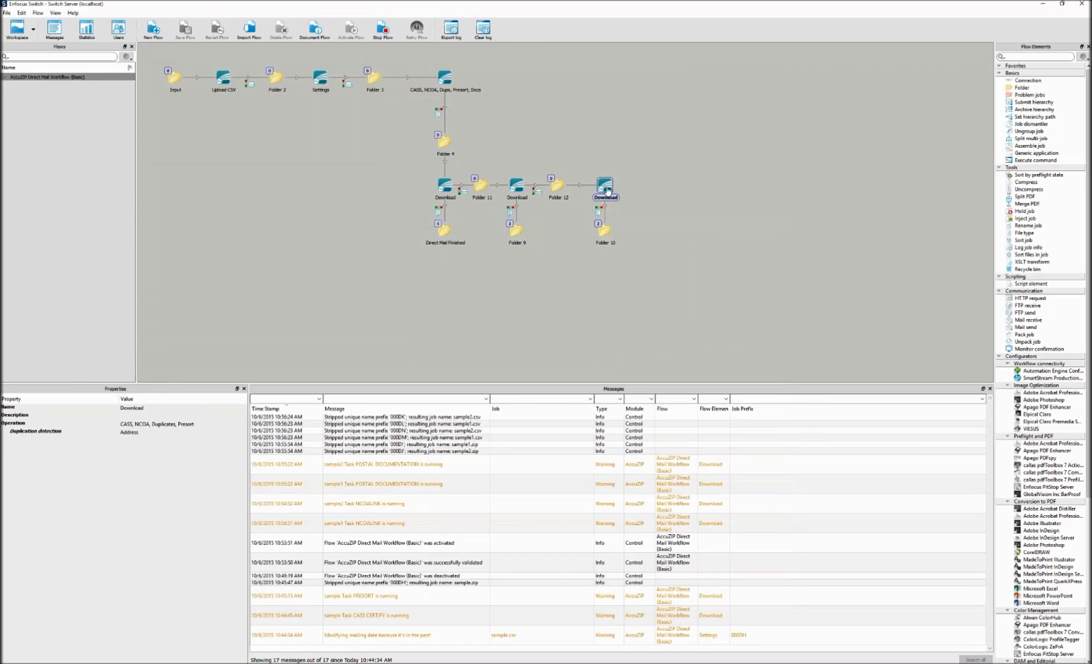
right_click(604, 231)
left_click(631, 311)
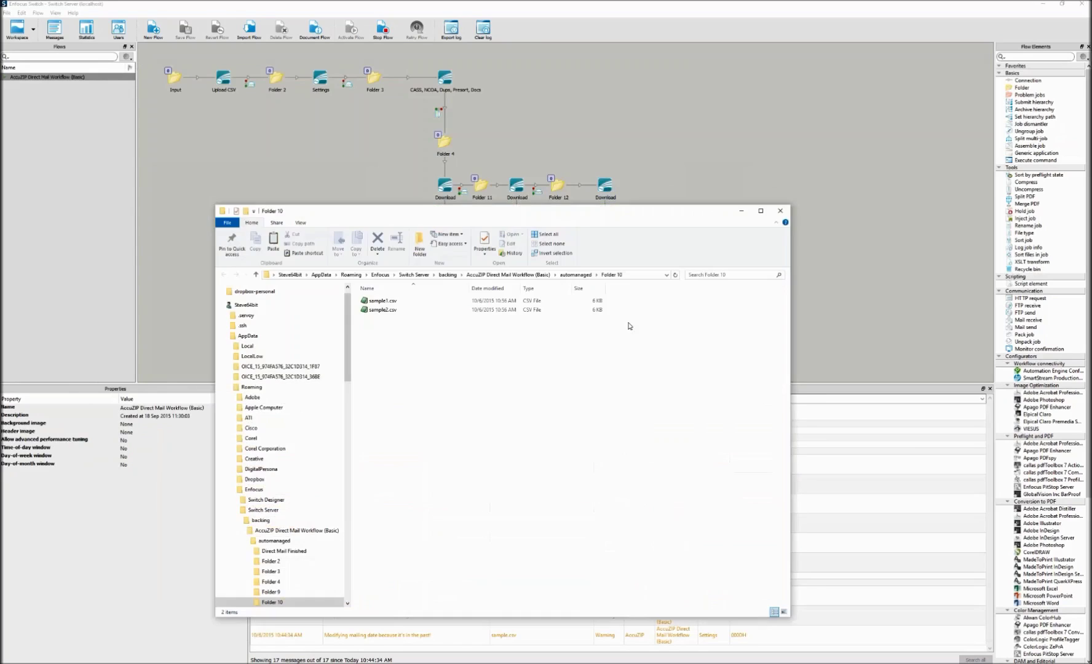
left_click(367, 303)
key("Return")
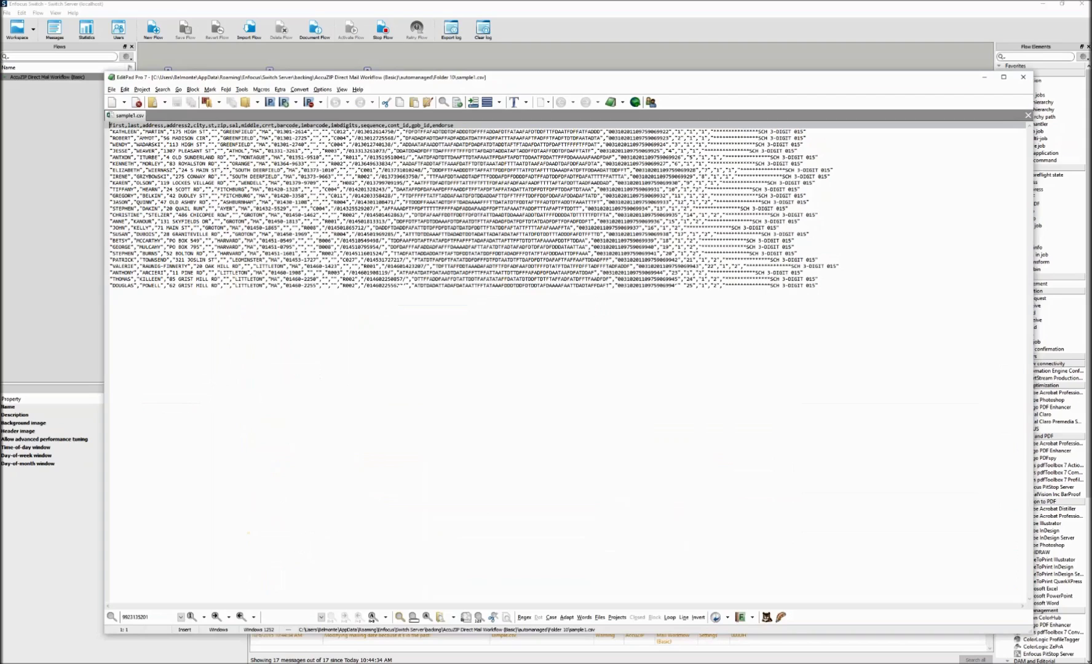
- Close sample1.csv and stop the AccuZIP Direct Mail Workflow (Basic) flow
left_click(1023, 77)
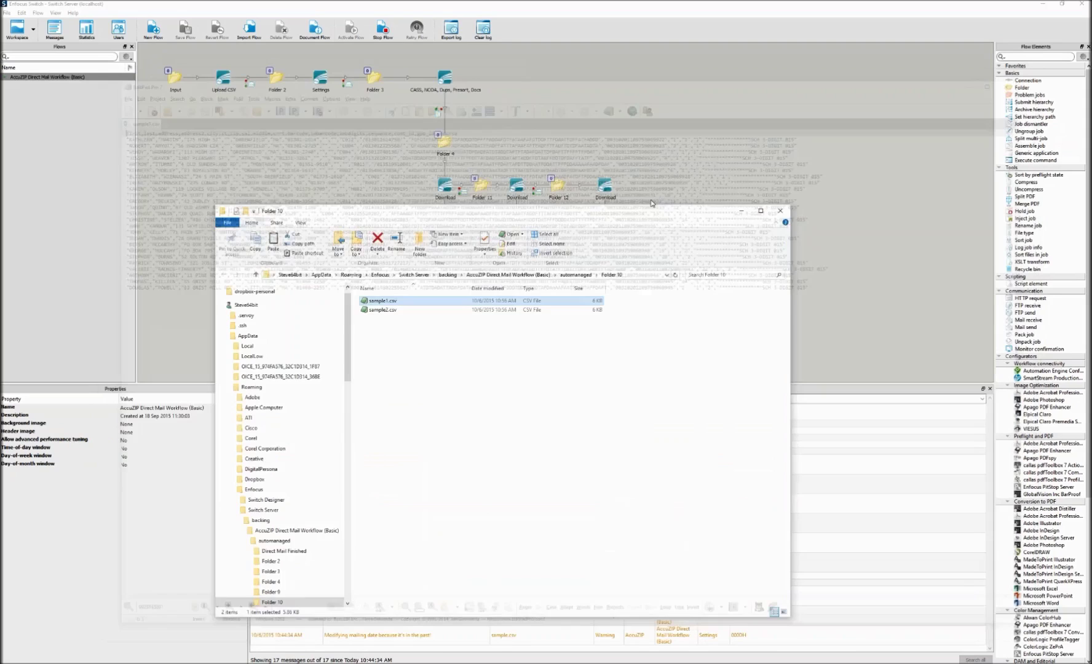
left_click(615, 194)
left_click(518, 193)
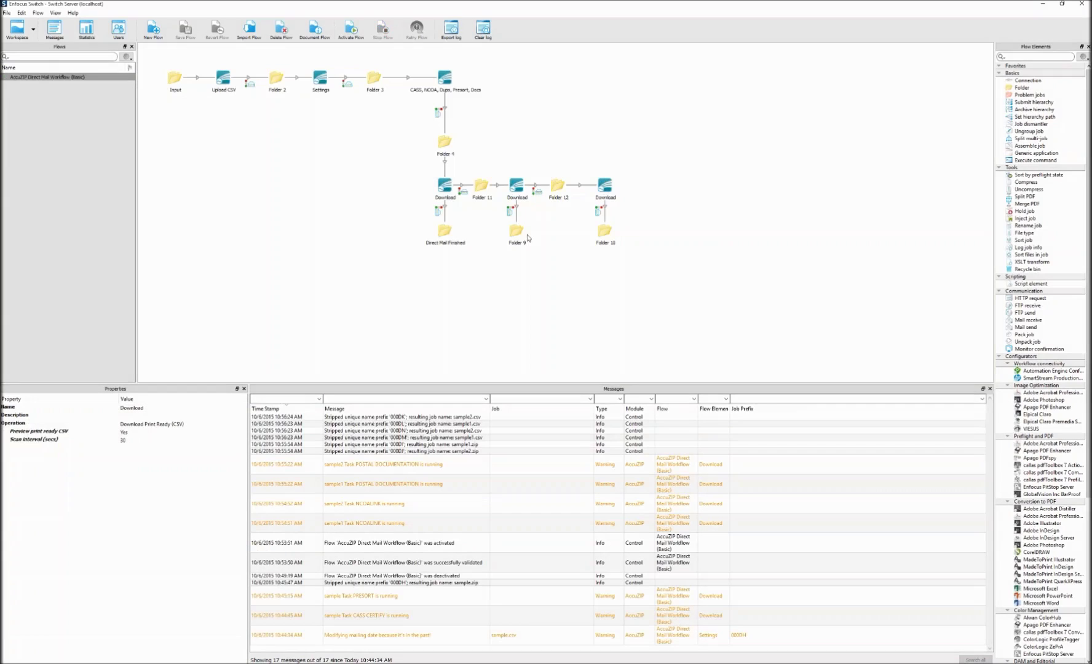
- View the properties of the Folder 10 and Direct Mail Finished output folders
left_click(605, 232)
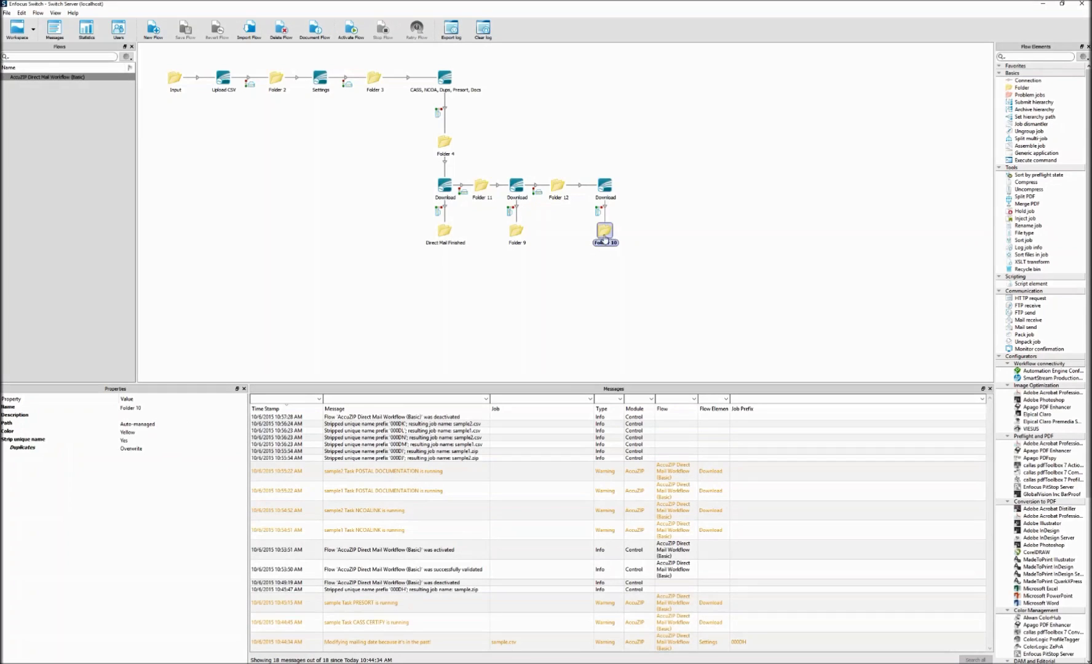
left_click(628, 234)
left_click_drag(831, 264, 935, 291)
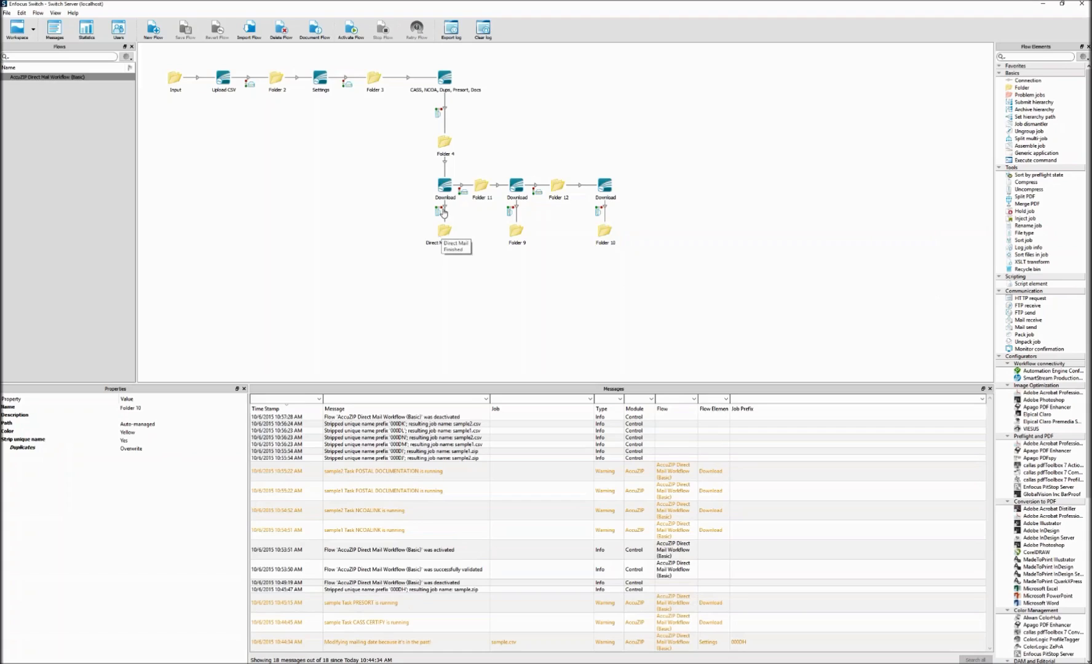
left_click(442, 236)
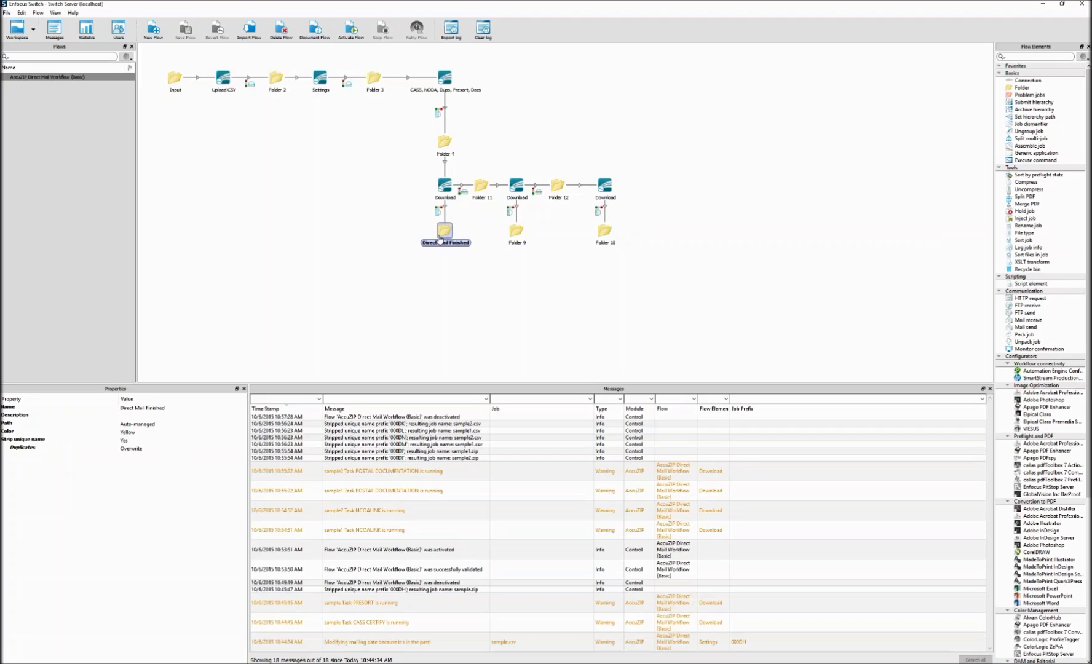
- Set the third Download element's operation to Download USPS Documentation (PDF)
left_click(605, 186)
left_click(191, 428)
left_click(205, 487)
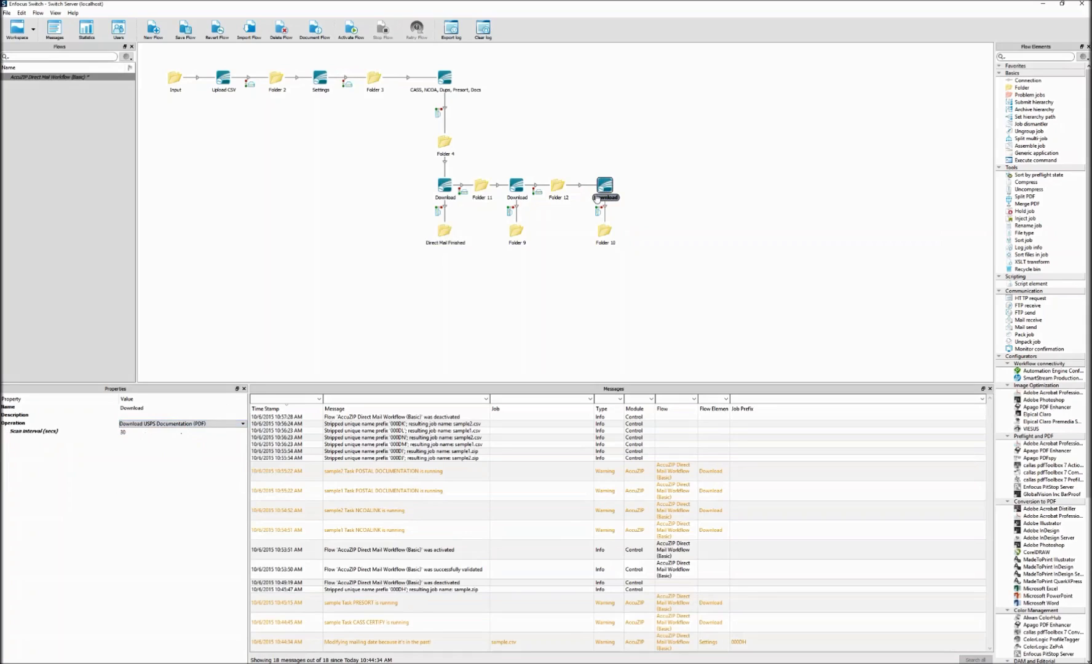
left_click(602, 233)
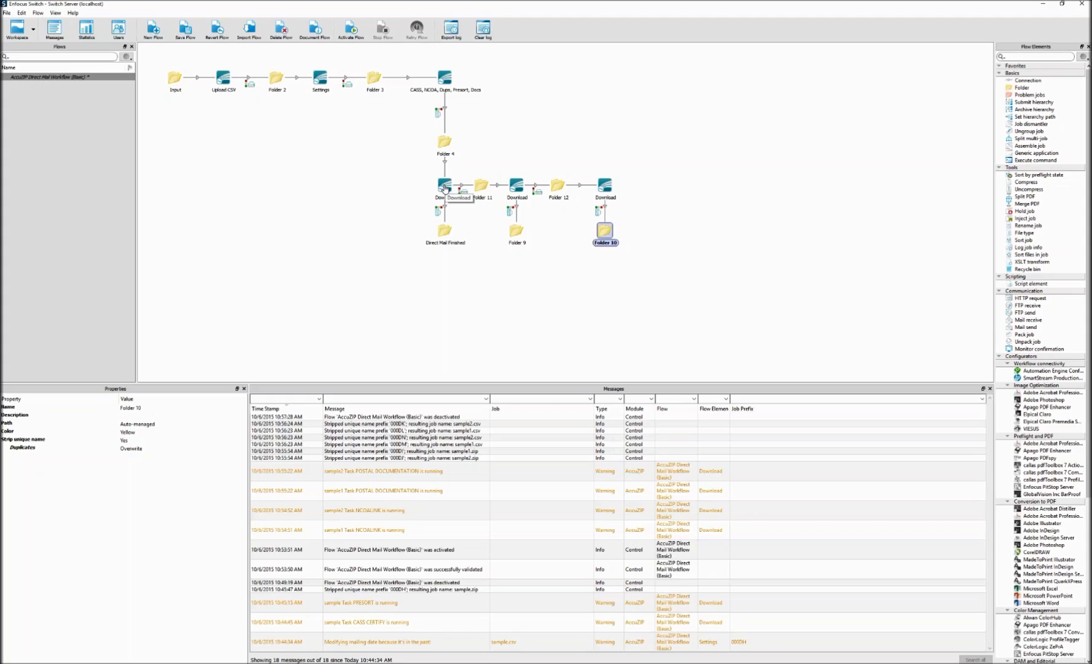
- Add an Uncompress element below the Direct Mail Finished folder and connect the folder to it
left_click(445, 231)
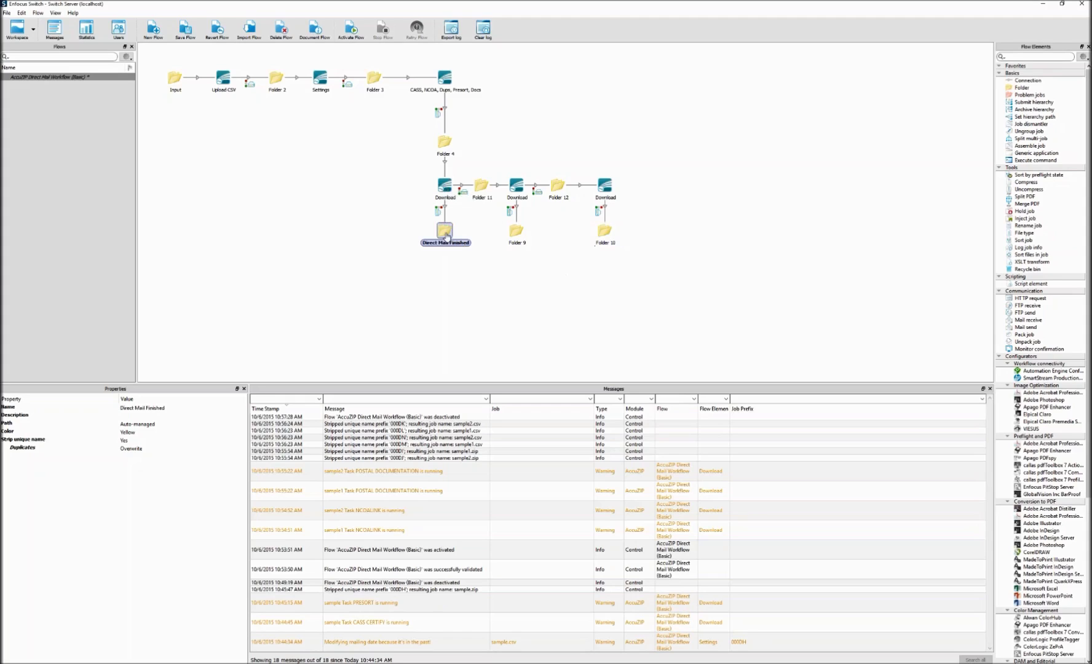
left_click_drag(1022, 88, 444, 278)
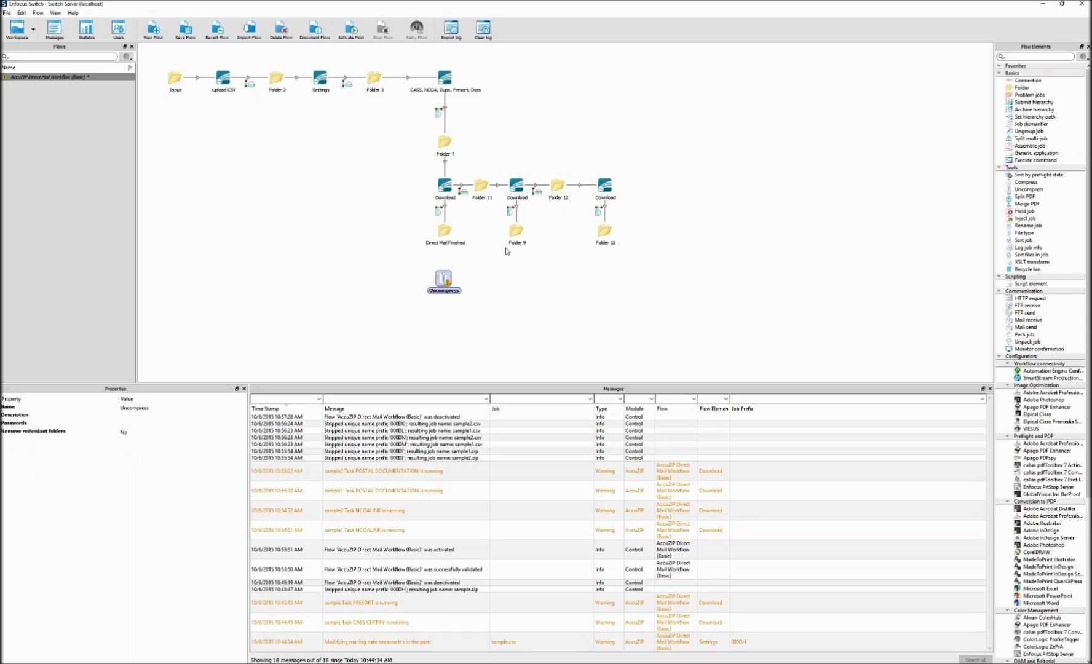
left_click(454, 239)
left_click_drag(446, 273, 444, 279)
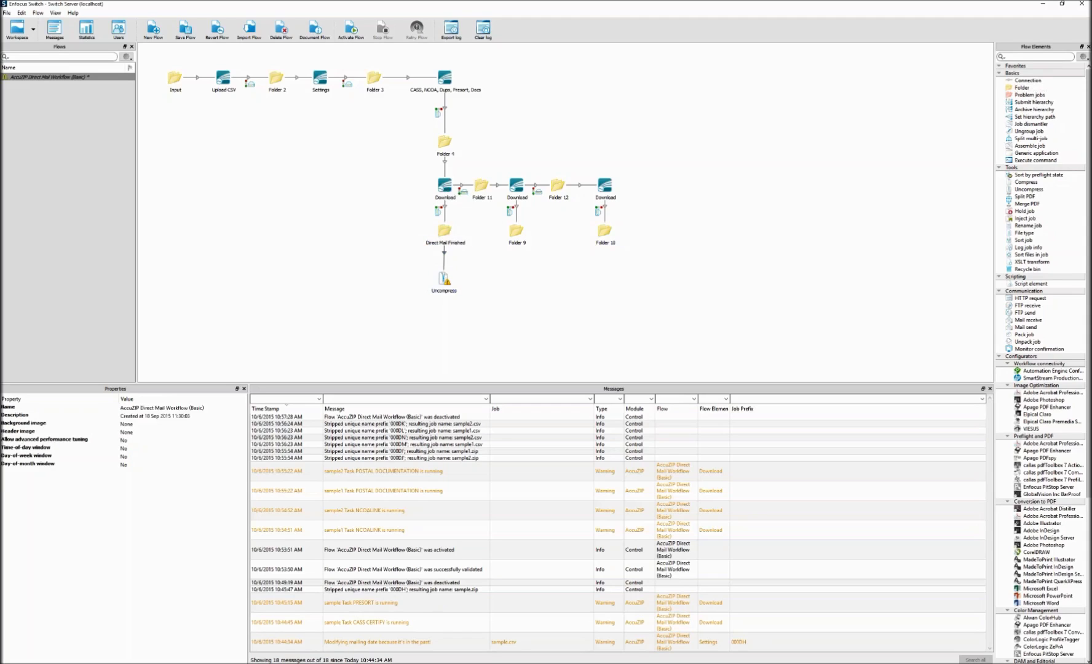
- Add a new folder beside the Uncompress element and connect Uncompress to it
left_click(444, 282)
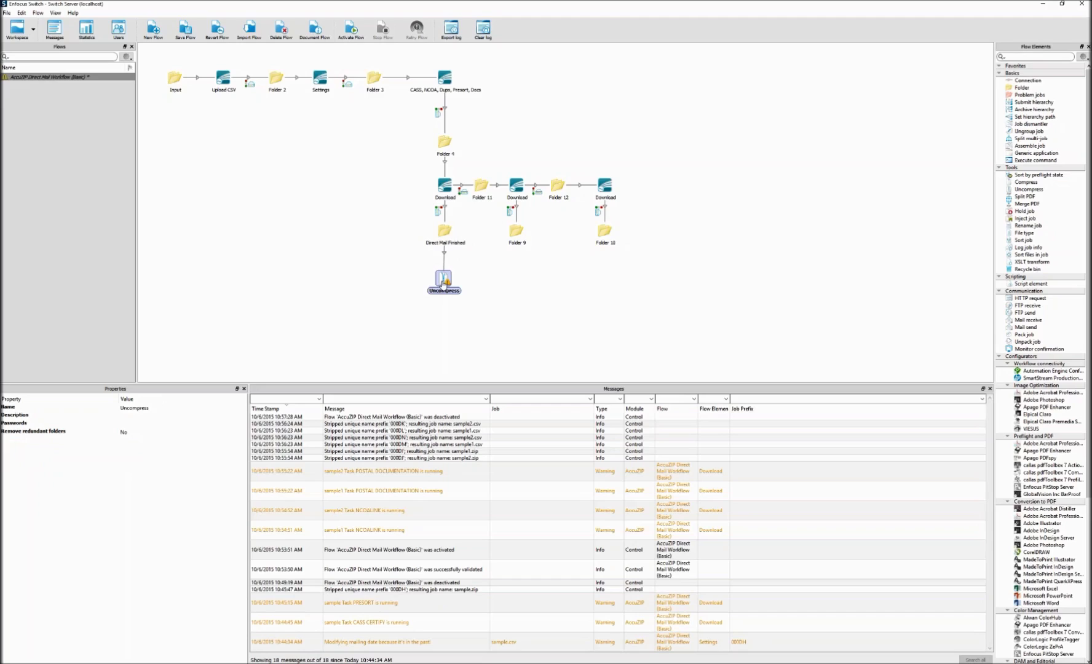
left_click_drag(1023, 88, 510, 277)
left_click_drag(444, 280, 519, 286)
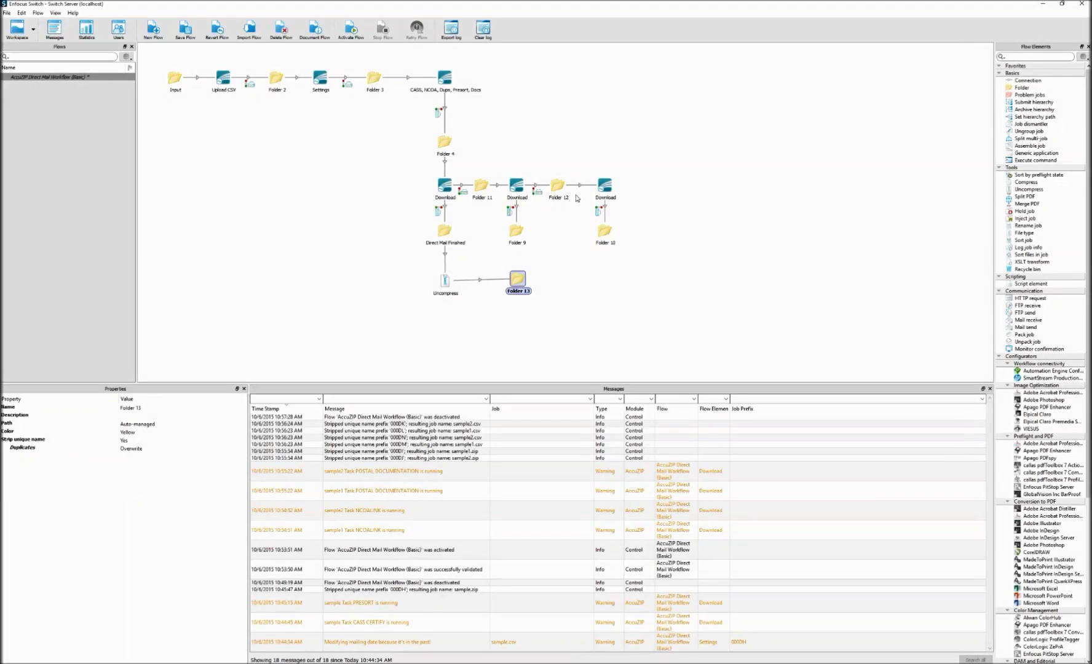
- Review the operation configured in each of the three Download elements
left_click(445, 188)
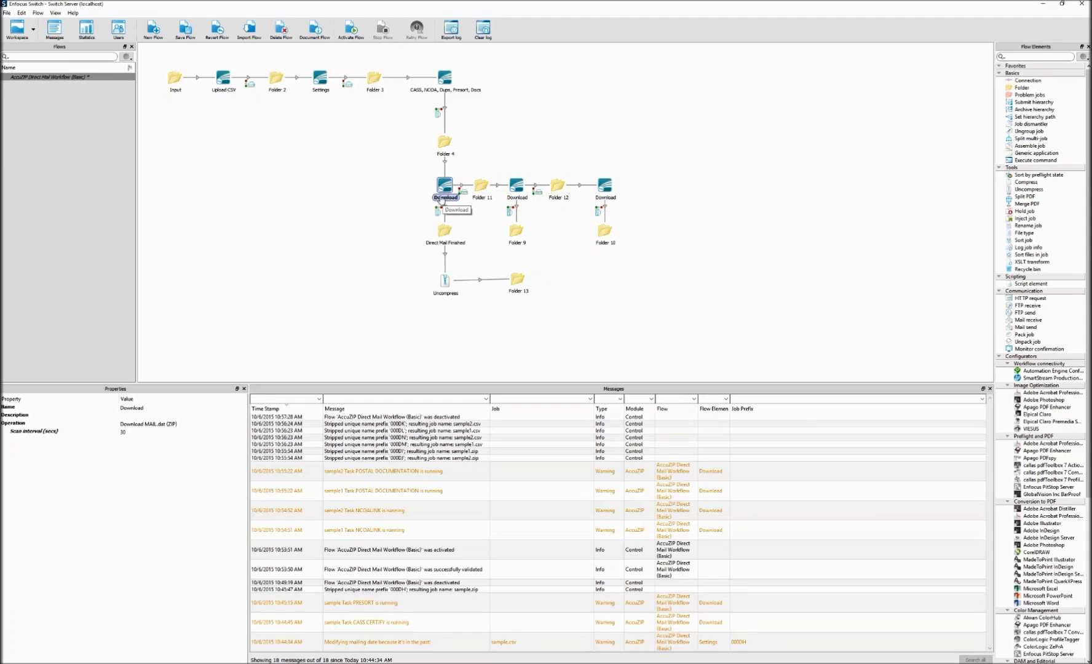
left_click(518, 187)
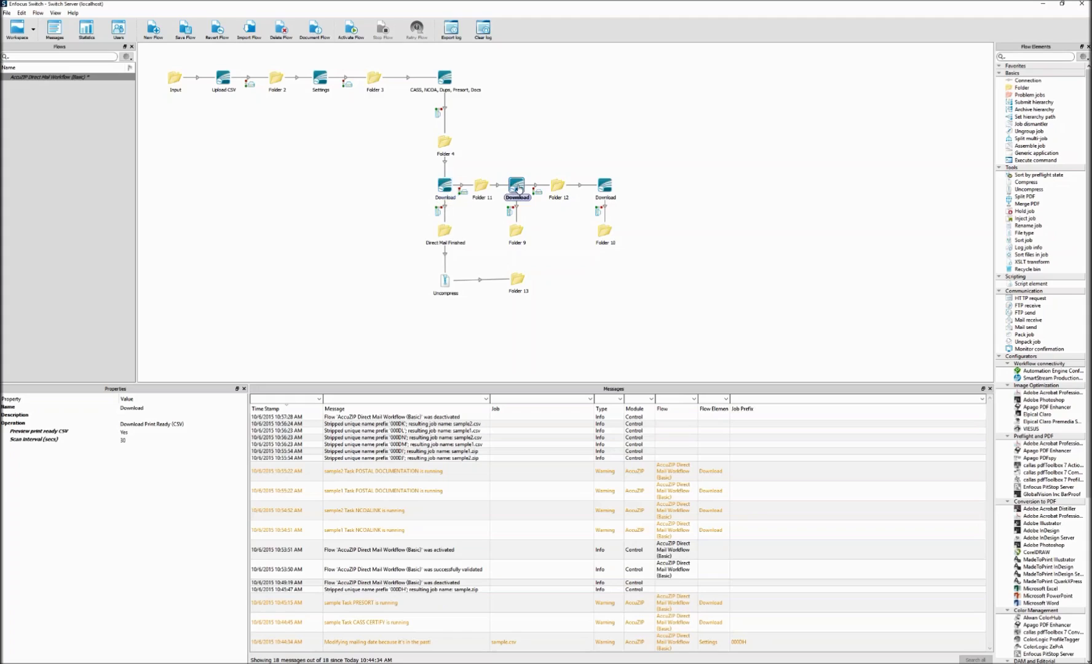
left_click(605, 188)
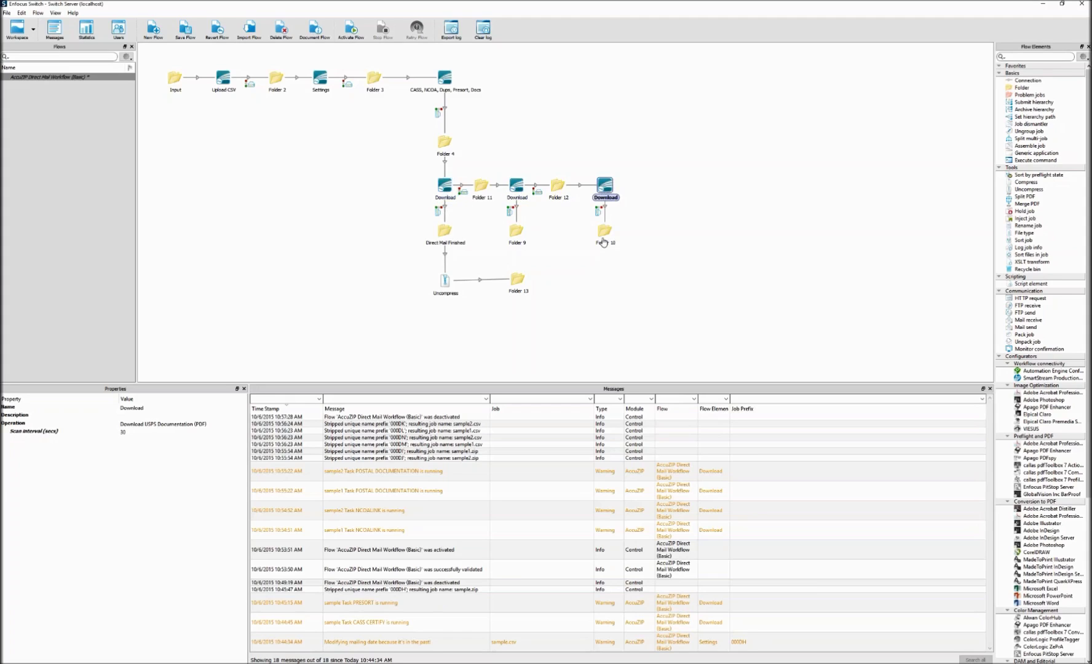
- Even out the spacing and alignment of the Download elements and their folders on the flow canvas
left_click(609, 262)
left_click_drag(561, 302, 434, 282)
key("ctrl+z")
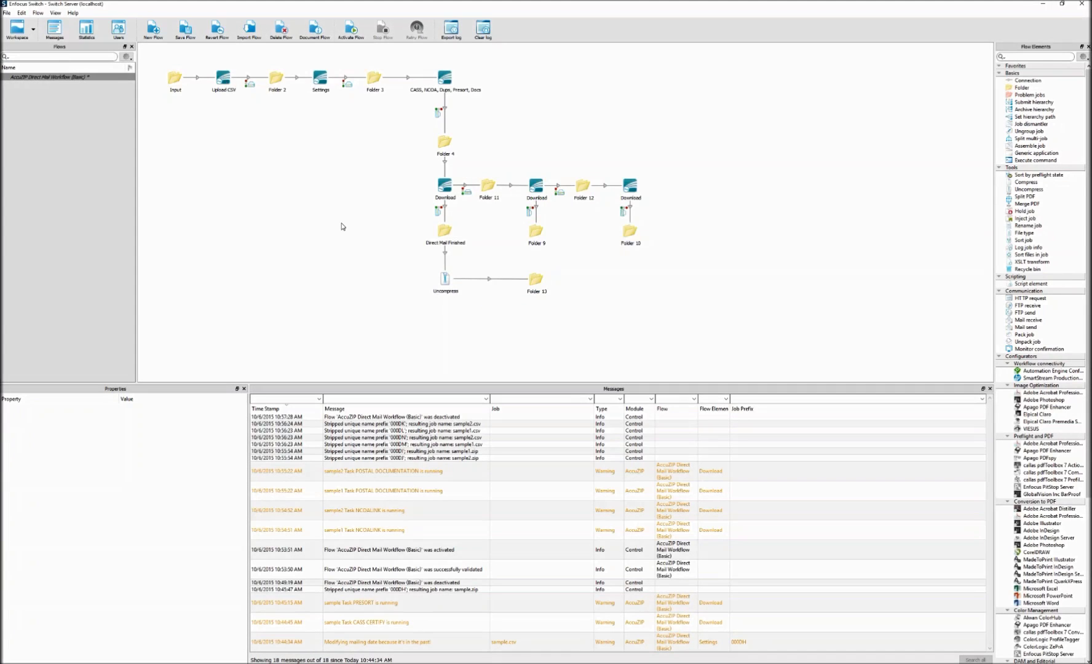
- View the properties of the Upload CSV and Settings elements, resizing the properties area to suit the values
left_click(223, 80)
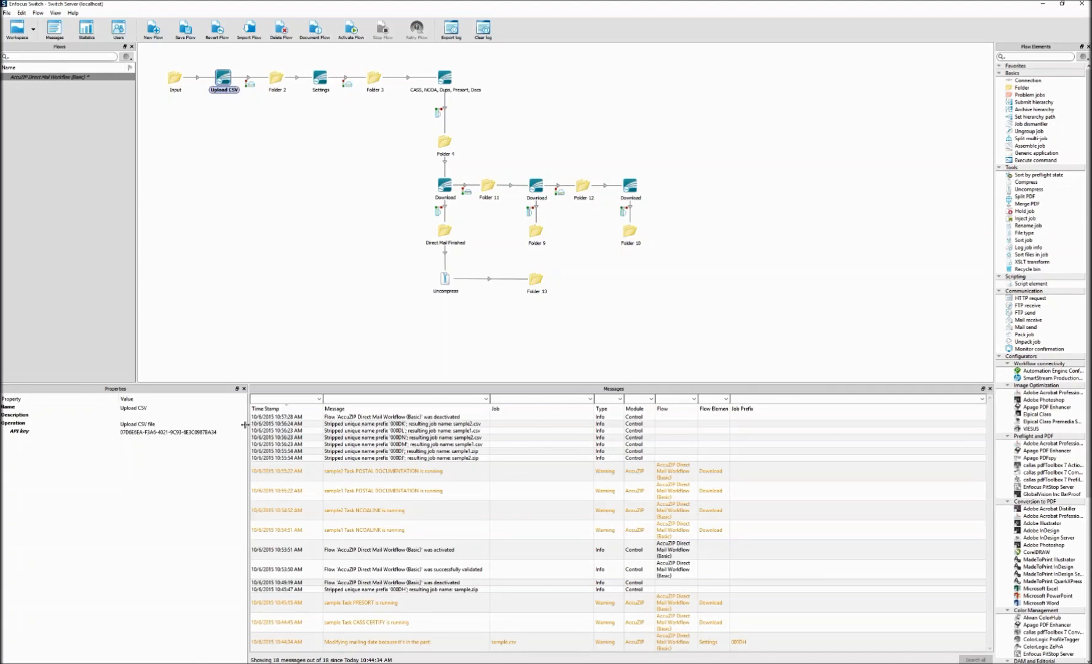
left_click_drag(247, 425, 176, 425)
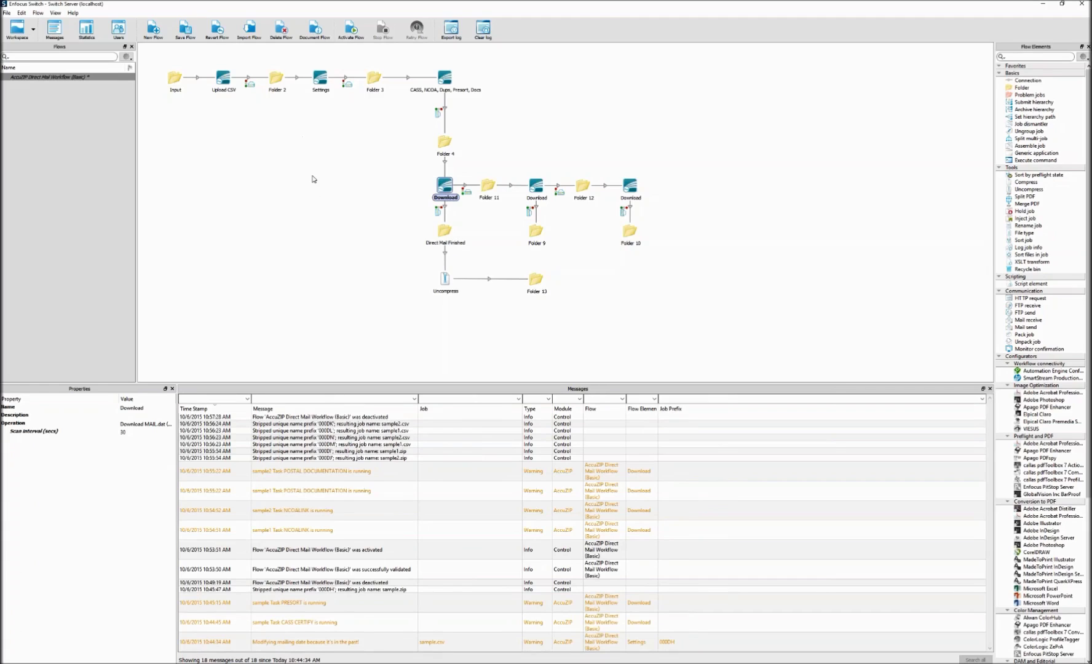
left_click(222, 85)
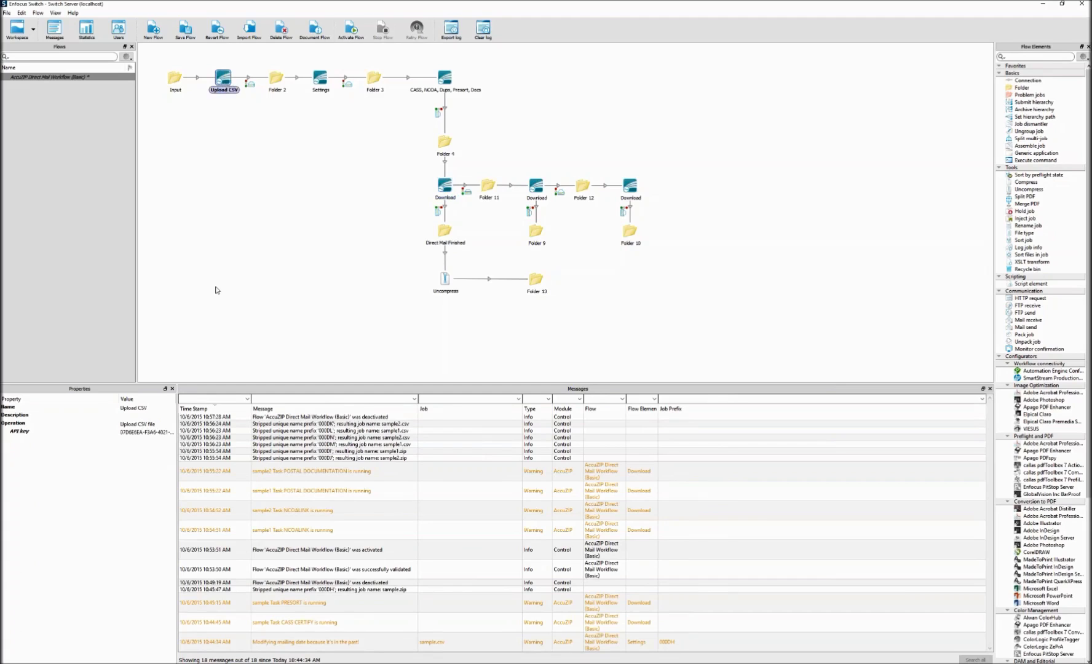
left_click(321, 83)
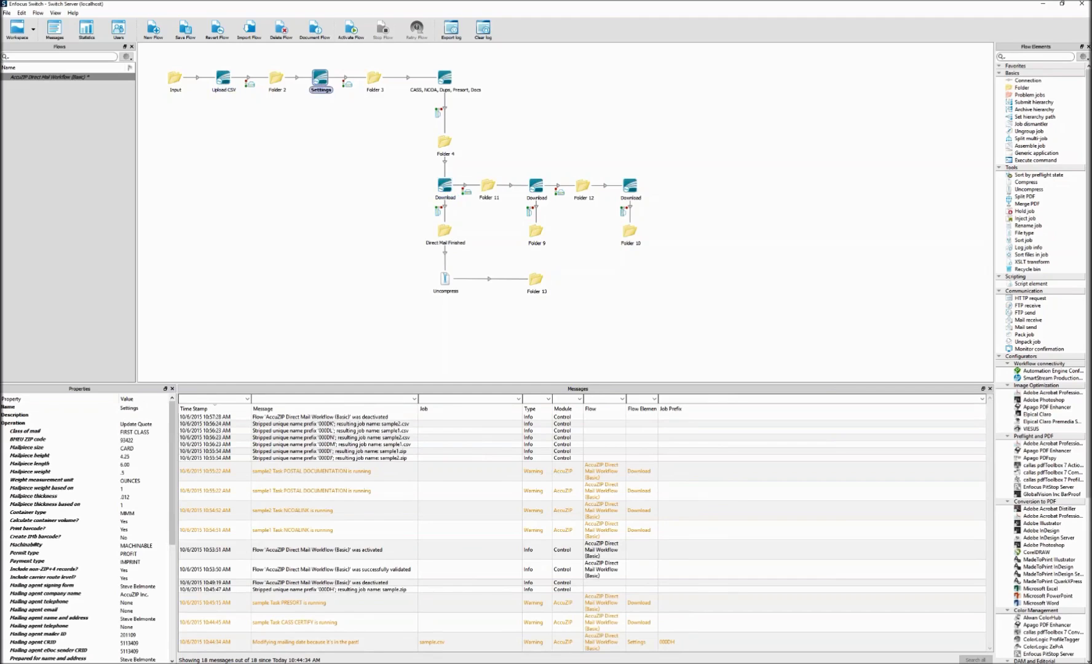
left_click_drag(218, 400, 255, 399)
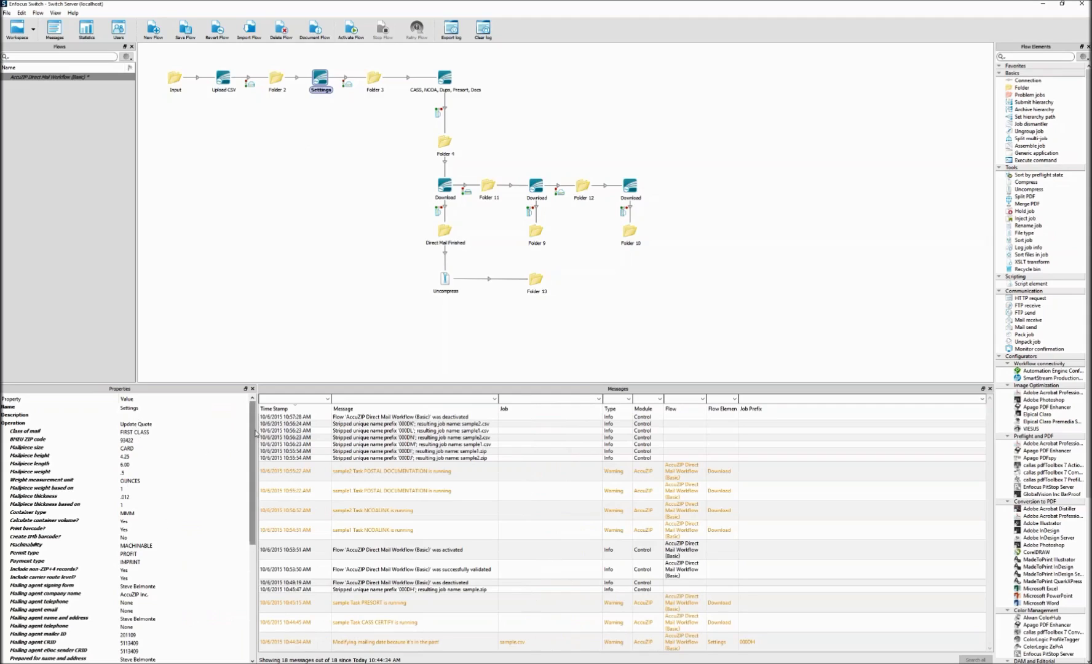
- Reset the Settings element's property values and set its operation to Update Quote
right_click(325, 73)
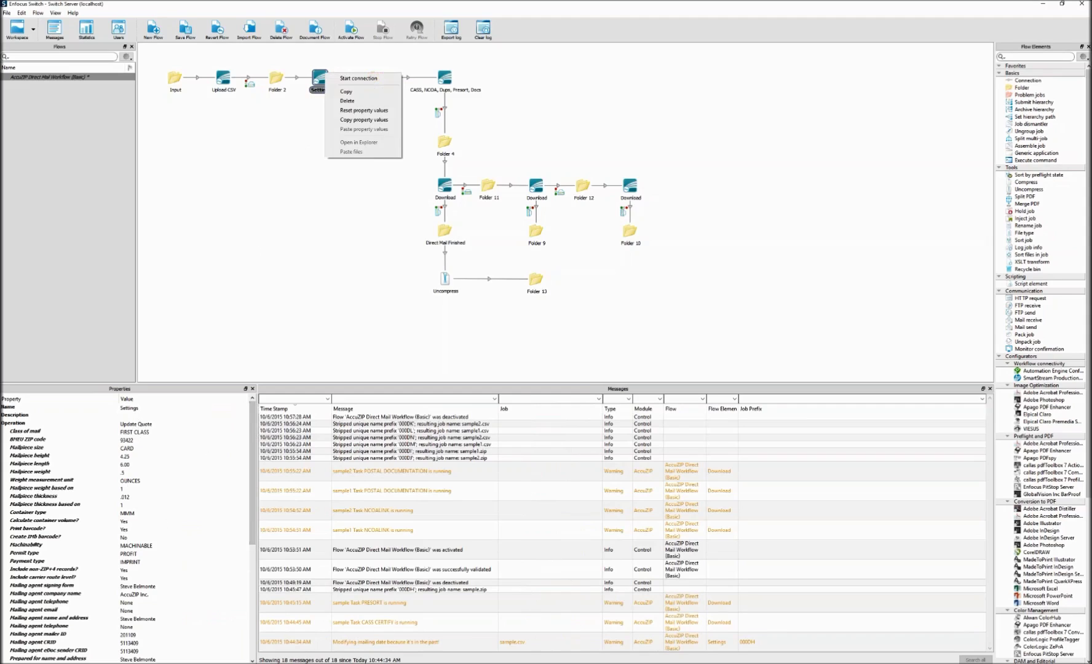
left_click(363, 119)
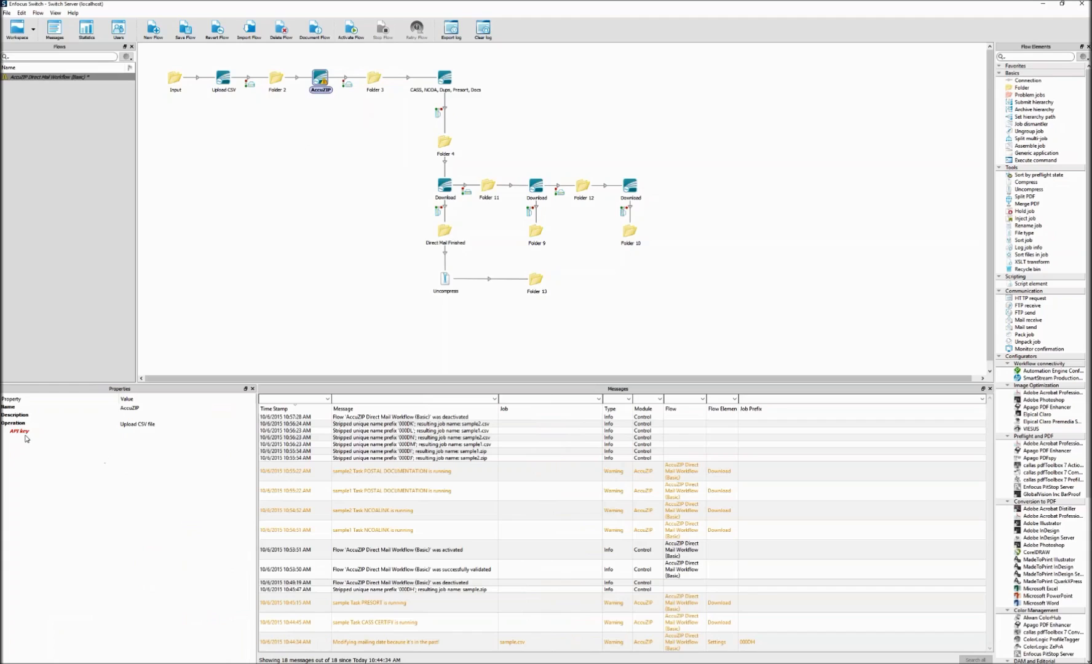
left_click(145, 424)
left_click(148, 423)
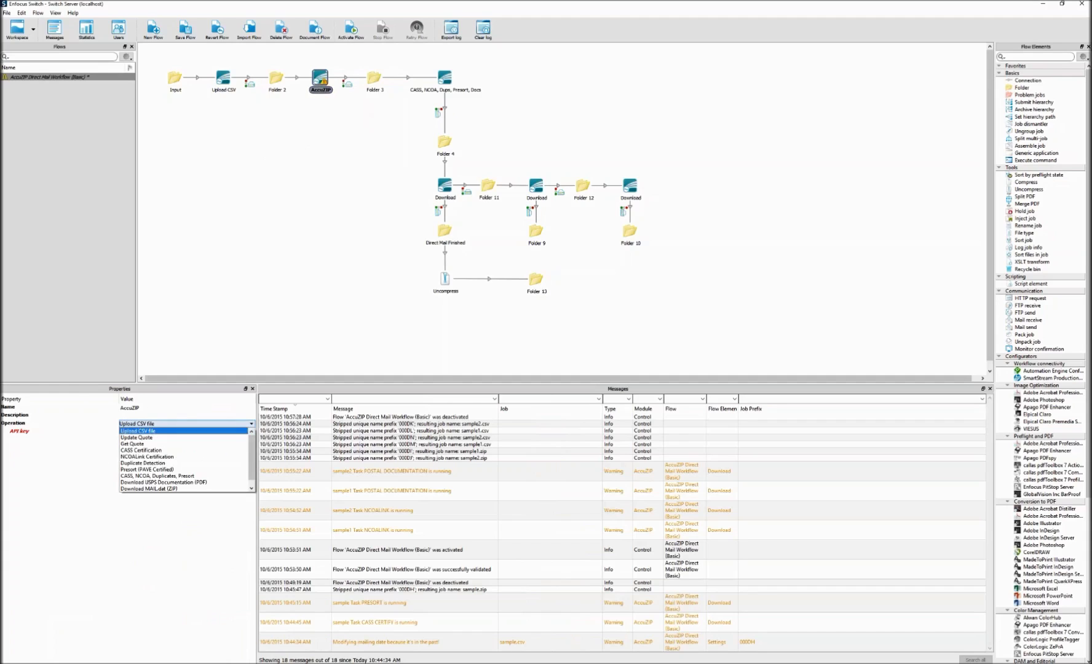
left_click(160, 442)
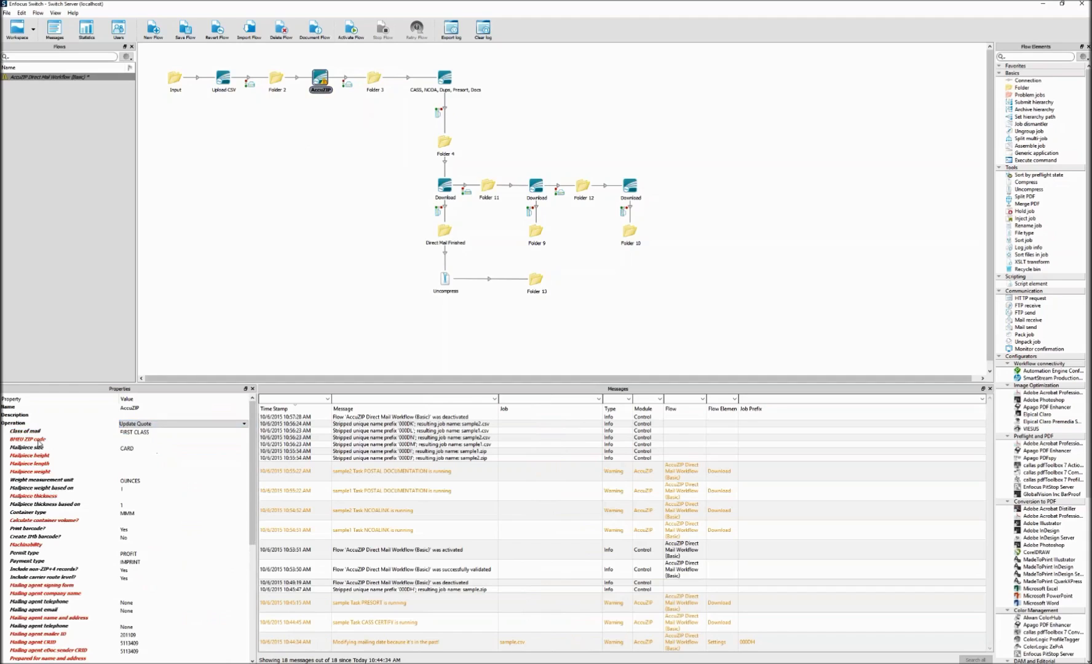
- Examine the Update Quote properties from Class of mail to JSON object file, including the required ones and their descriptions
mouse_move(39, 444)
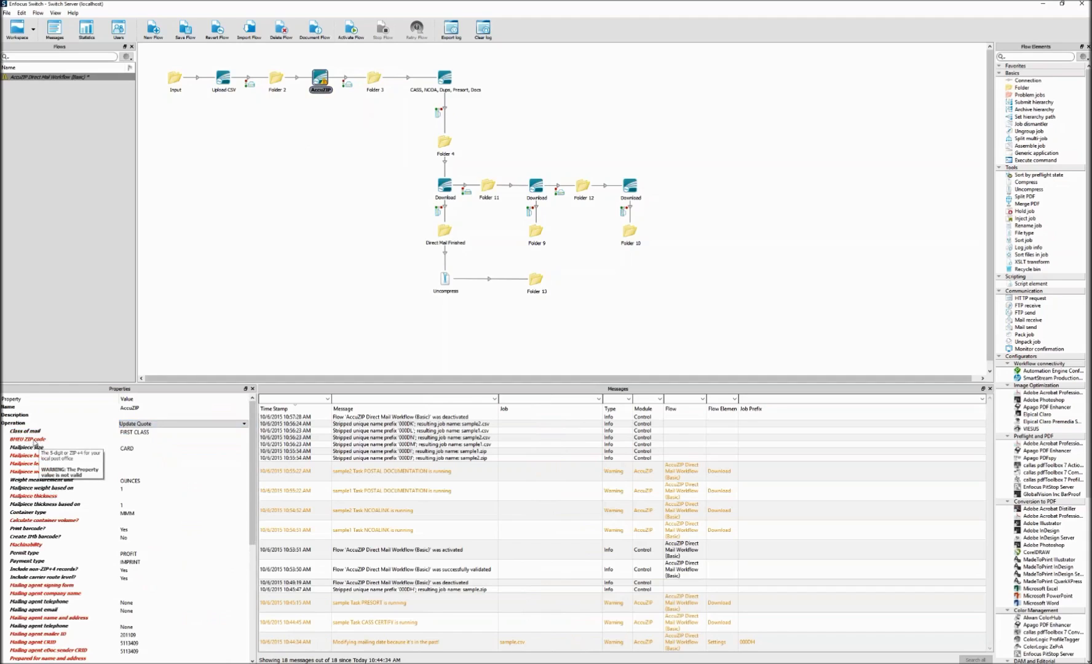
left_click(121, 440)
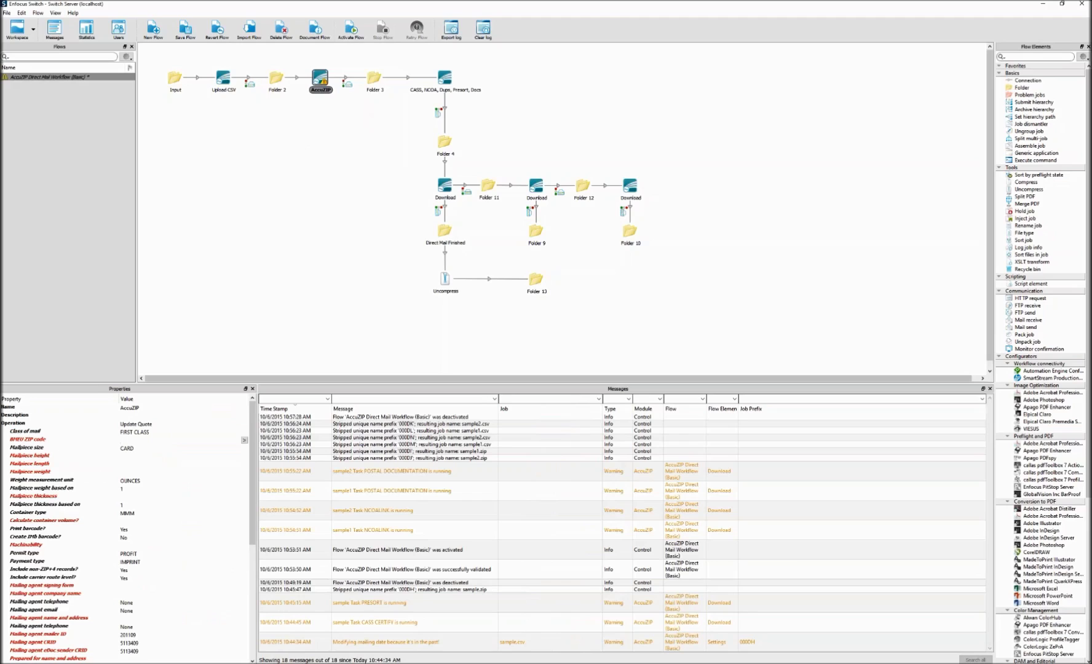
left_click(245, 472)
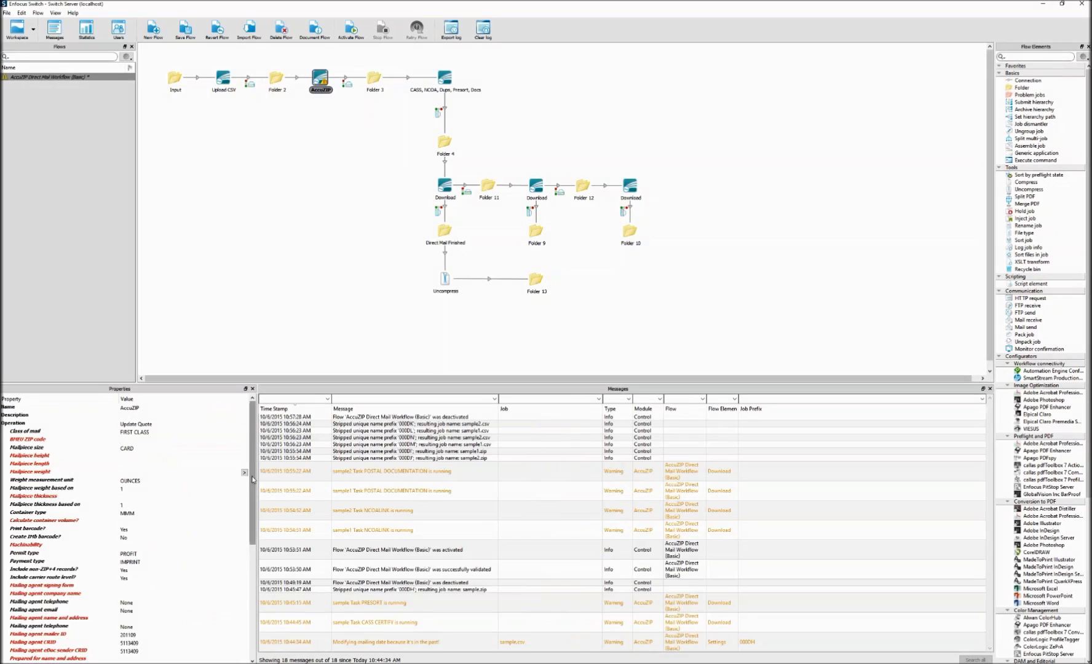
left_click_drag(252, 480, 128, 661)
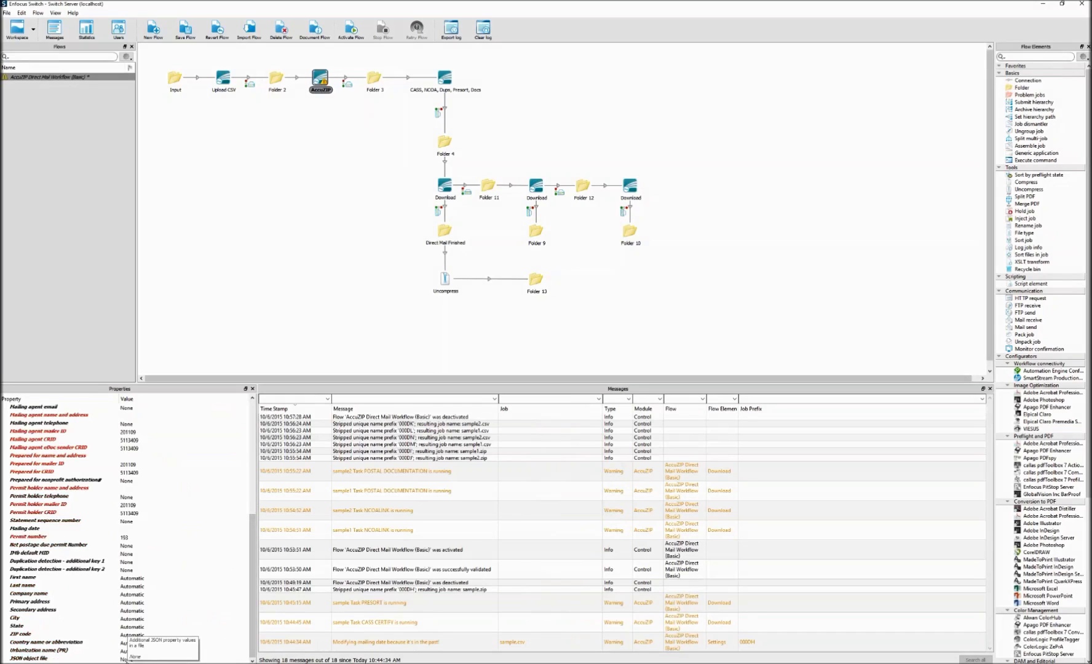
left_click_drag(253, 547, 258, 416)
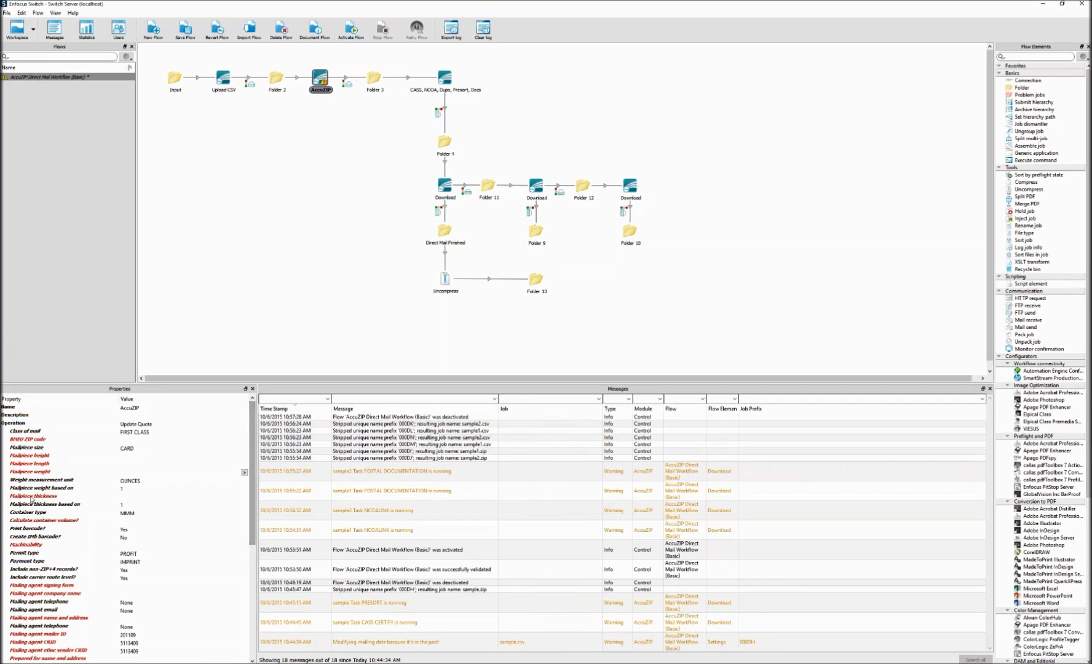
mouse_move(19, 435)
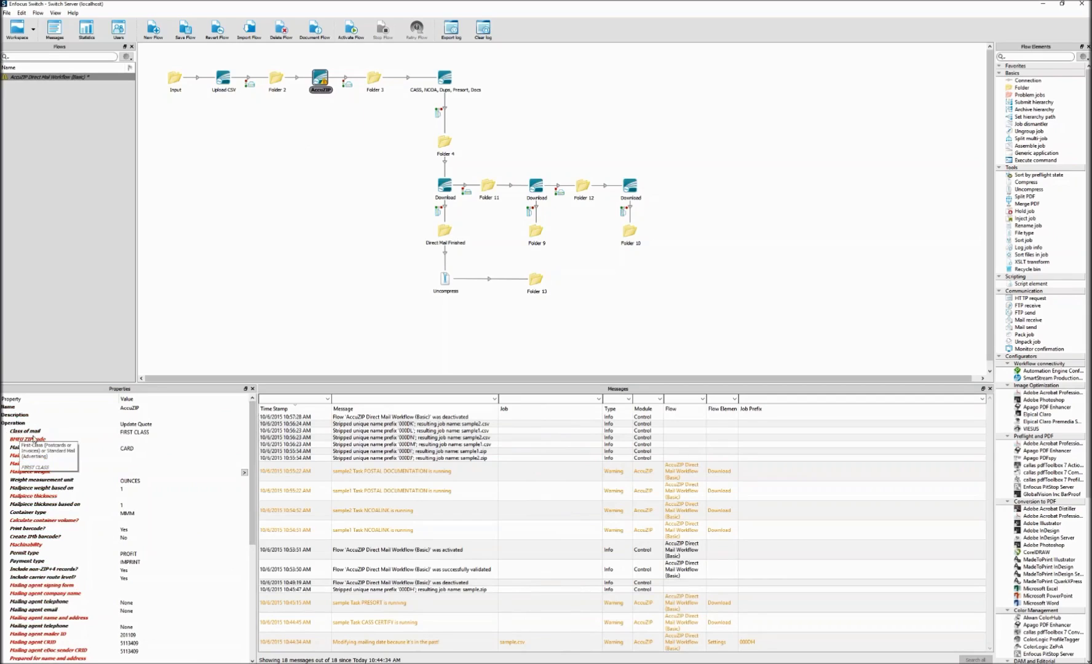
mouse_move(201, 469)
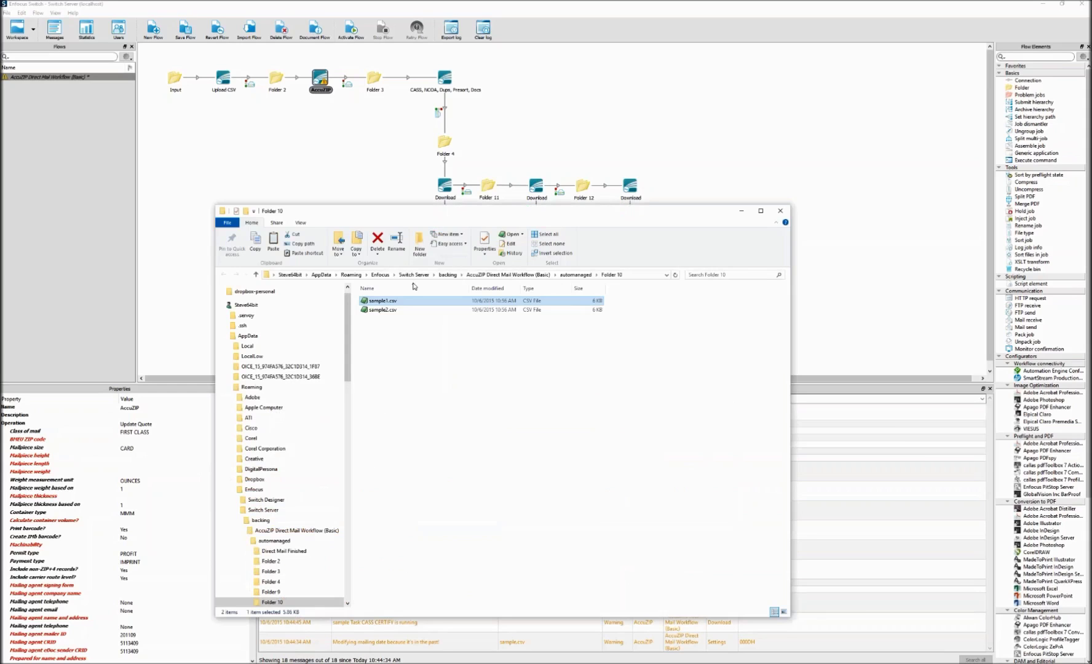
- Move the Folder 10 window out of the way and switch to json_values.xlsx in Excel
scroll(343, 401, "up", 1)
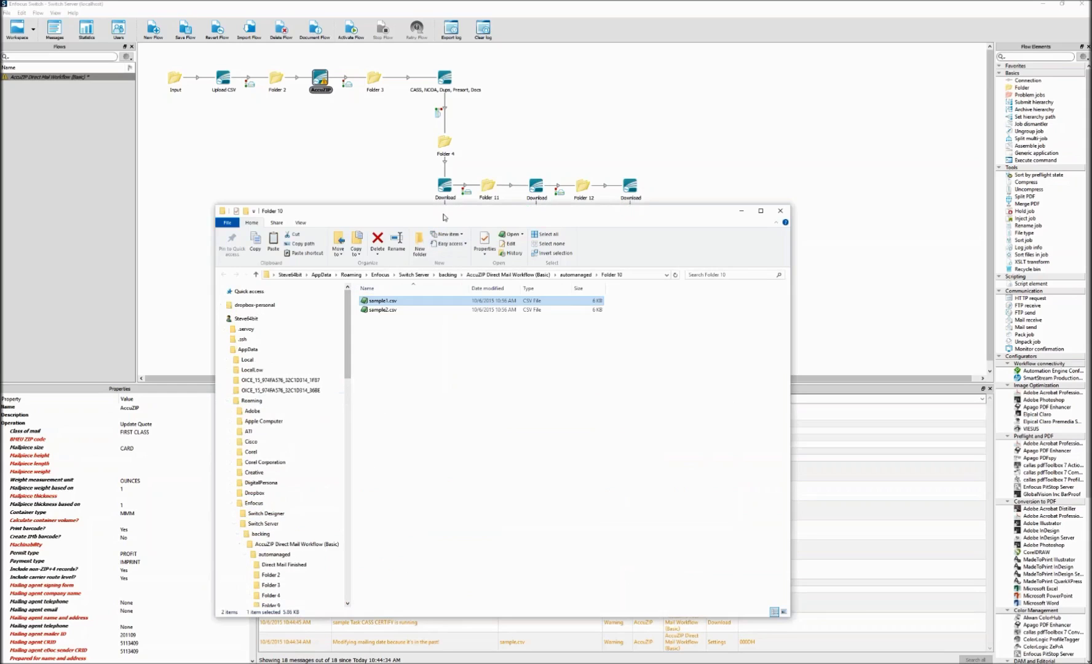
left_click_drag(444, 212, 1001, 211)
key("alt+Tab")
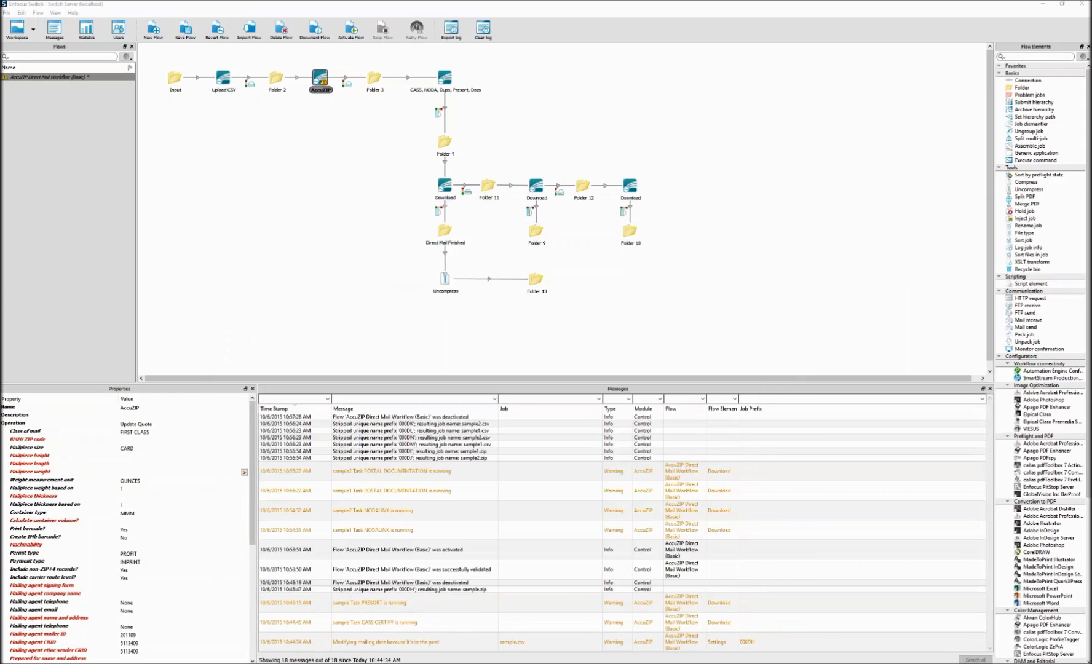
key("alt+Tab")
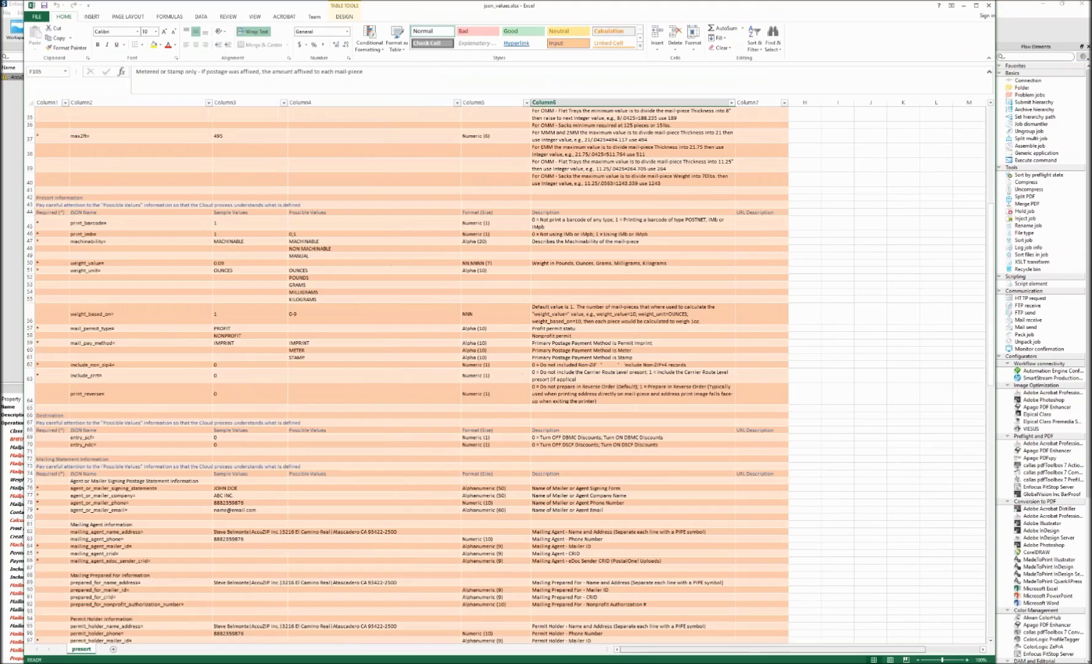
- Review the JSON names in the sheet from presort_class down to the NCOALink exclusion filters and their descriptions
scroll(162, 191, "up", 11)
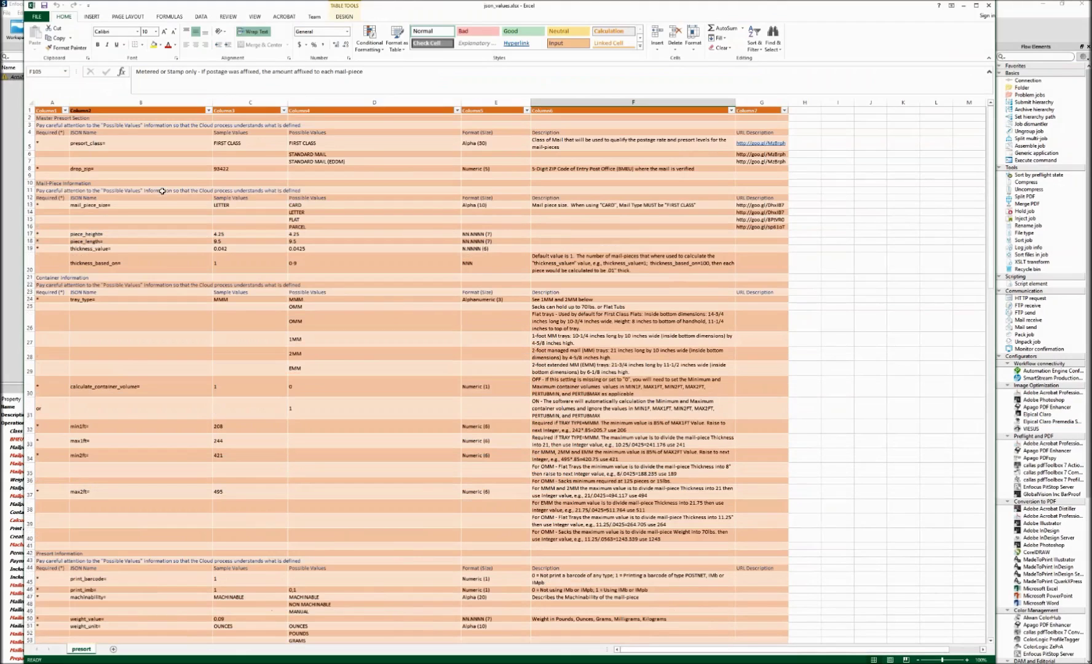
left_click(110, 144)
scroll(97, 274, "down", 19)
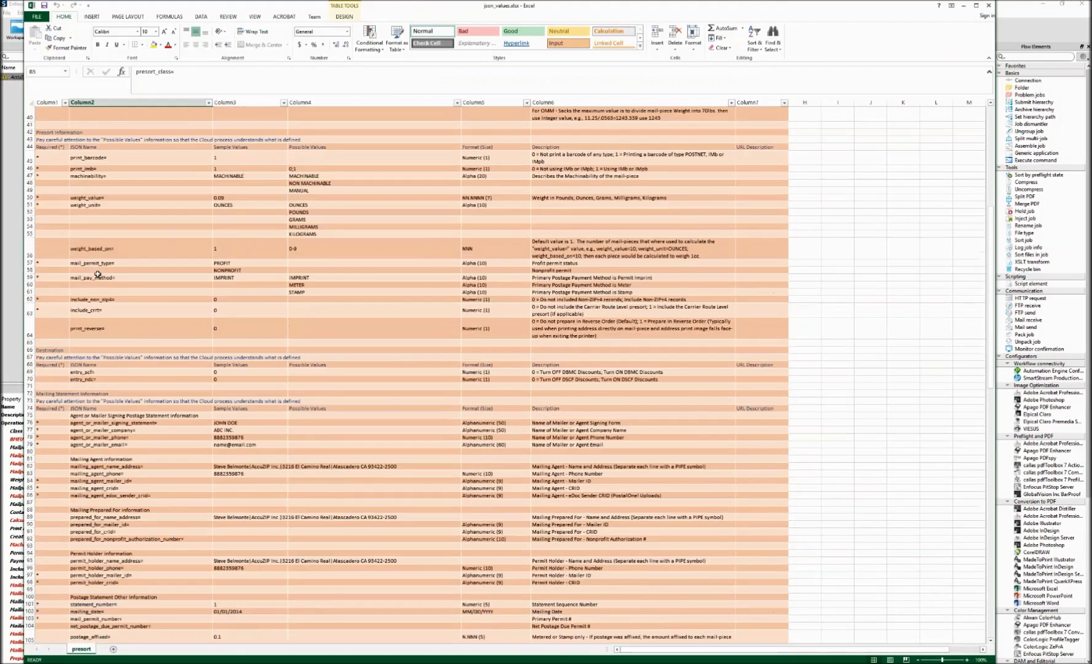
scroll(97, 274, "down", 16)
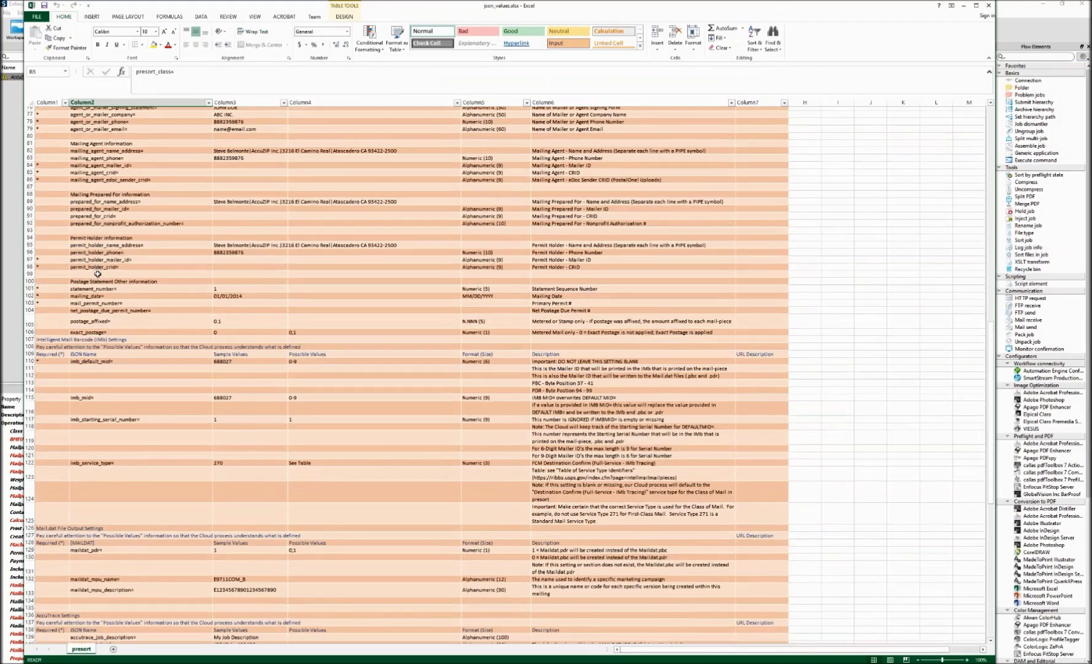
scroll(97, 273, "down", 10)
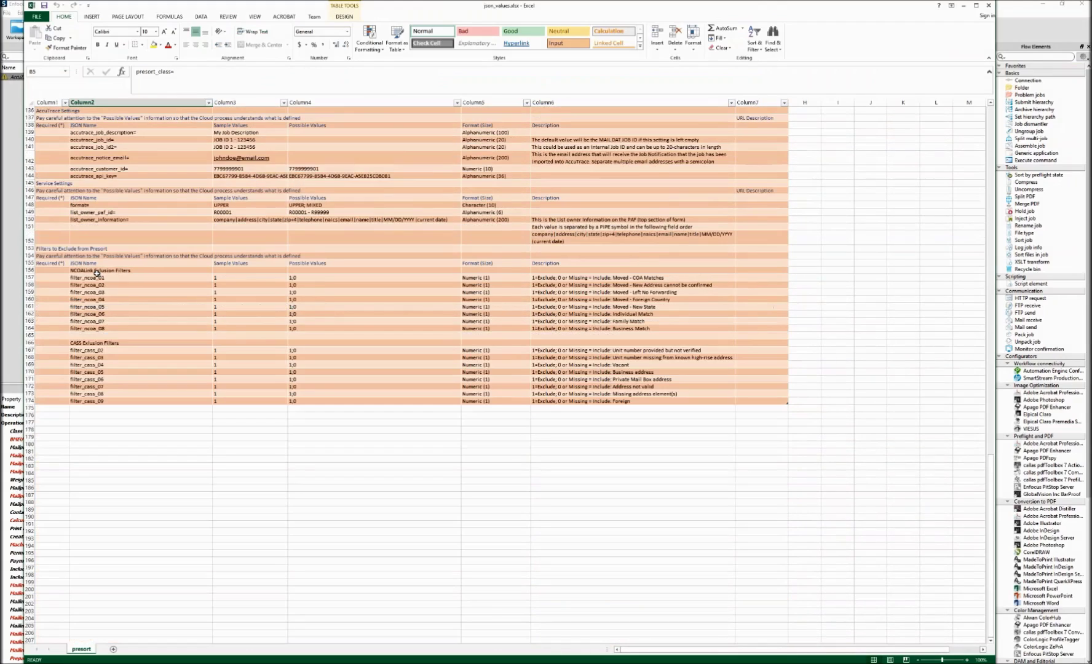
left_click_drag(97, 273, 117, 386)
left_click_drag(79, 278, 103, 301)
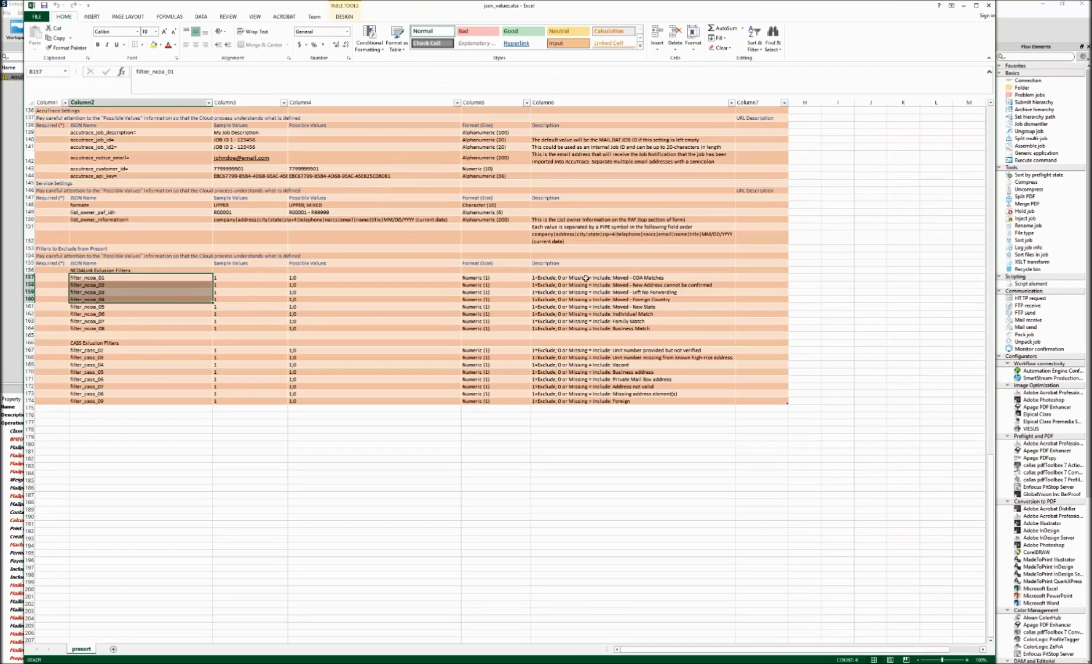
left_click_drag(585, 278, 582, 309)
left_click(662, 299)
left_click(641, 306)
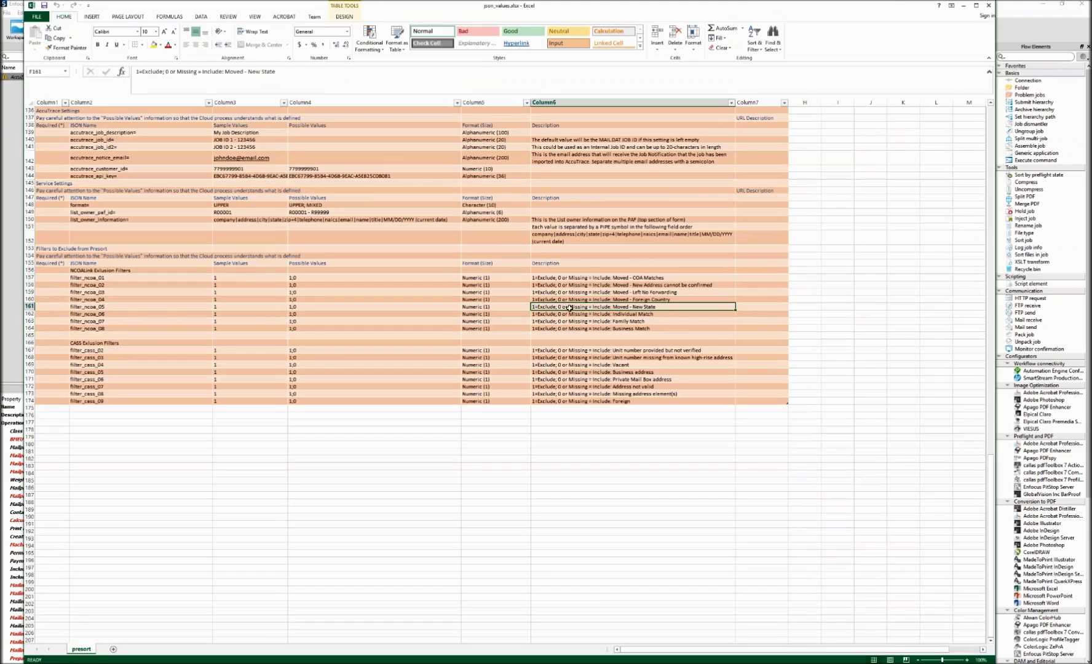
left_click_drag(595, 276, 593, 306)
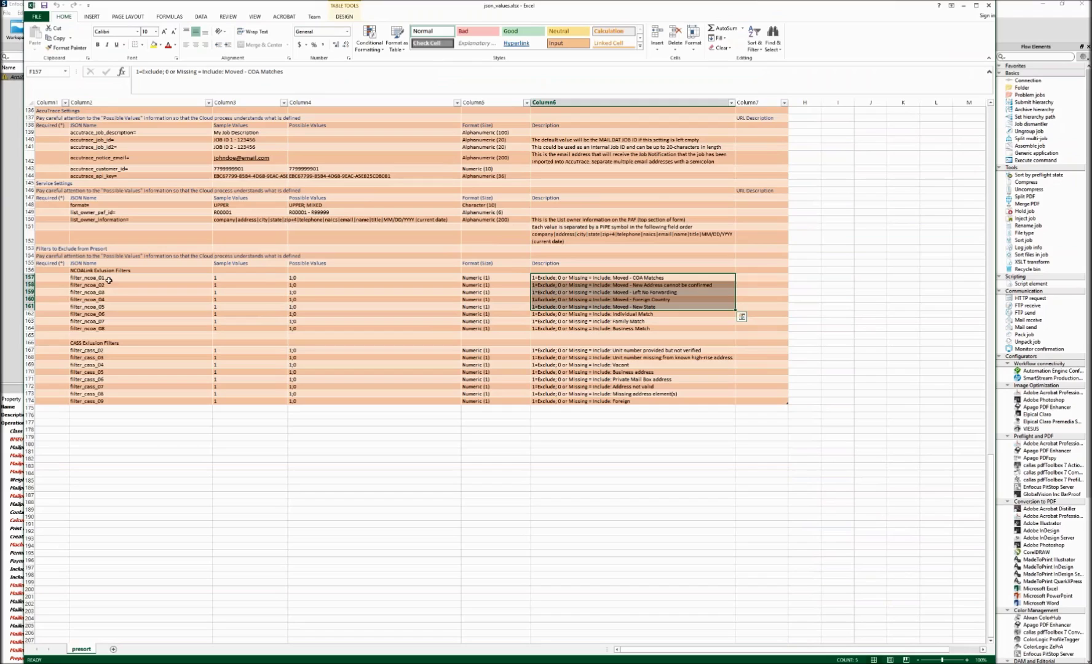
- Copy filter_ncoa_01 to filter_ncoa_05 from the sheet into D:\Switch\settings.json in EditPad Pro, replacing the entries between the braces
left_click_drag(108, 281, 107, 307)
key("ctrl+c")
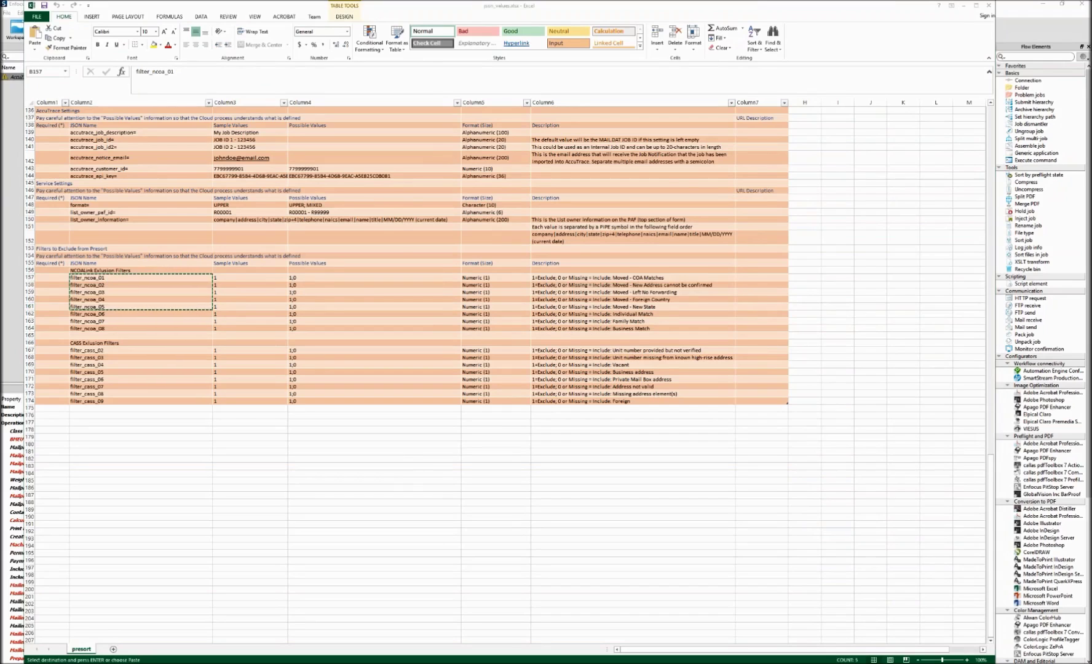
left_click(503, 297)
left_click(575, 375)
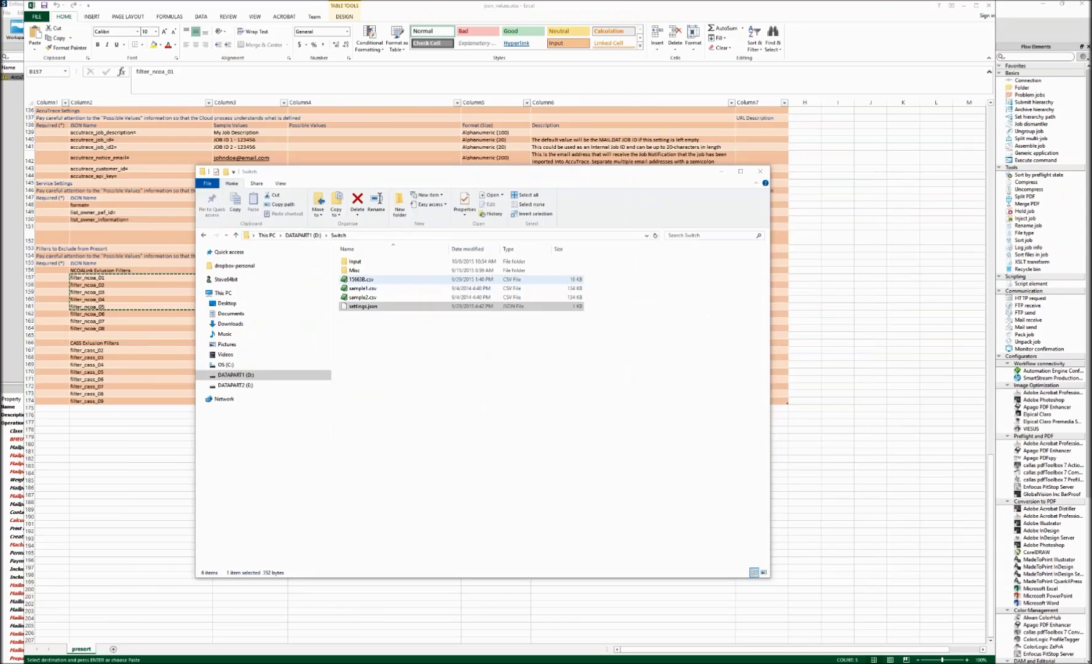
left_click(214, 204)
left_click_drag(134, 132, 214, 203)
key("ctrl+v")
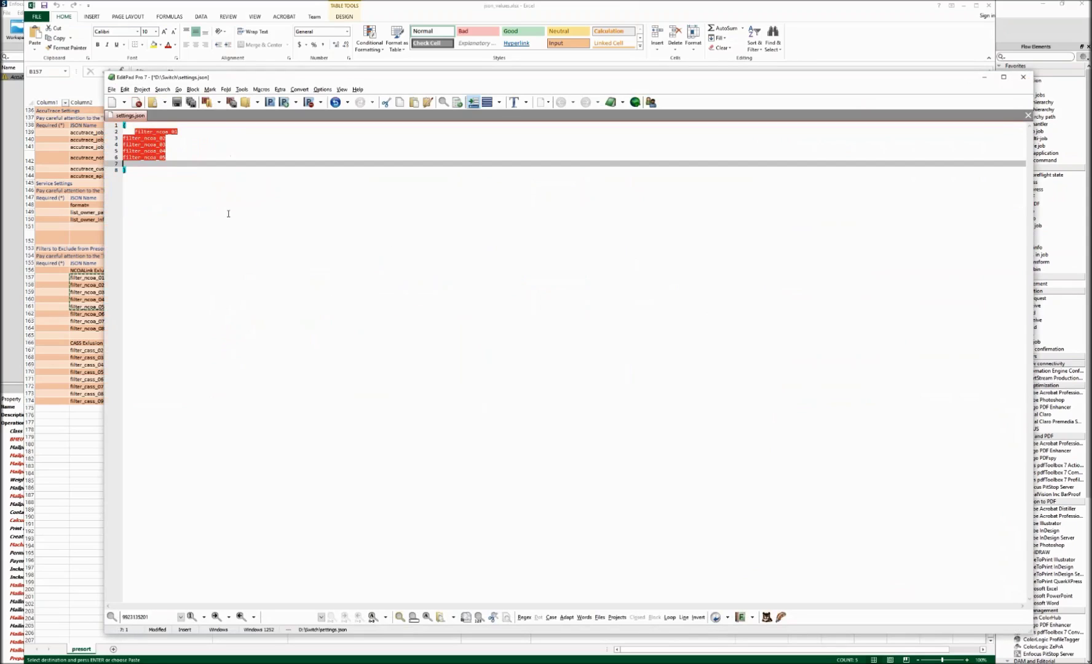
- Enclose each of the five filter names, filter_ncoa_01 to filter_ncoa_05, in double quotes
left_click(135, 132)
type("\"")
type("\"")
key("Down")
type("\"")
key("Down")
type("\"")
key("Down")
type("\"")
key("Down")
left_click(123, 138)
type("\"")
left_click(124, 145)
type("\"")
left_click(124, 151)
type("\"")
left_click(123, 158)
type("\"")
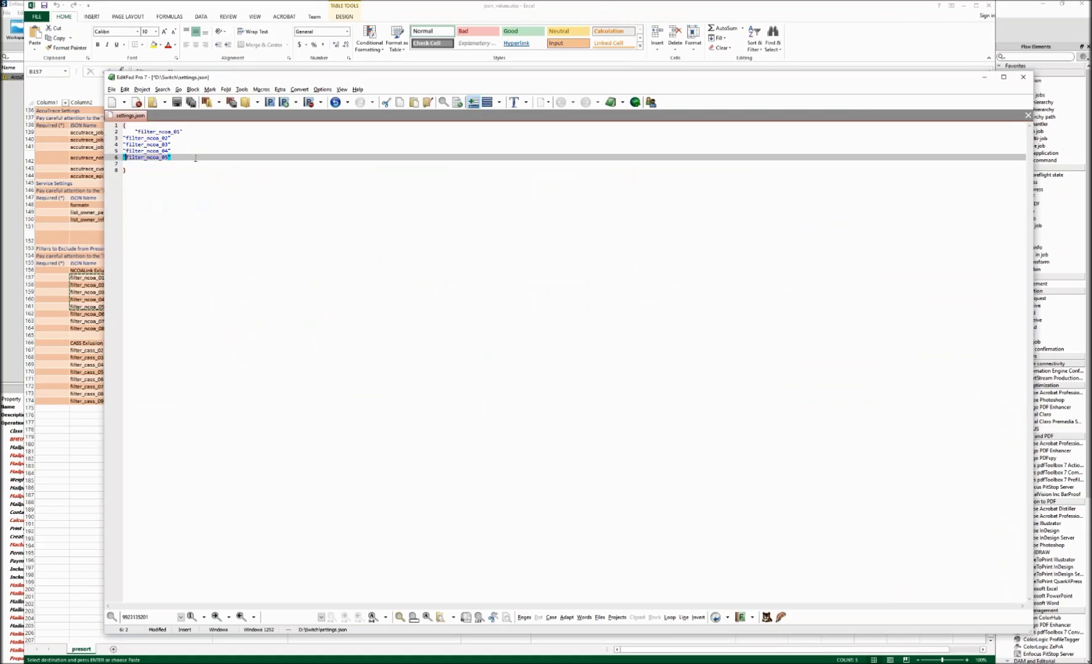
- Give each of the five NCOA filters the value "1" after a colon, with a comma ending every entry except the last
left_click(192, 131)
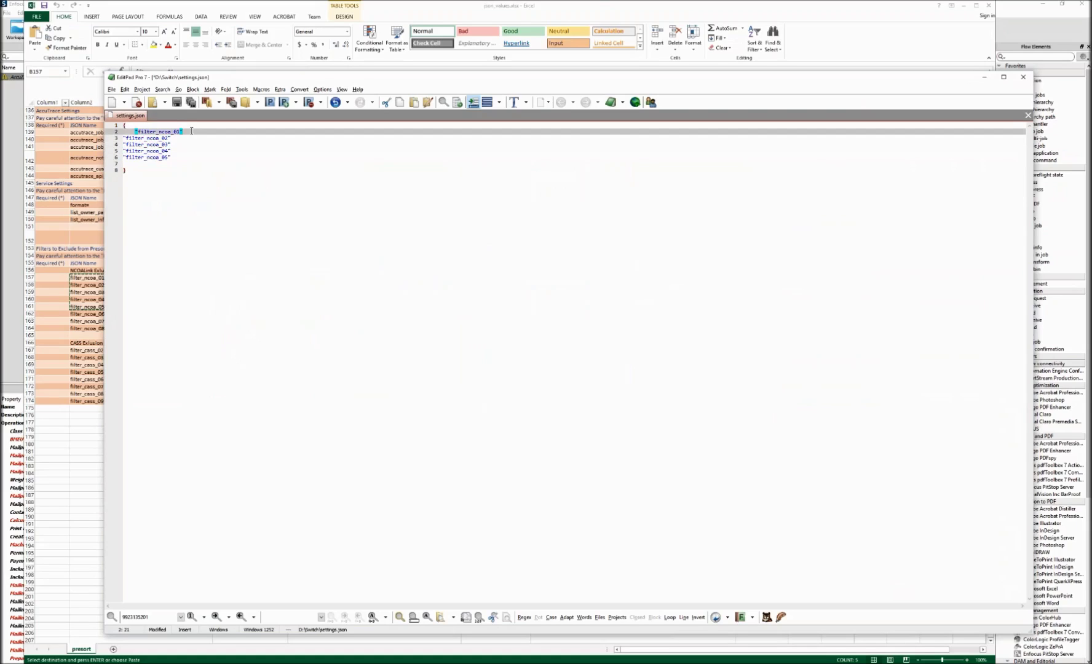
type(":")
type("\"1\"")
left_click(182, 131, "shift")
key("ctrl+c")
left_click(171, 138)
key("ctrl+v")
left_click(172, 145)
key("ctrl+v")
left_click(172, 151)
key("ctrl+v")
left_click(175, 157)
key("ctrl+v")
key("BackSpace")
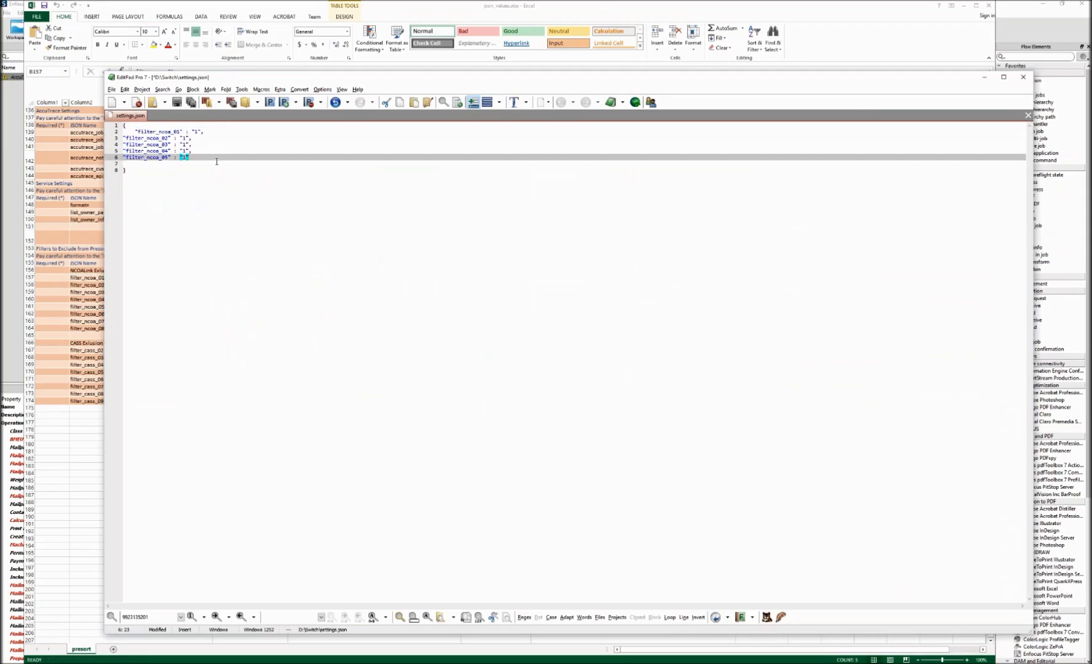
- Select the whole settings.json text for copying and open jsonlint.com in the web browser
left_click(208, 177)
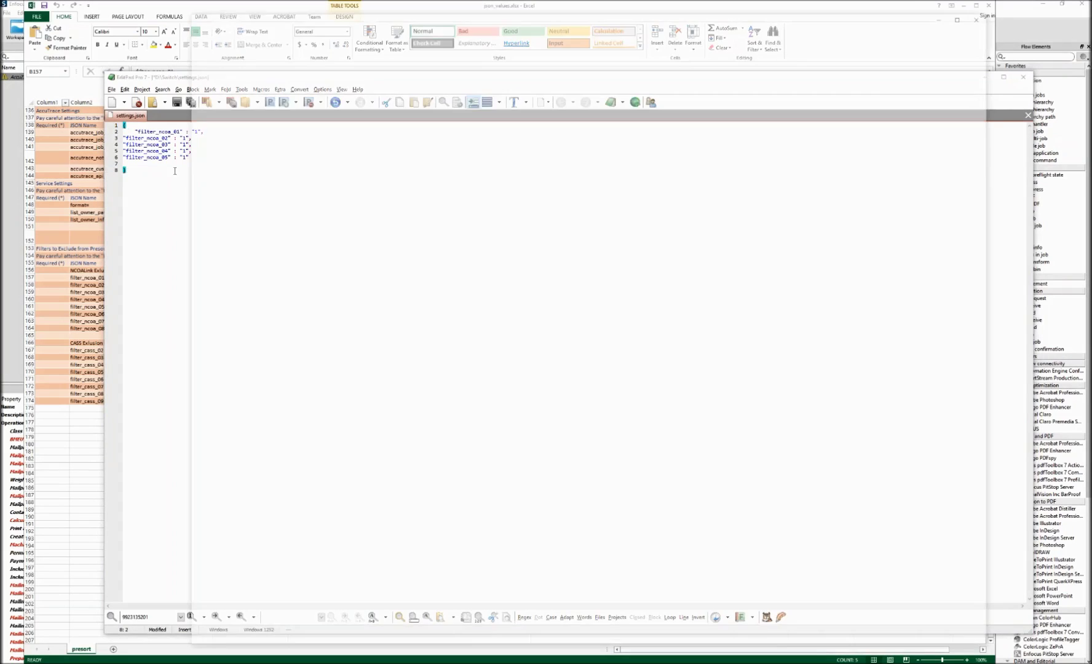
key("alt+Tab")
key("ctrl+a")
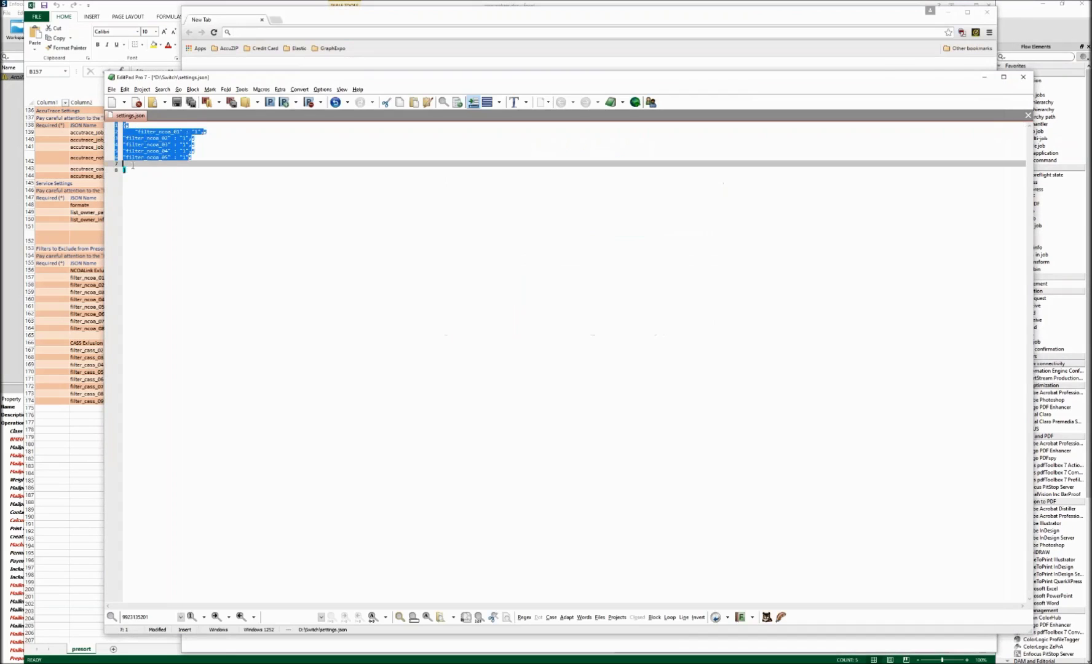
left_click(255, 34)
type("jsonlint.com")
key("Return")
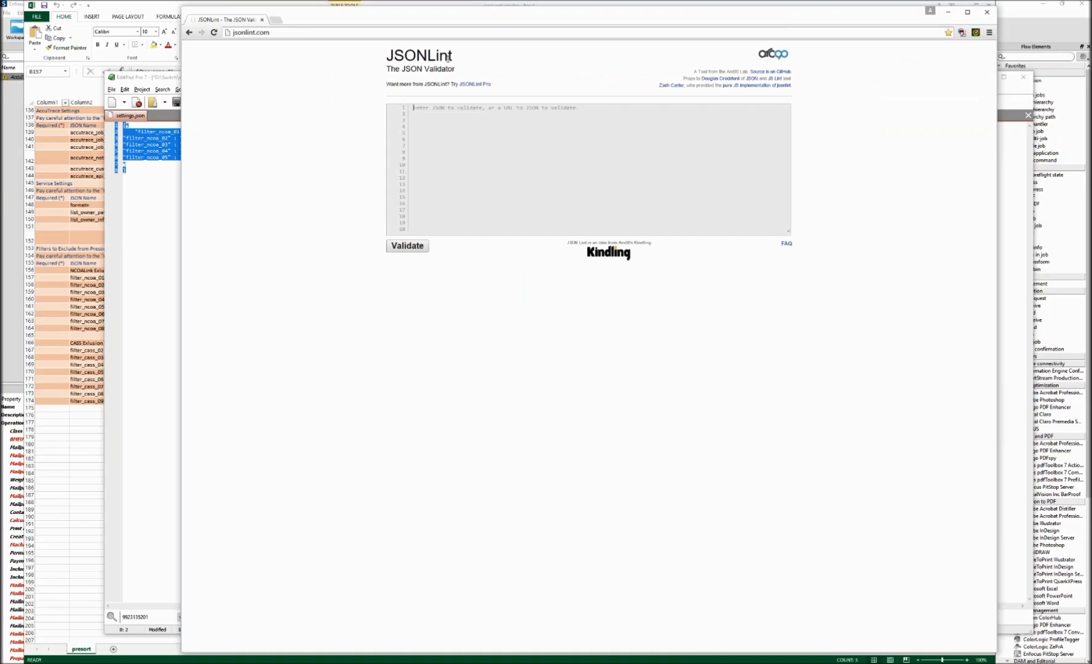
- Paste the settings.json text into the JSONLint validator and validate it
left_click_drag(386, 70, 456, 72)
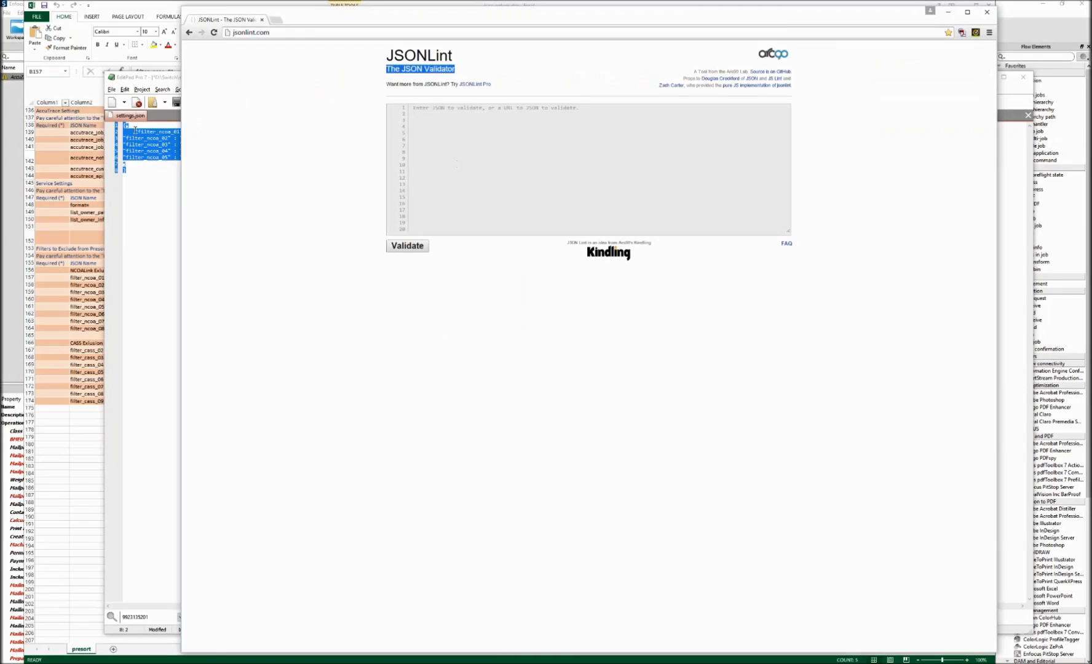
left_click(440, 133)
key("ctrl+v")
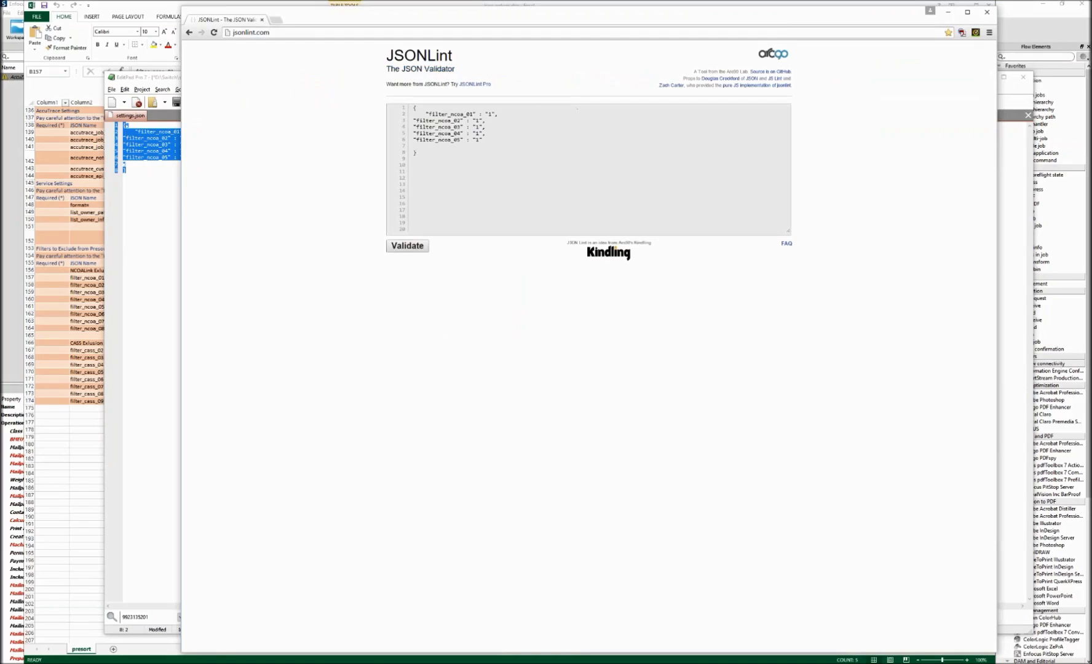
left_click(419, 246)
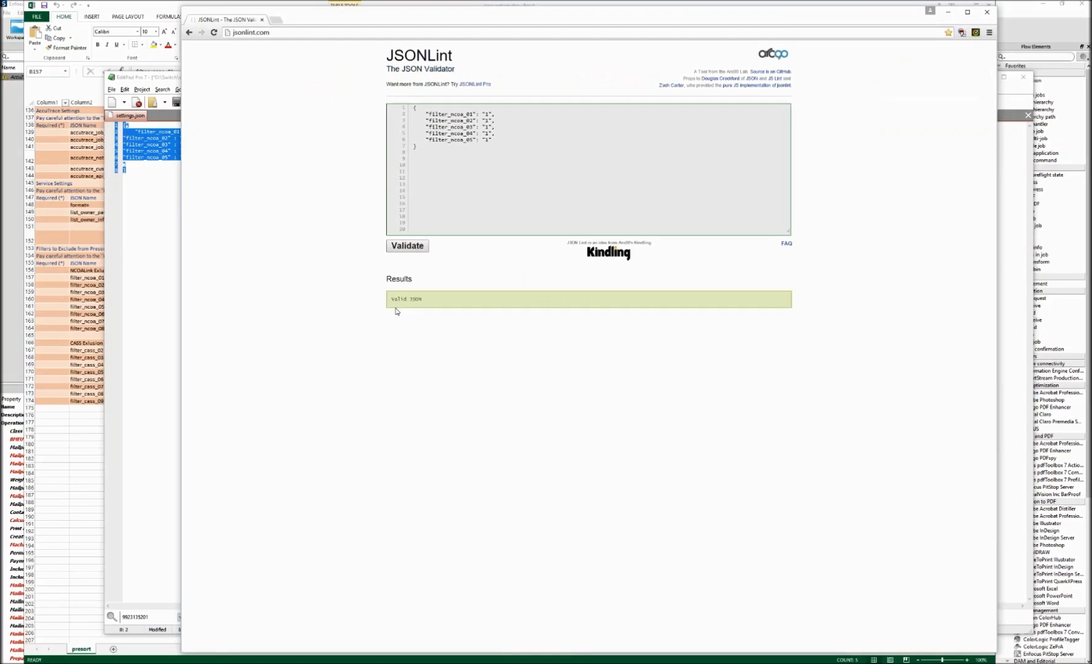
- Test a trailing comma after the filter_ncoa_05 entry in the validator, then remove it and validate again
left_click(497, 139)
type(",")
left_click(422, 252)
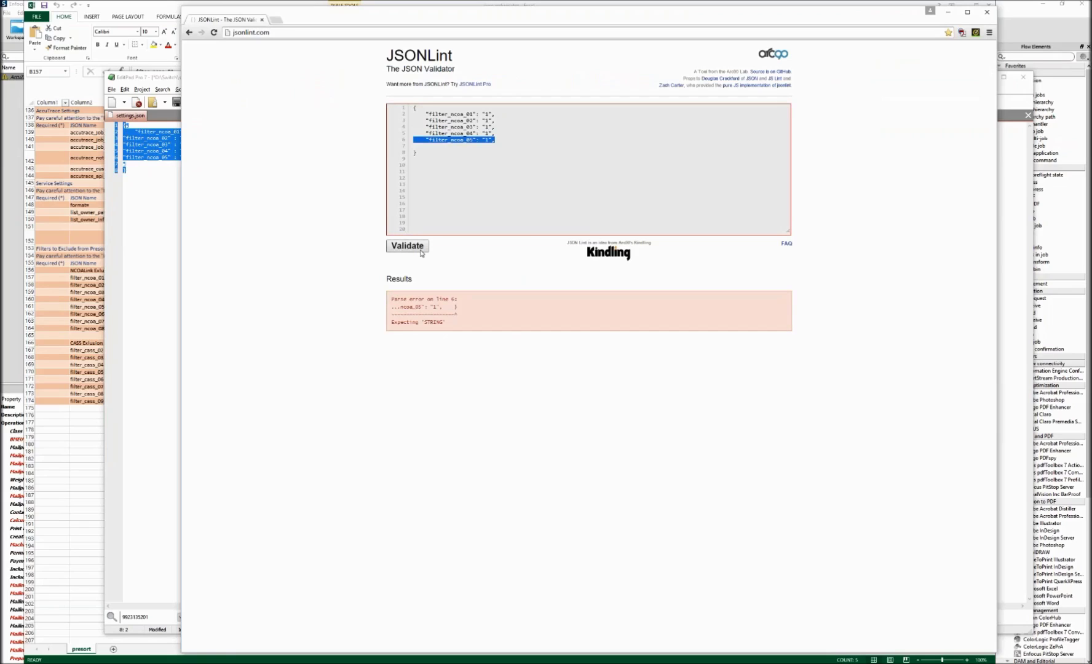
left_click(495, 140)
key("BackSpace")
left_click(407, 246)
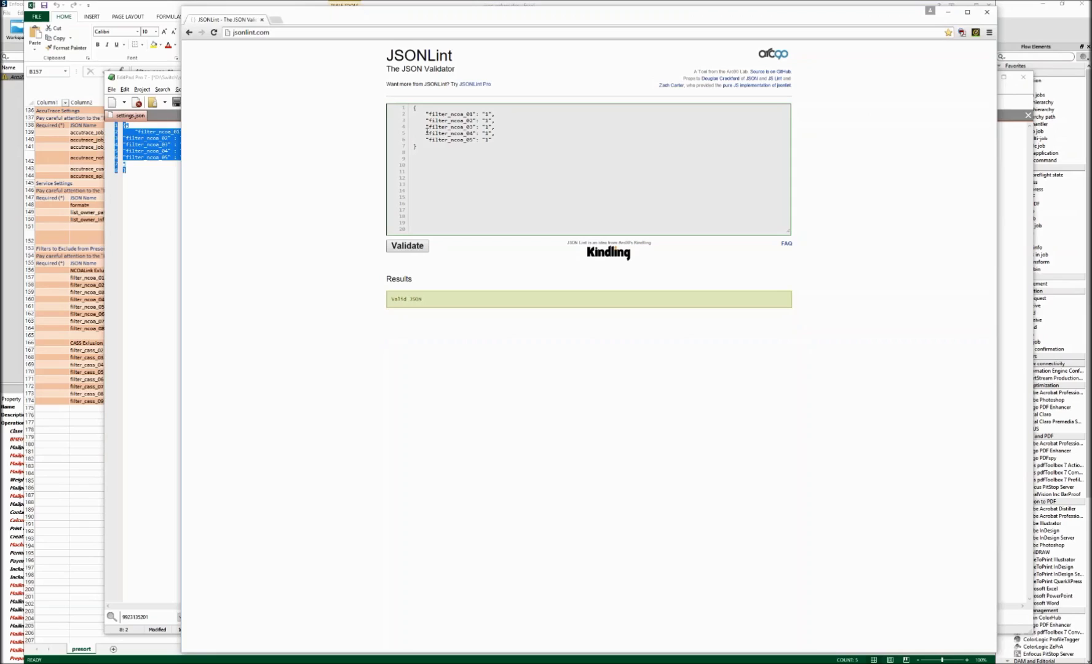
- Reformat the JSON by validating it once more and replace the settings.json content in EditPad Pro with the formatted text
left_click_drag(425, 132, 444, 133)
left_click(426, 133)
key("BackSpace")
left_click(417, 248)
key("ctrl+a")
key("ctrl+c")
left_click(152, 179)
key("ctrl+v")
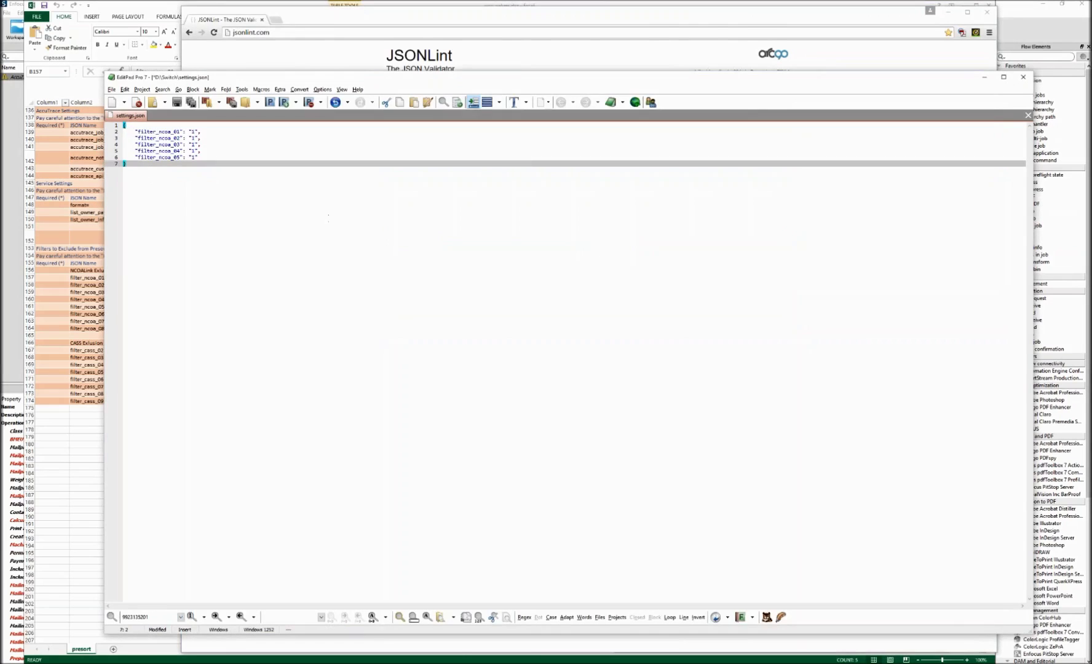
- Review the CASS exclusion filters in the Excel sheet and copy the filter_cass_04 name for vacant addresses
key("alt+Tab")
left_click_drag(109, 350, 111, 401)
left_click(625, 351)
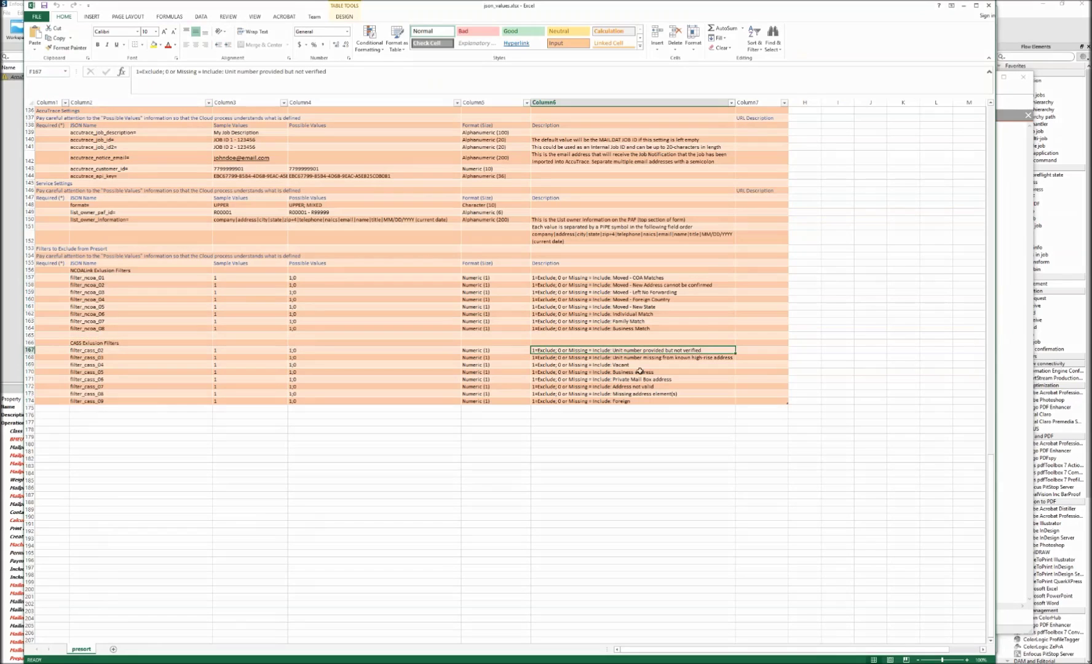
left_click(577, 365)
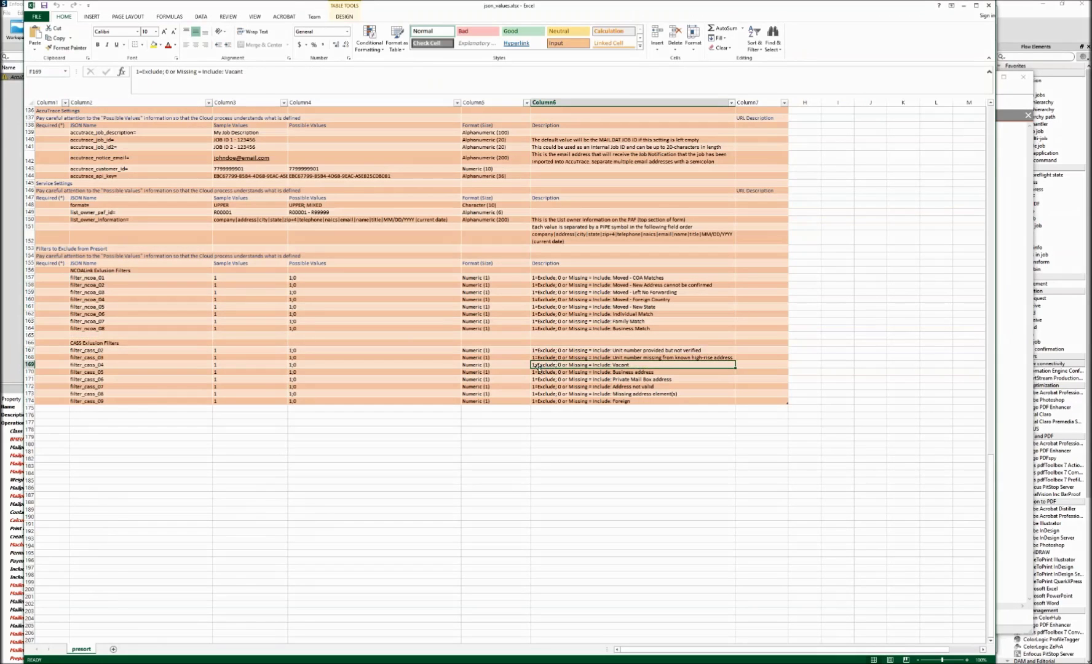
left_click(98, 365)
key("ctrl+c")
key("alt+Tab")
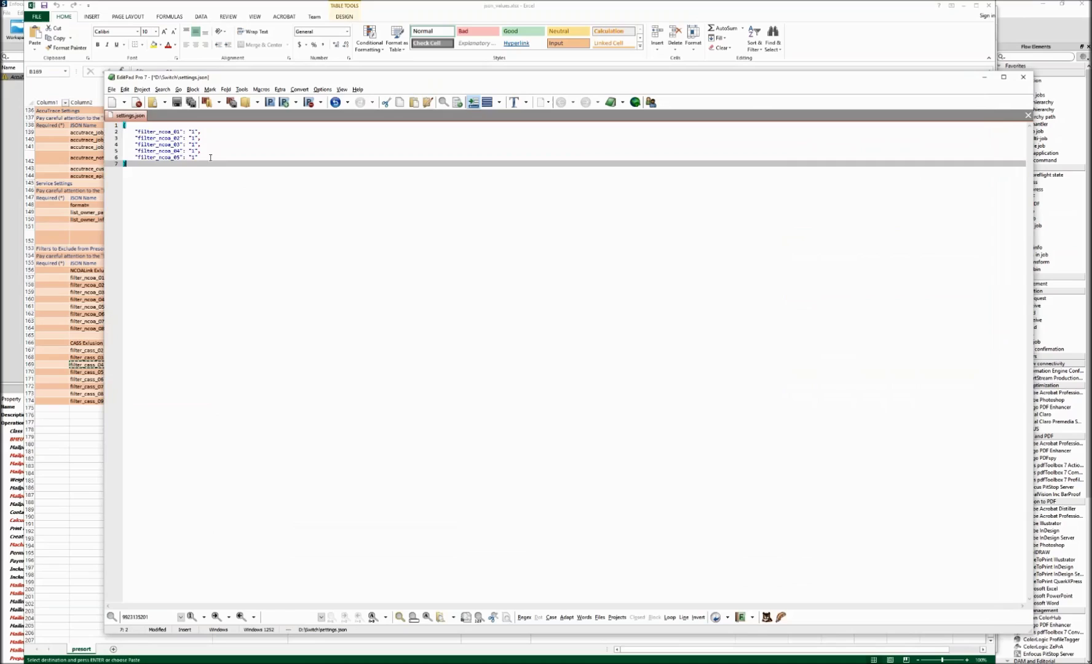
- Add the entry "filter_cass_04": "1" below filter_ncoa_05 in settings.json and separate the two entries with a comma
double_click(210, 158)
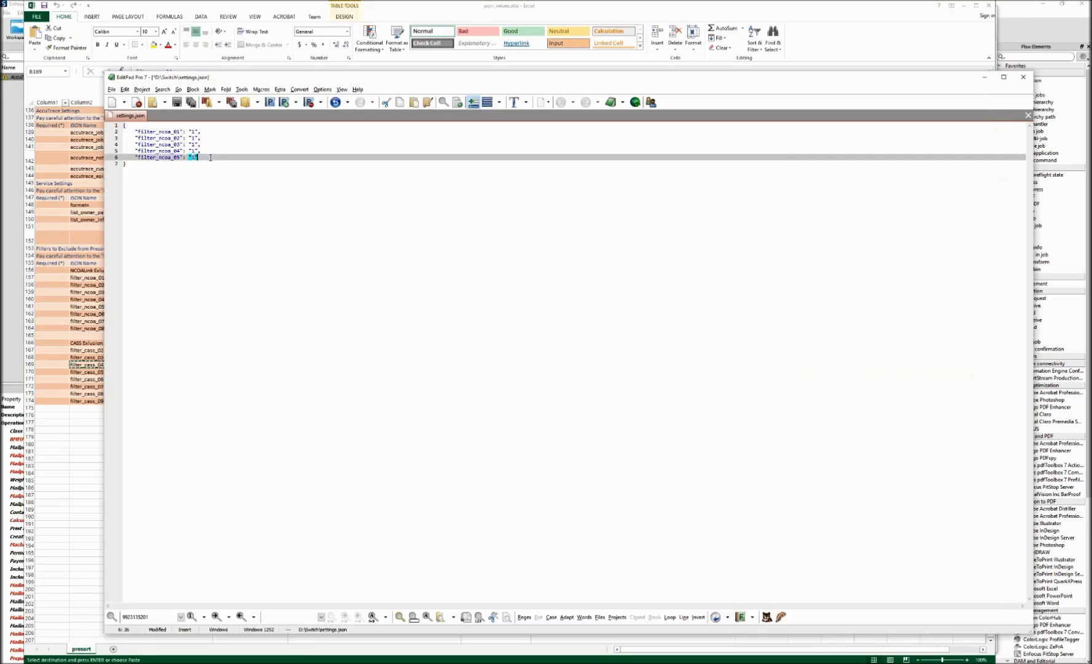
key("End")
key("Return")
key("ctrl+v")
left_click(135, 165)
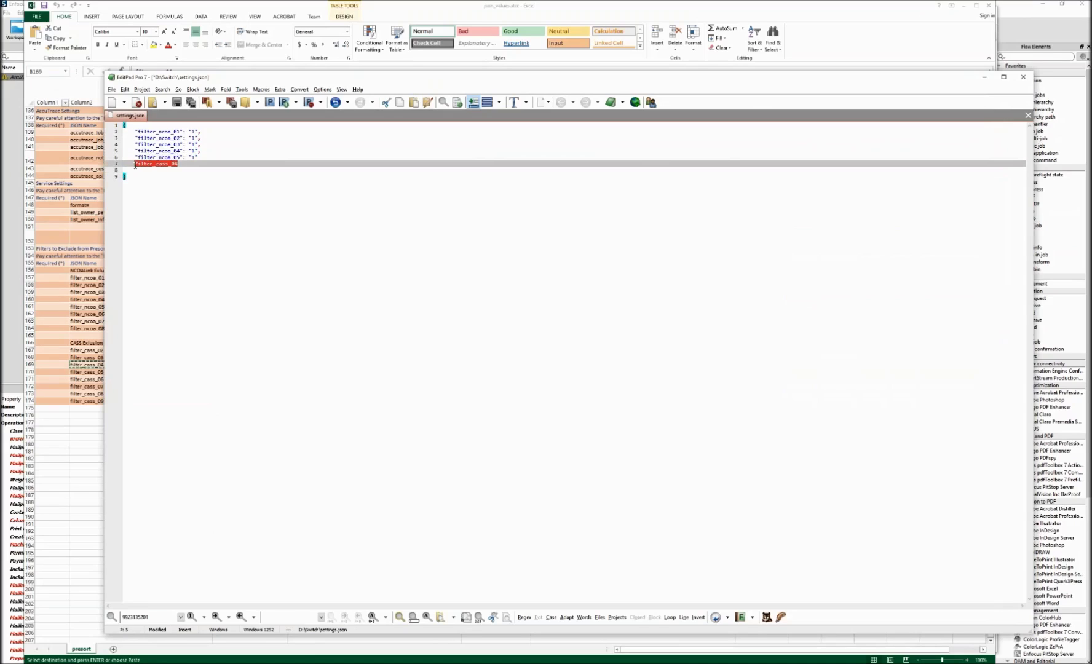
type("\"")
left_click(190, 164)
type("\": \"1\"")
key("Up")
type(",")
- Save settings.json, close the text editor and the json_values.xlsx workbook, and return to Switch
left_click_drag(198, 165, 136, 164)
left_click(177, 102)
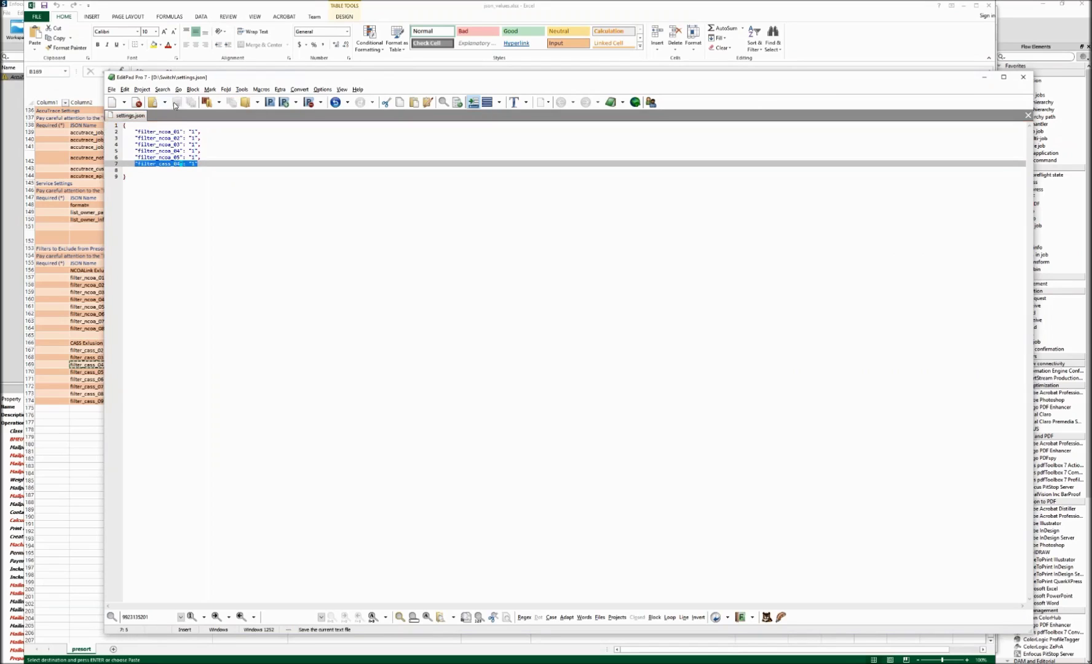
left_click(1024, 77)
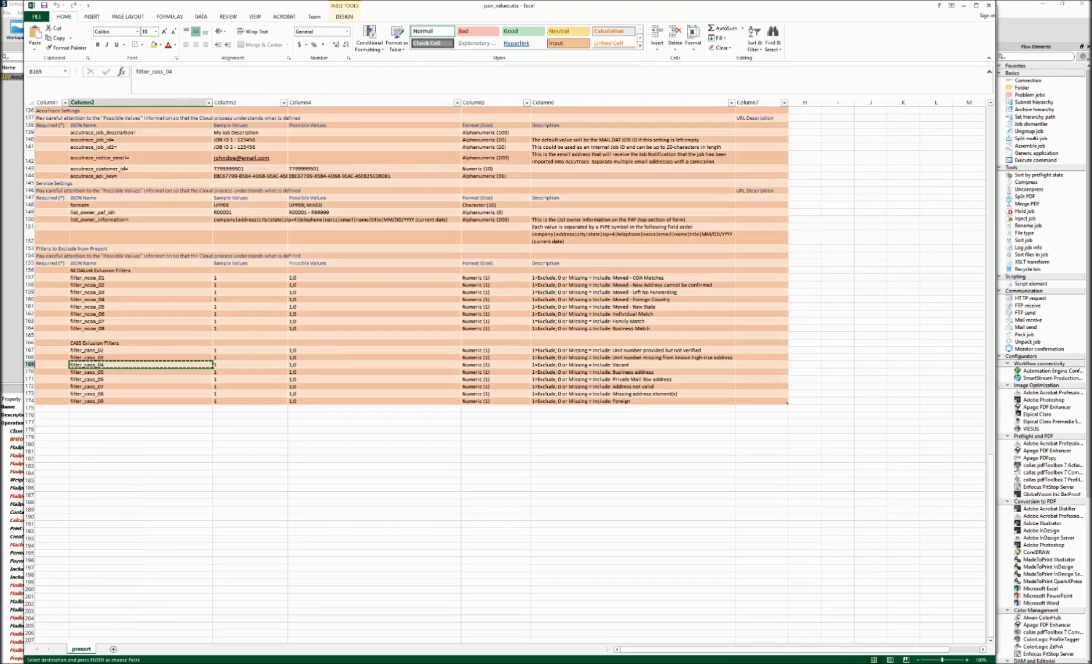
left_click(988, 4)
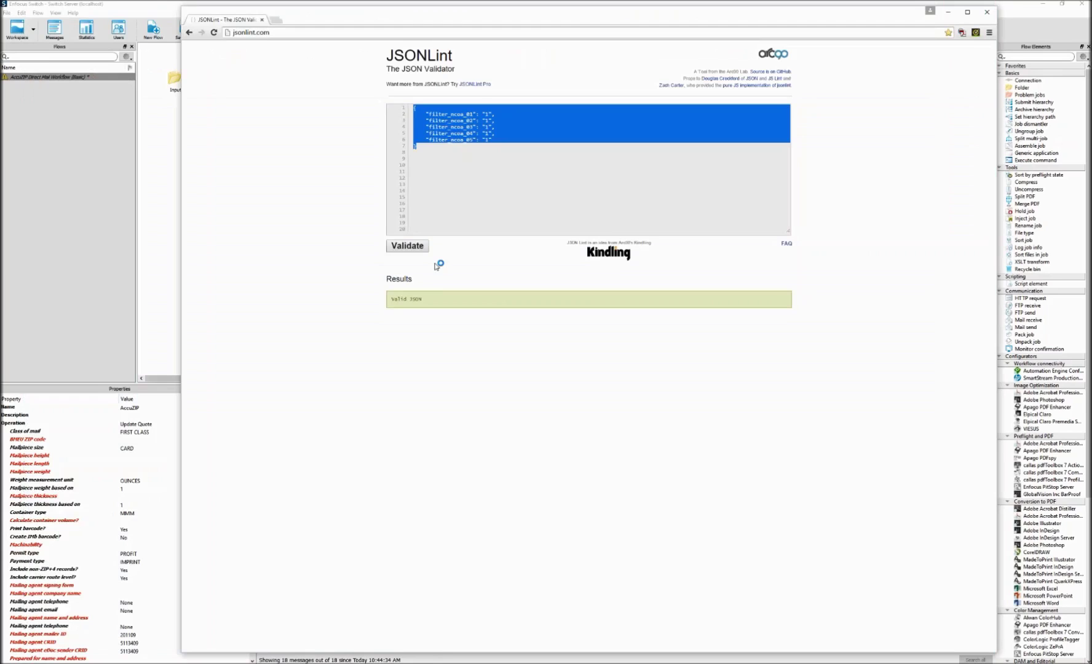
left_click(158, 103)
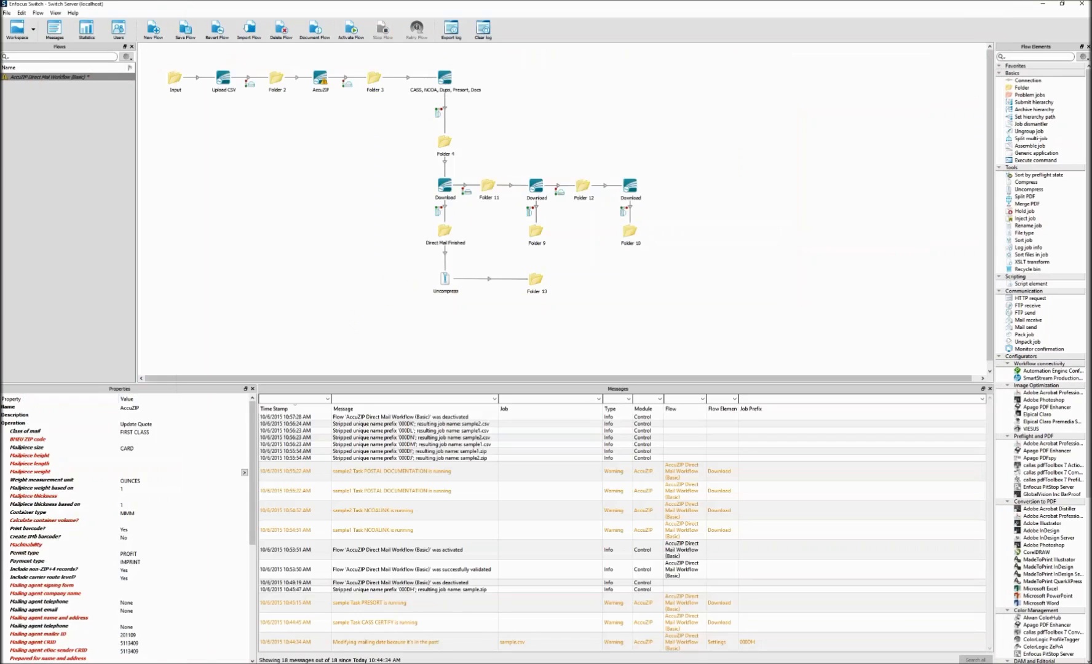
- Close Switch without saving the flow changes and reopen it with the original AccuZIP Direct Mail Workflow (Basic)
left_click_drag(251, 544, 251, 653)
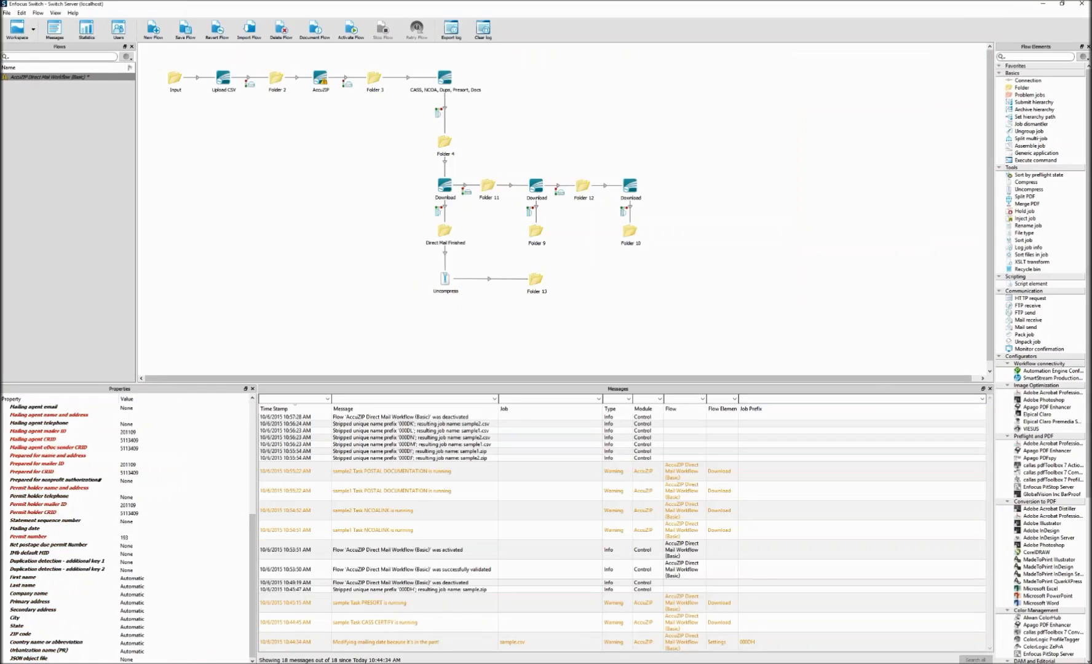
left_click(1082, 4)
left_click(564, 345)
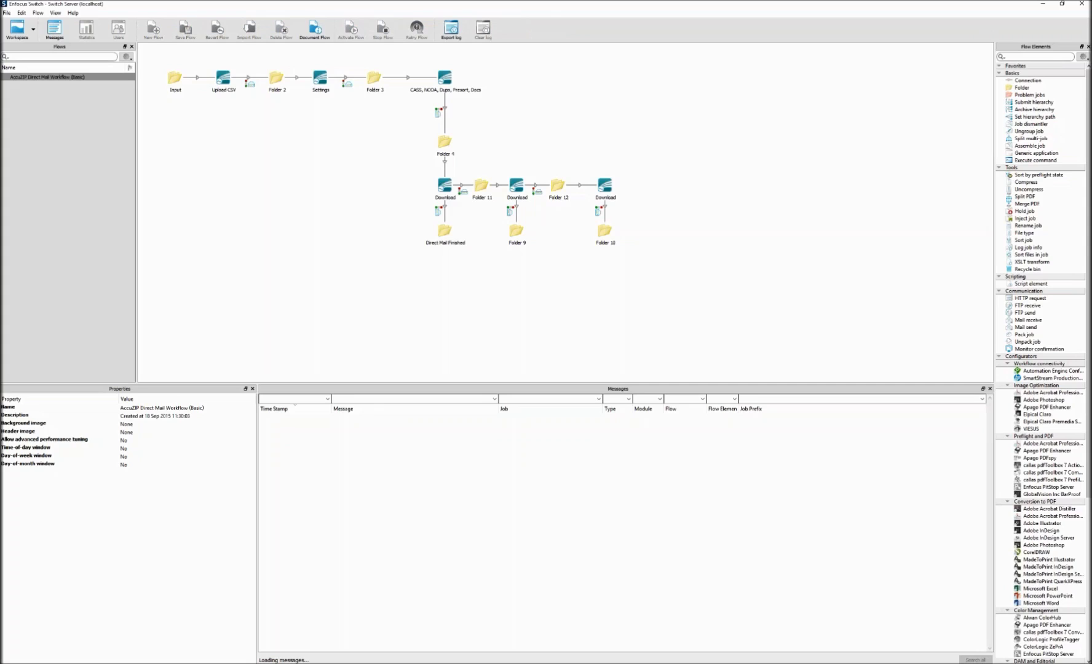
- Select the Settings element and view its Update Quote properties down to JSON object file
left_click(320, 77)
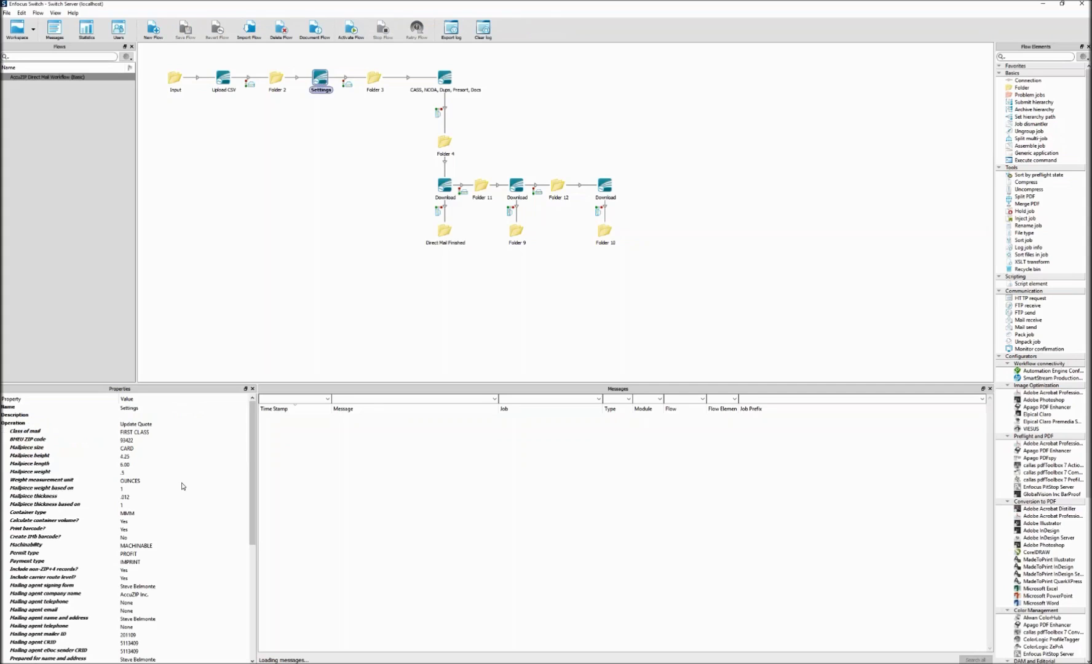
left_click_drag(252, 456, 252, 568)
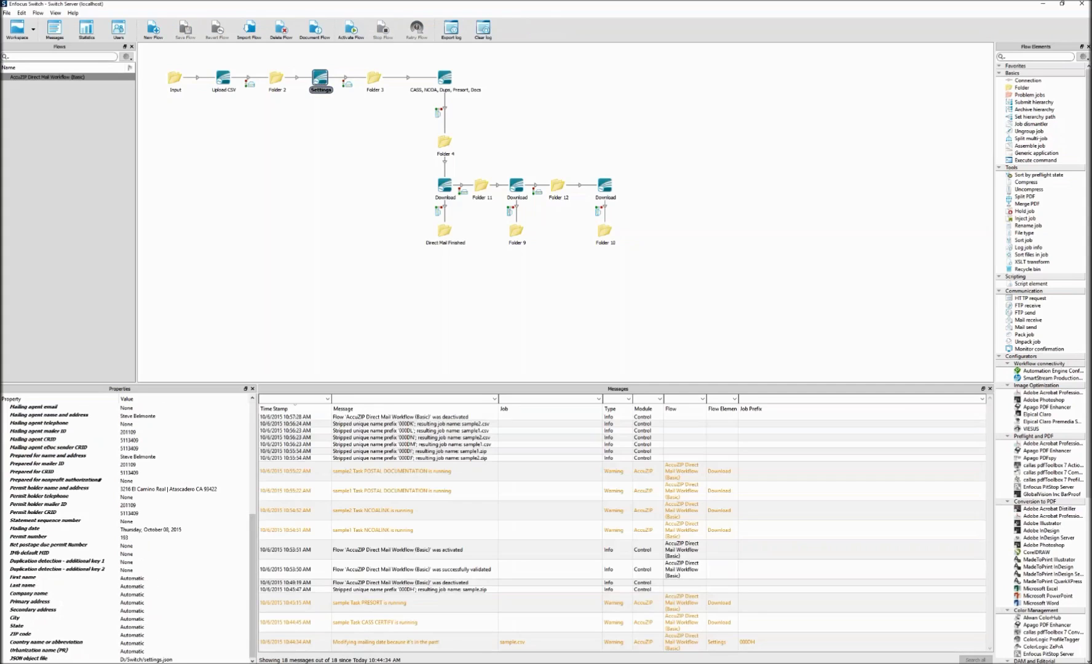
- Check the Settings element's JSON object file entry and view the properties of the Direct Mail Finished folder
left_click(148, 660)
left_click(444, 230)
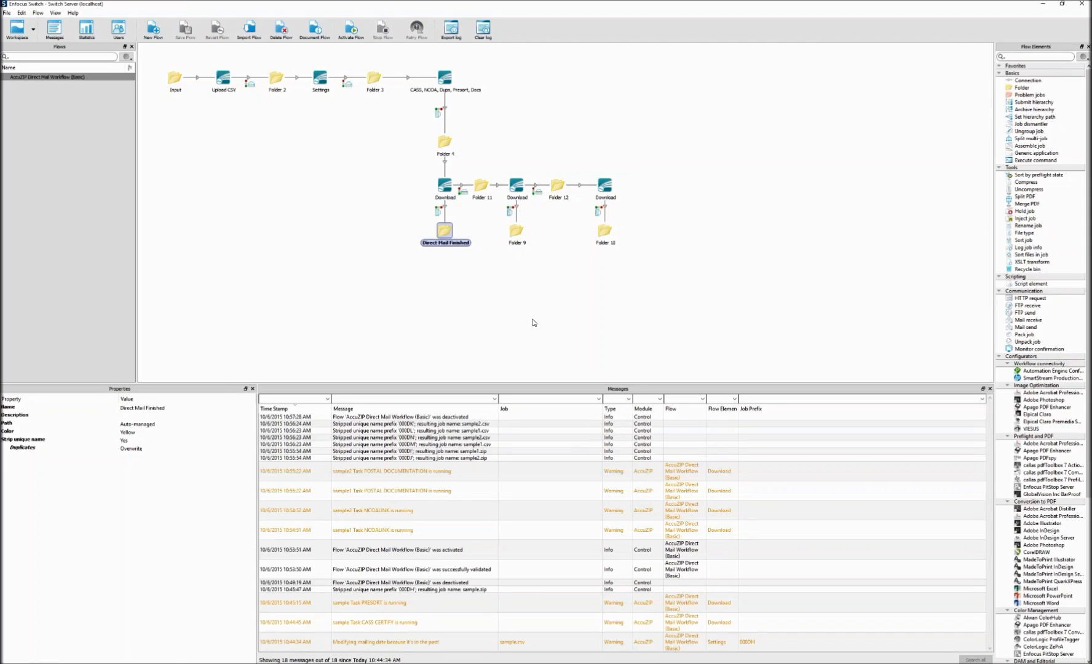
left_click(533, 322)
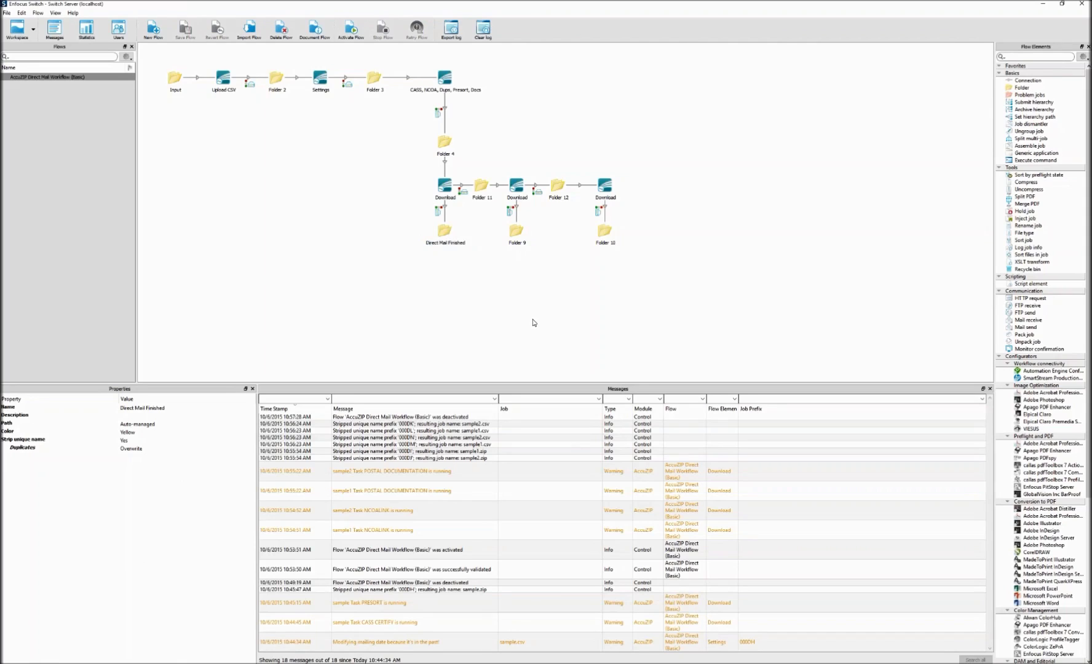
- Reselect the Settings element and inspect its JSON object file property and the ways to define its value
left_click(321, 78)
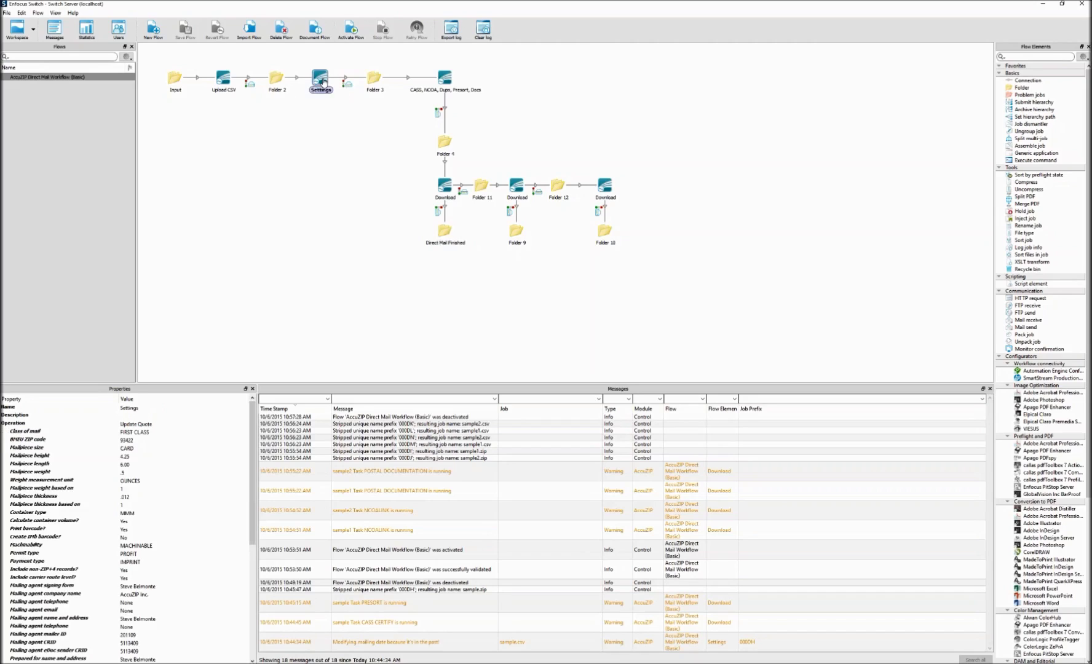
left_click_drag(252, 467, 252, 581)
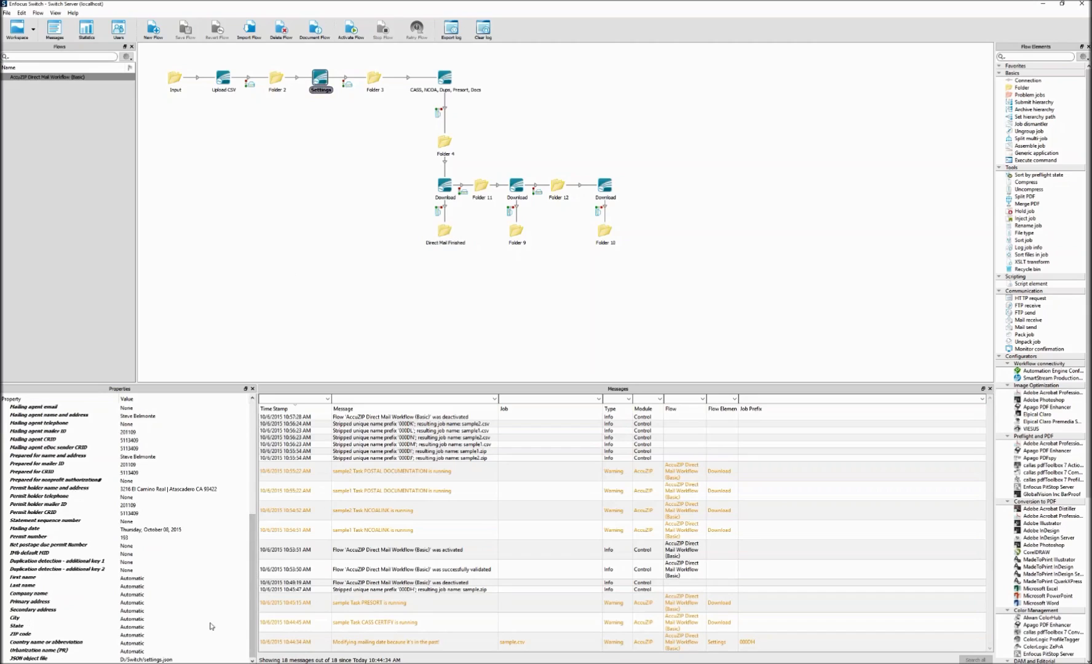
left_click(168, 658)
left_click(244, 660)
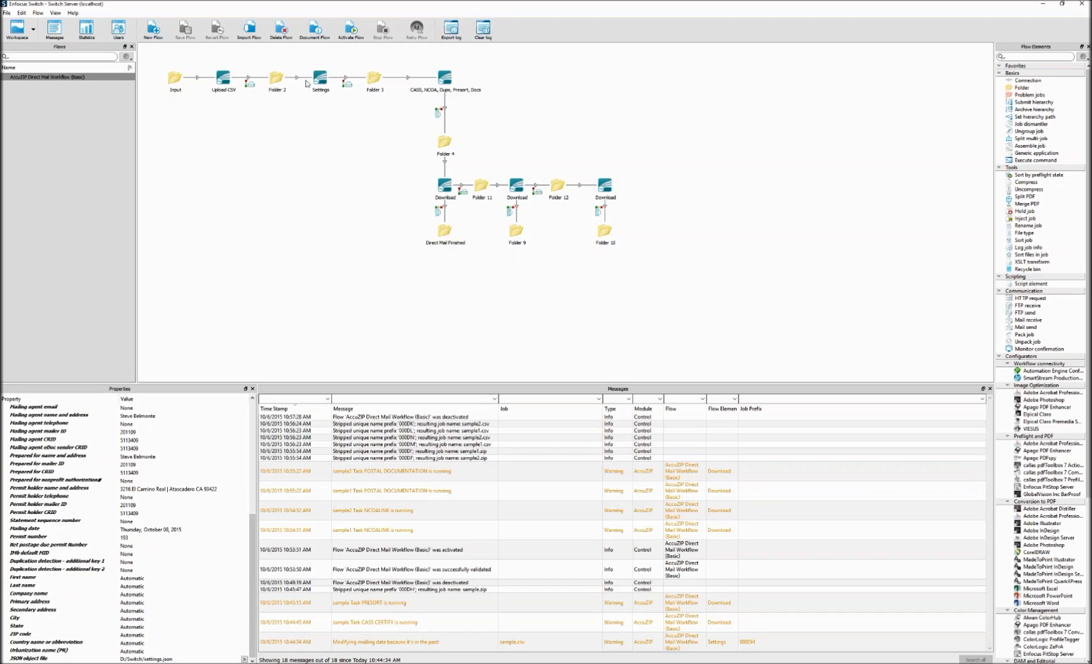
left_click_drag(157, 62, 700, 272)
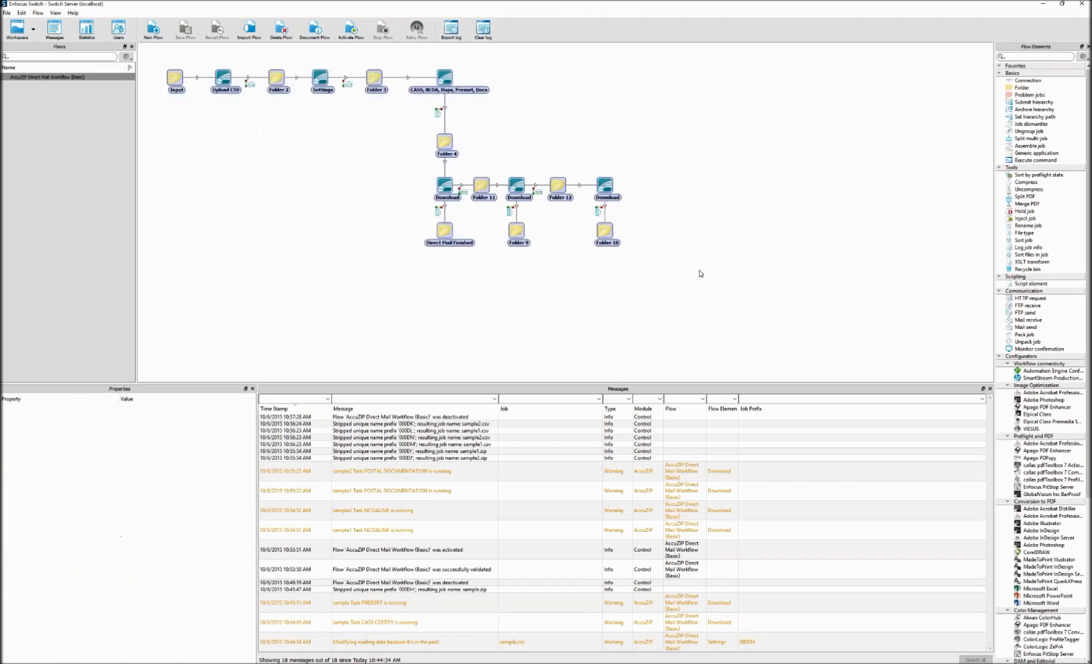
left_click(609, 290)
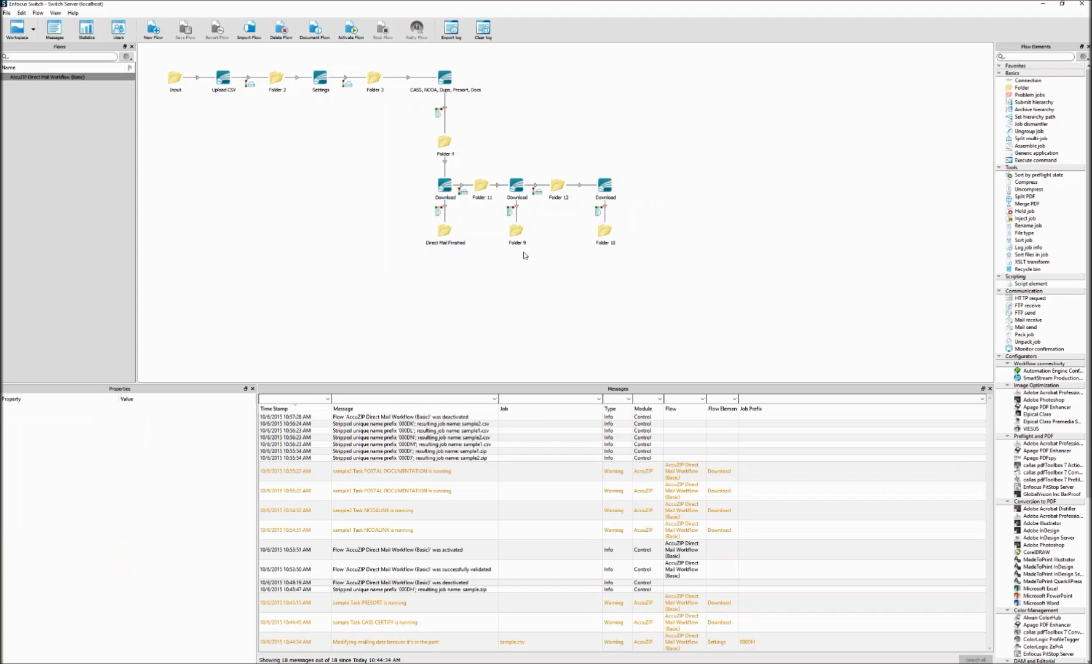